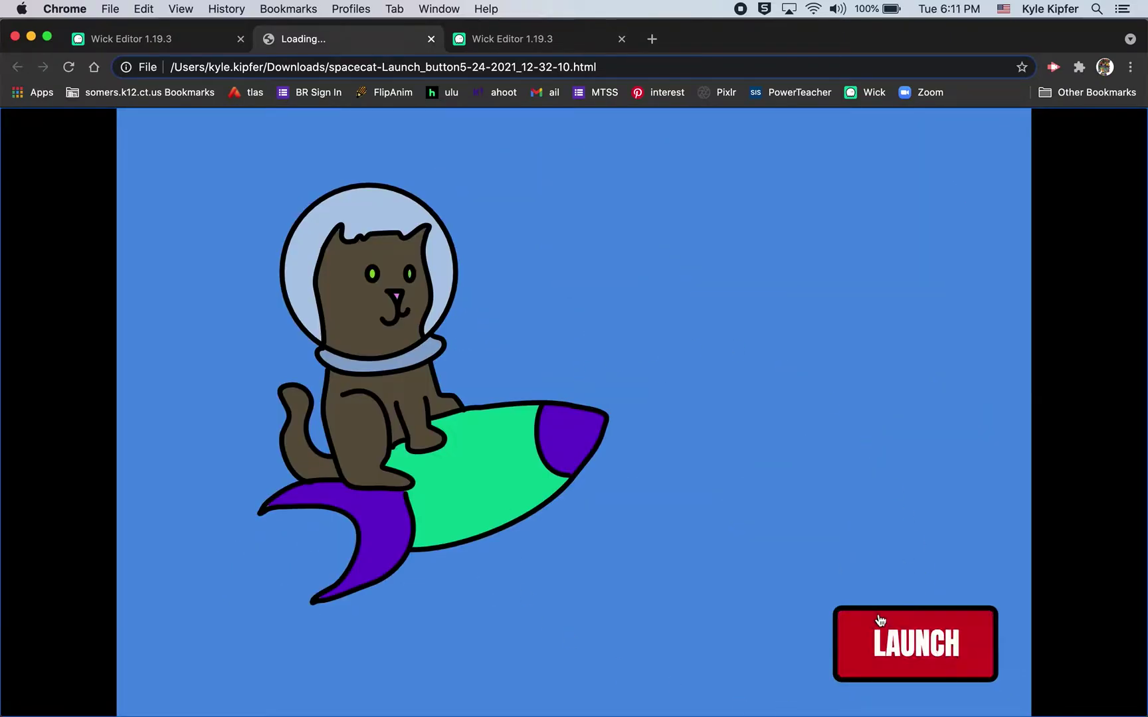
Try the LAUNCH button in the exported space cat animation, and switch to the open Wick Editor project
{"action": "left_click", "coordinate": [908, 642]}
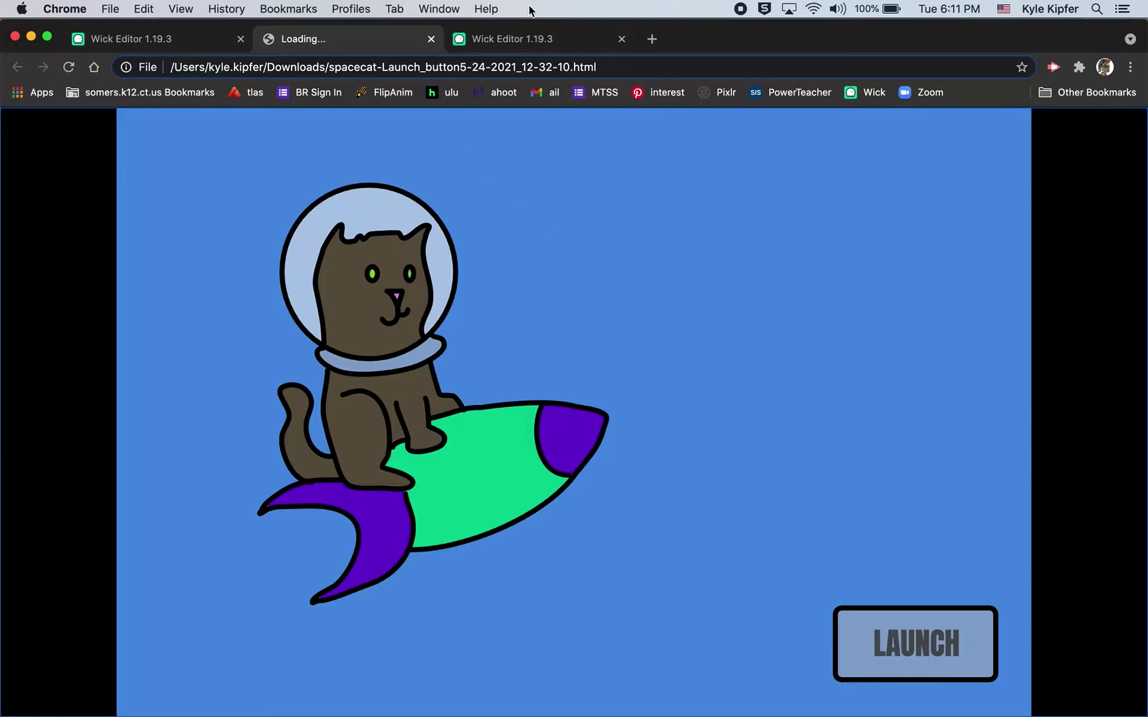
{"action": "left_click", "coordinate": [532, 41]}
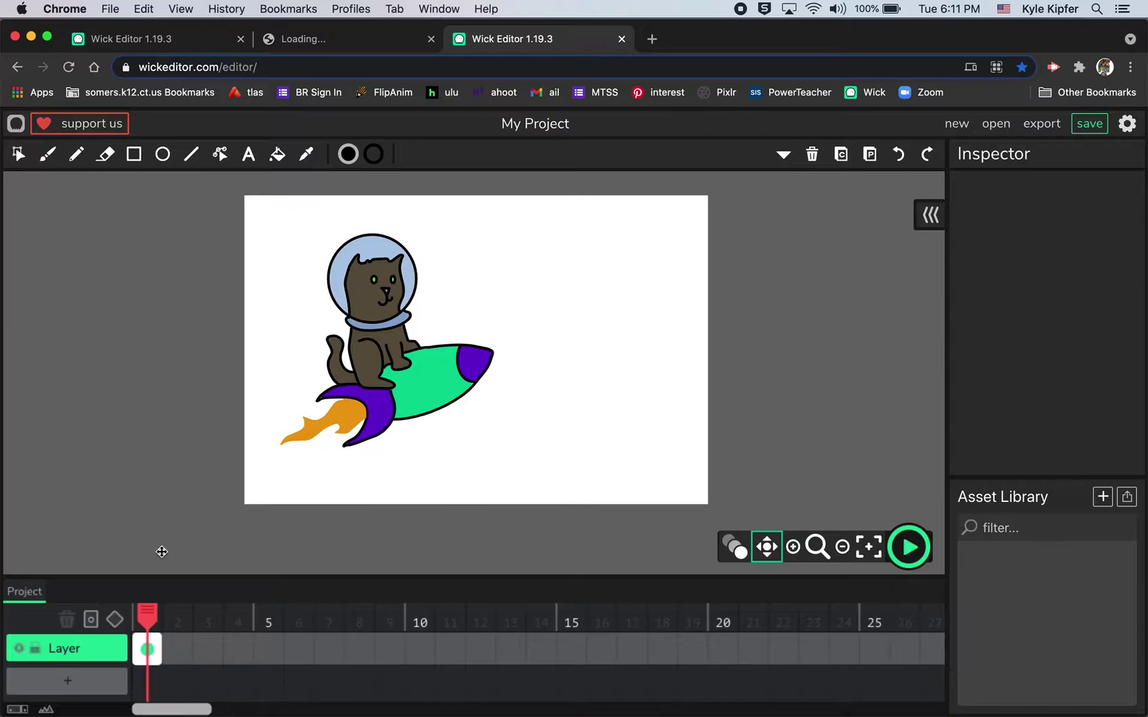
Draw a rectangle with corner radius 5, about 186 by 79 in size, below and to the right of the rocket
{"action": "left_click", "coordinate": [135, 157]}
{"action": "left_click", "coordinate": [527, 154]}
{"action": "type", "text": "5"}
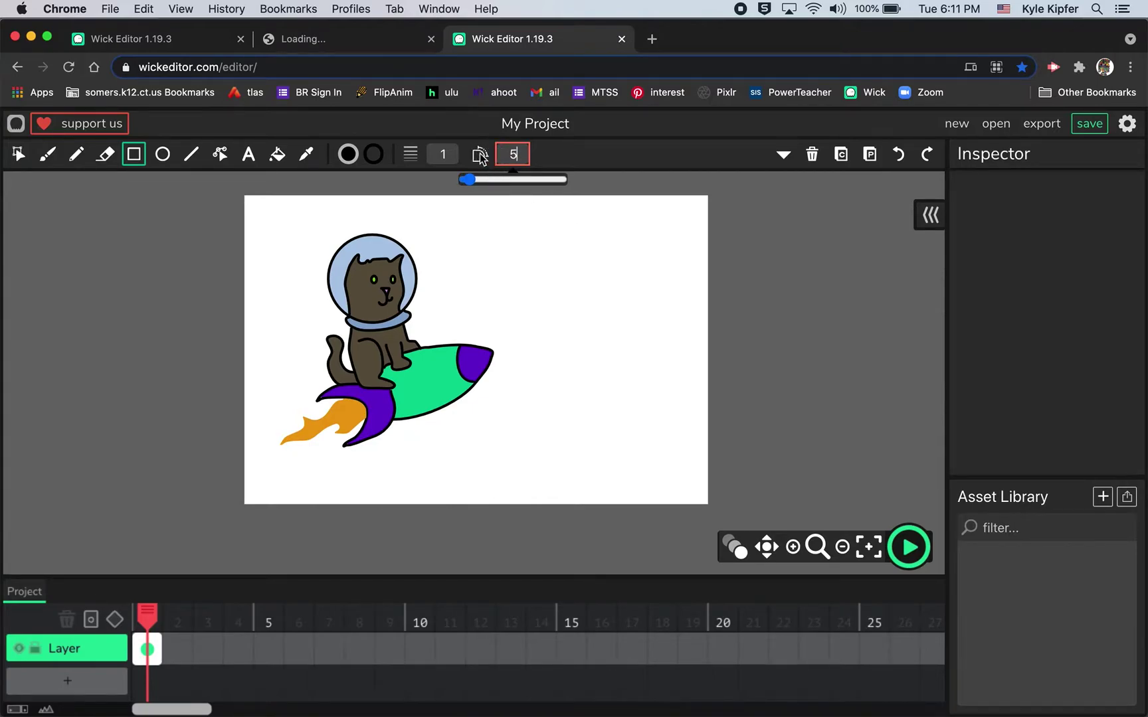
{"action": "left_click_drag", "start_coordinate": [536, 421], "coordinate": [657, 471]}
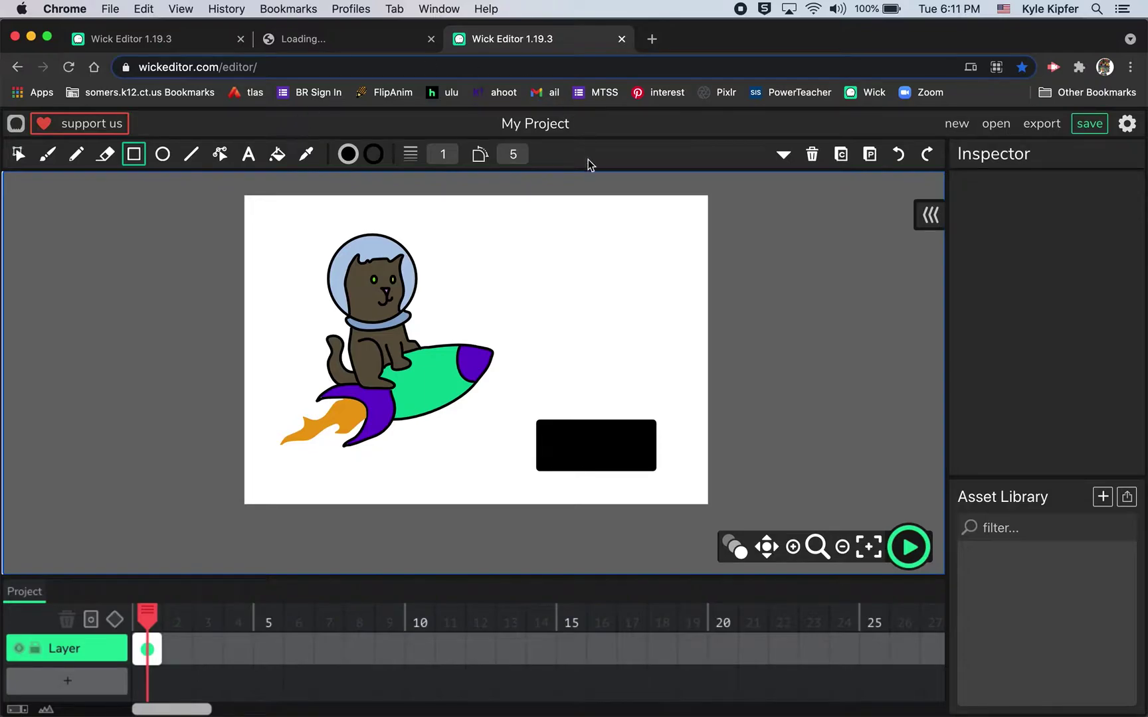
Set the rectangle's fill to red (DE2929)
{"action": "left_click", "coordinate": [18, 155]}
{"action": "left_click", "coordinate": [639, 451]}
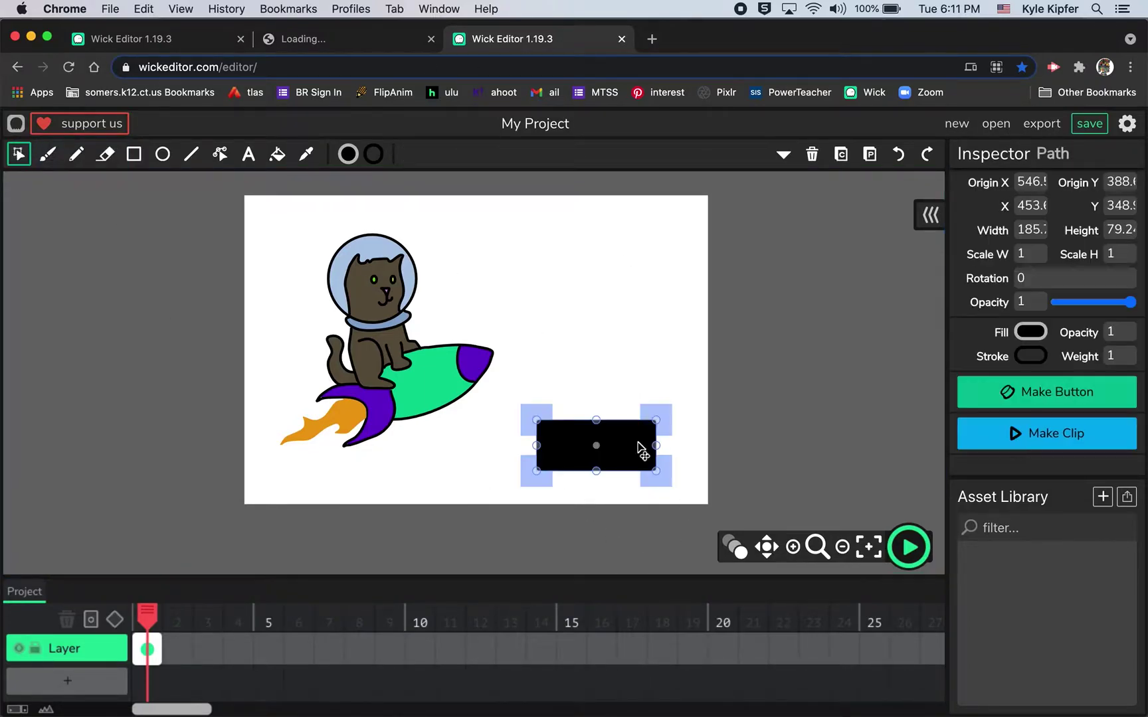
{"action": "left_click", "coordinate": [1031, 331]}
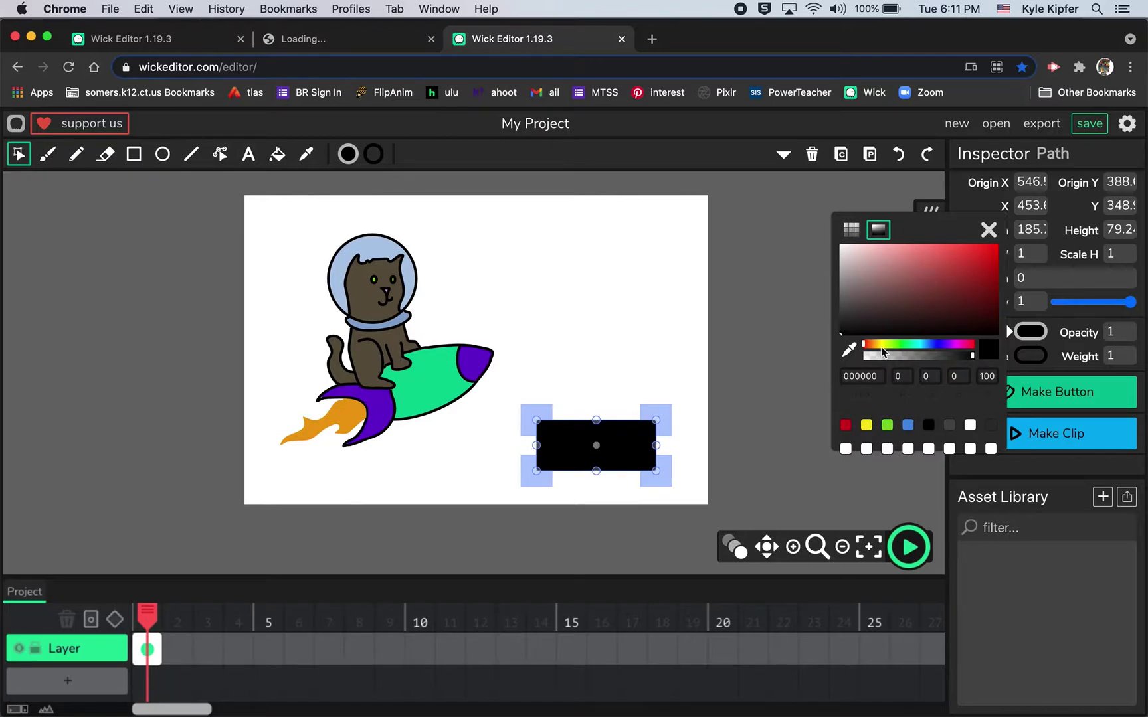
{"action": "left_click", "coordinate": [969, 256]}
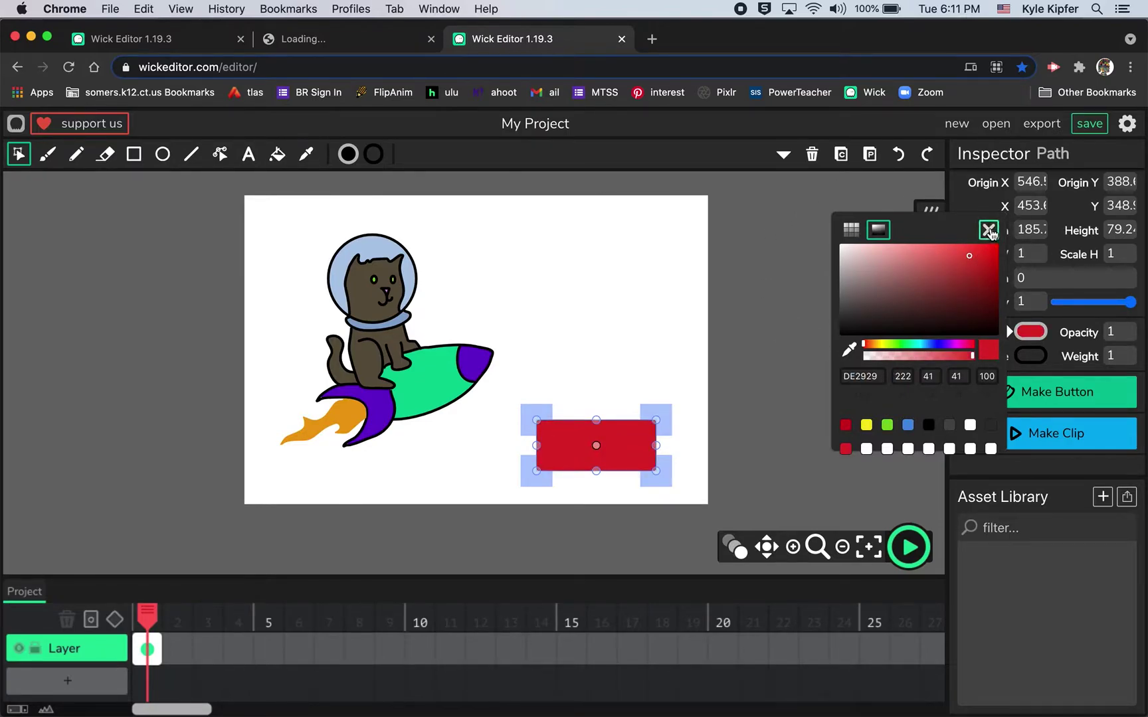
{"action": "left_click", "coordinate": [988, 231]}
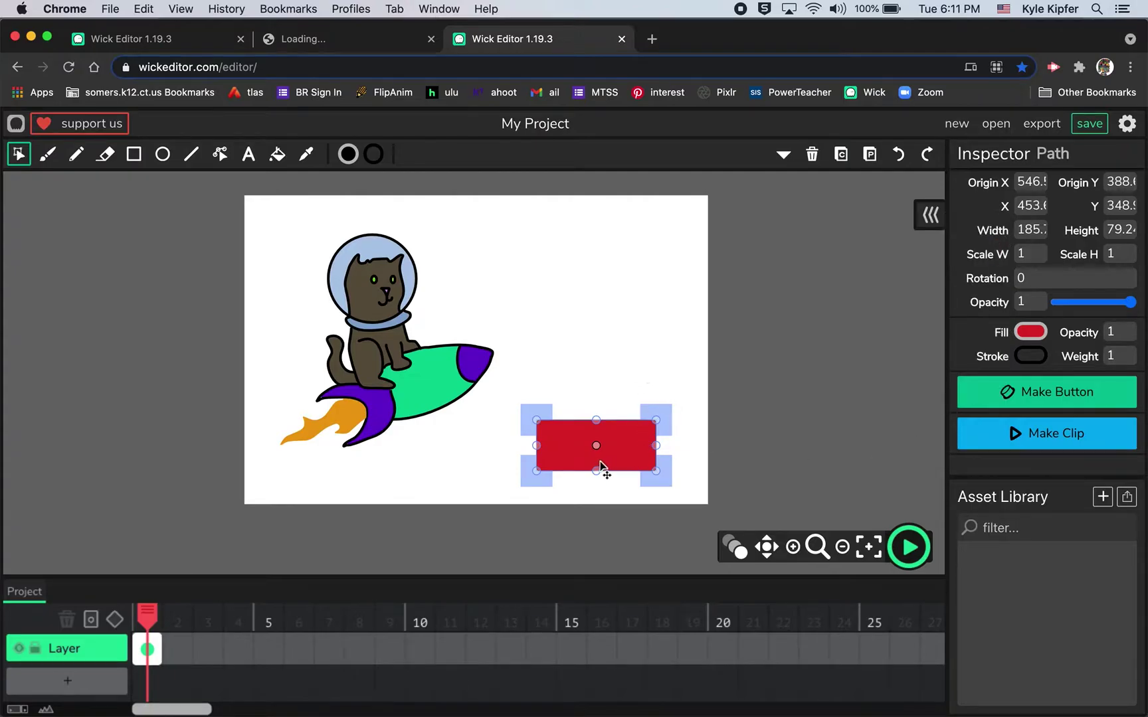
{"action": "left_click", "coordinate": [1030, 357]}
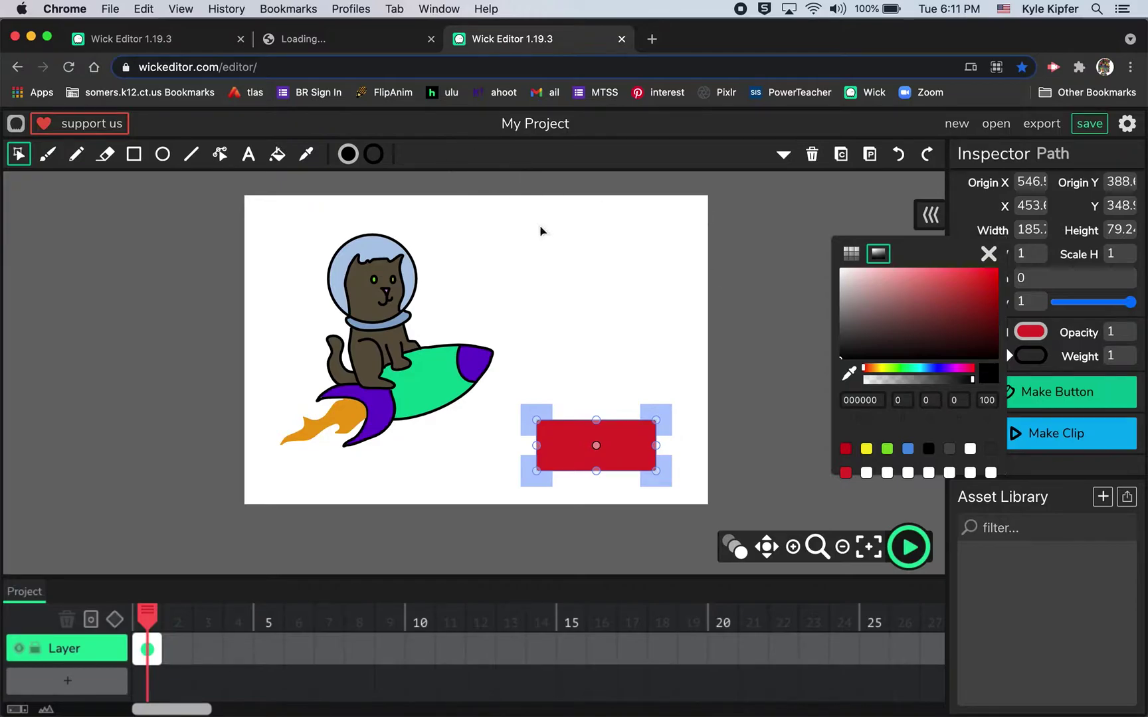
{"action": "left_click", "coordinate": [538, 277]}
{"action": "left_click", "coordinate": [586, 445]}
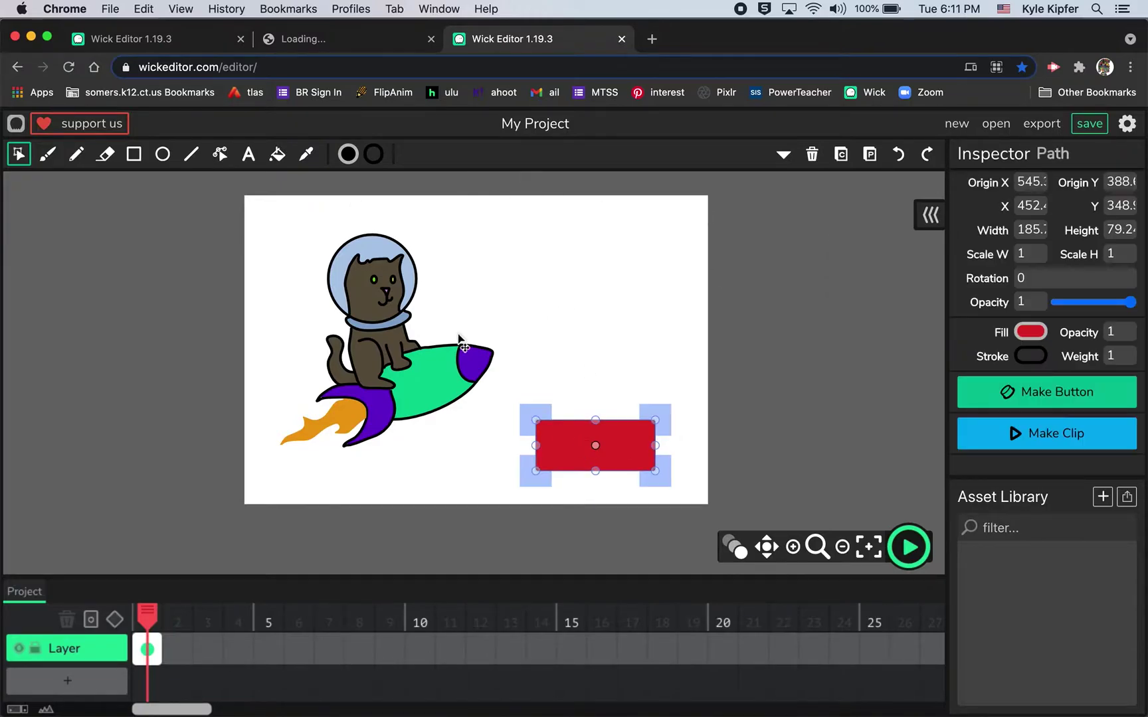
{"action": "left_click", "coordinate": [134, 154]}
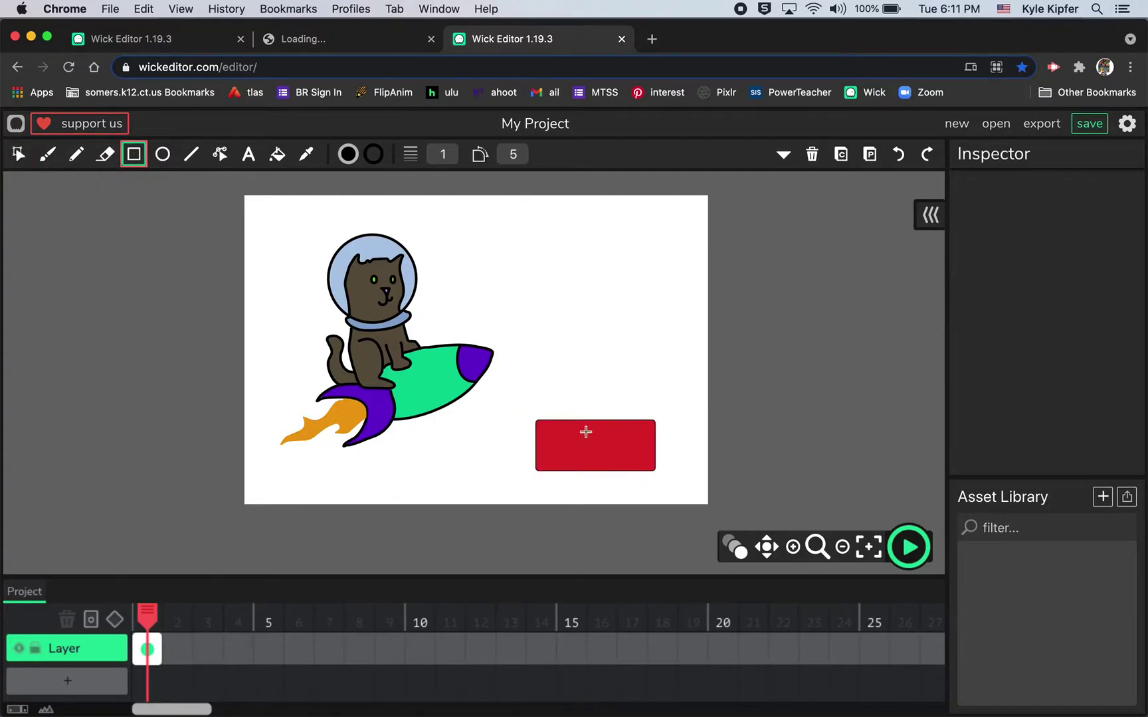
{"action": "left_click", "coordinate": [18, 156]}
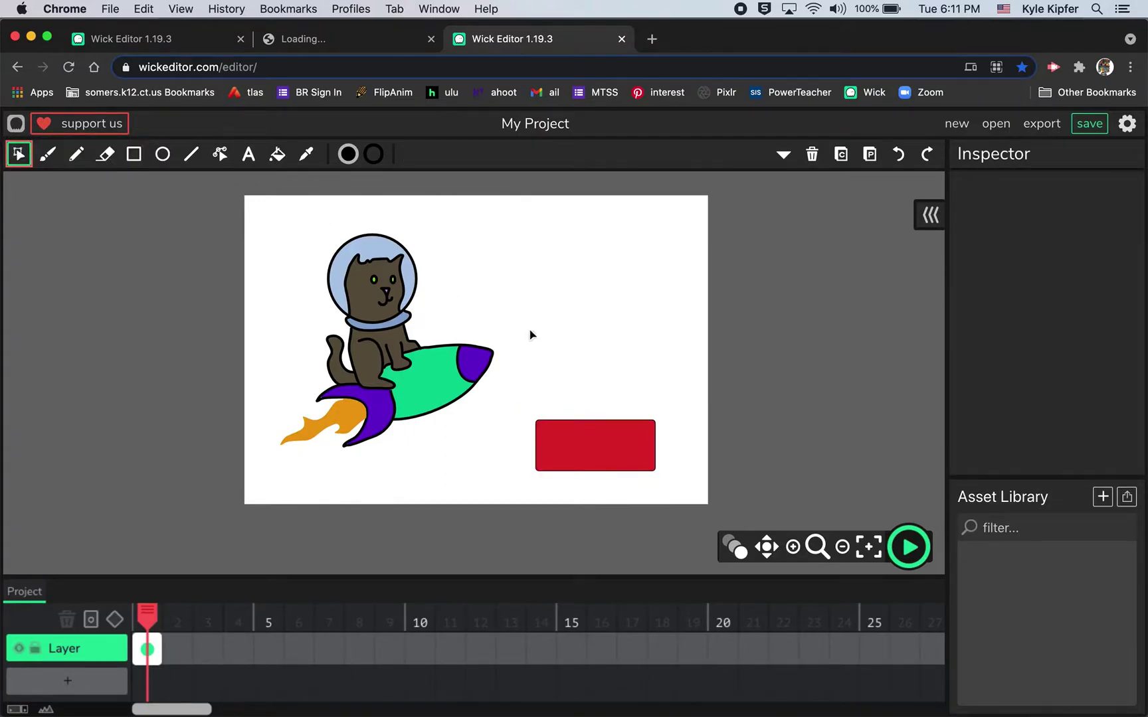
Set the red rectangle's stroke weight to 3 and deselect it
{"action": "left_click", "coordinate": [587, 446]}
{"action": "left_click", "coordinate": [1119, 357]}
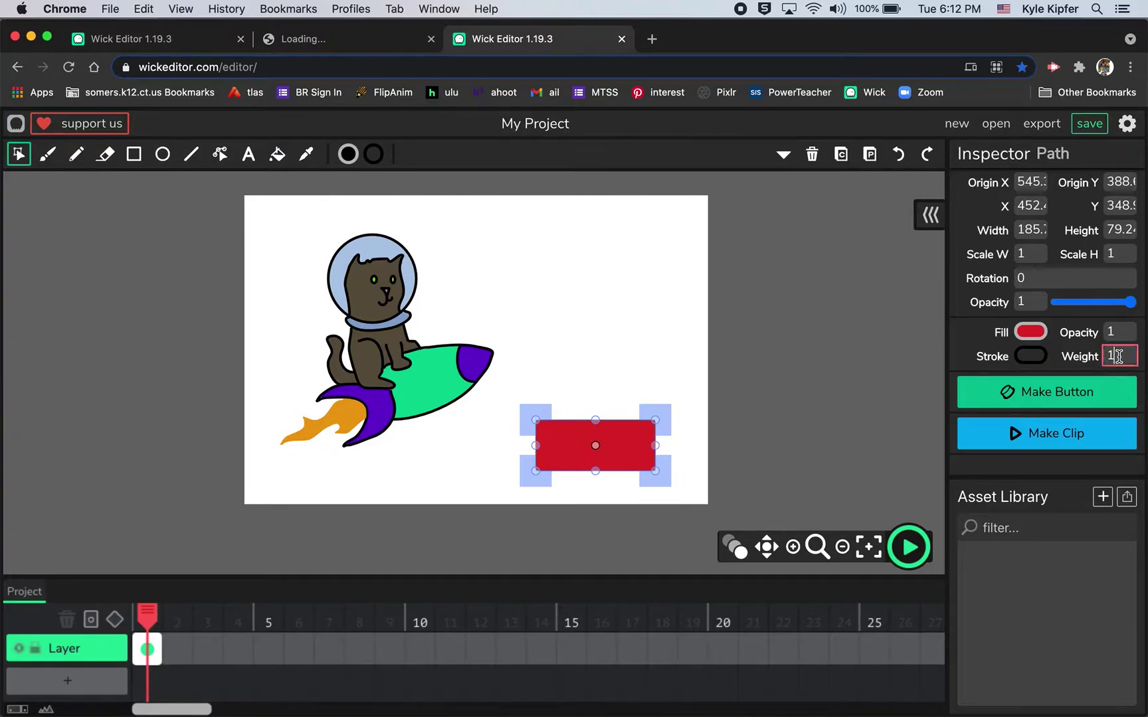
{"action": "key", "text": "BackSpace"}
{"action": "type", "text": "3"}
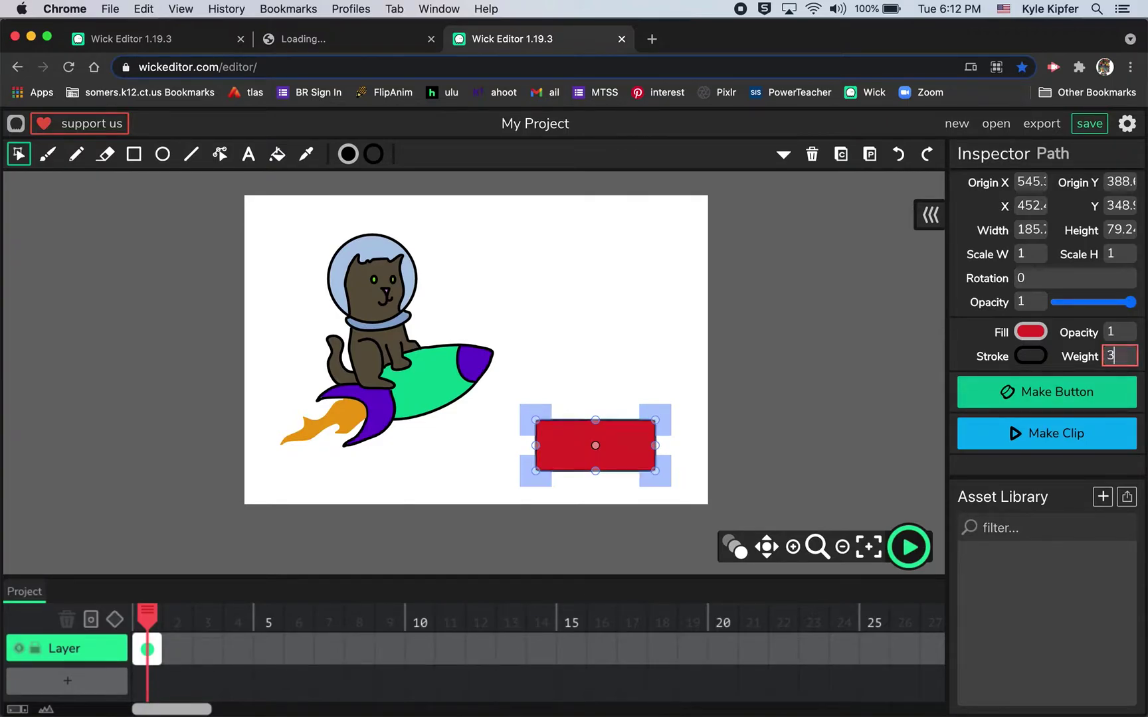
{"action": "left_click", "coordinate": [782, 413]}
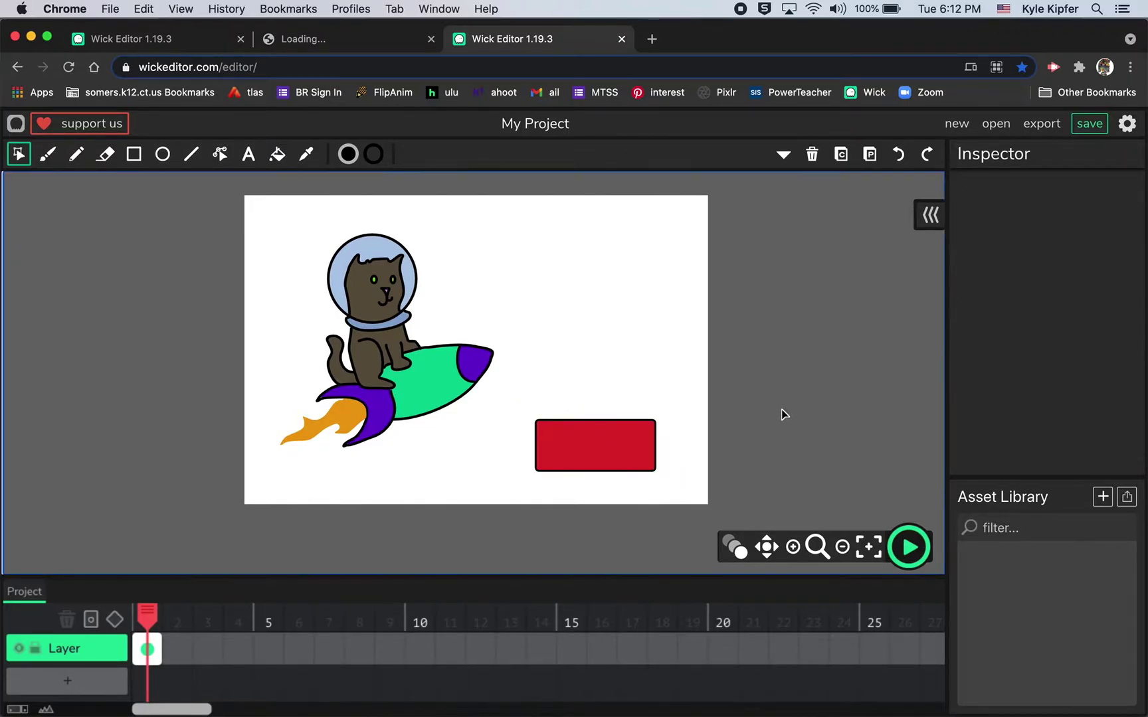
{"action": "left_click", "coordinate": [629, 449]}
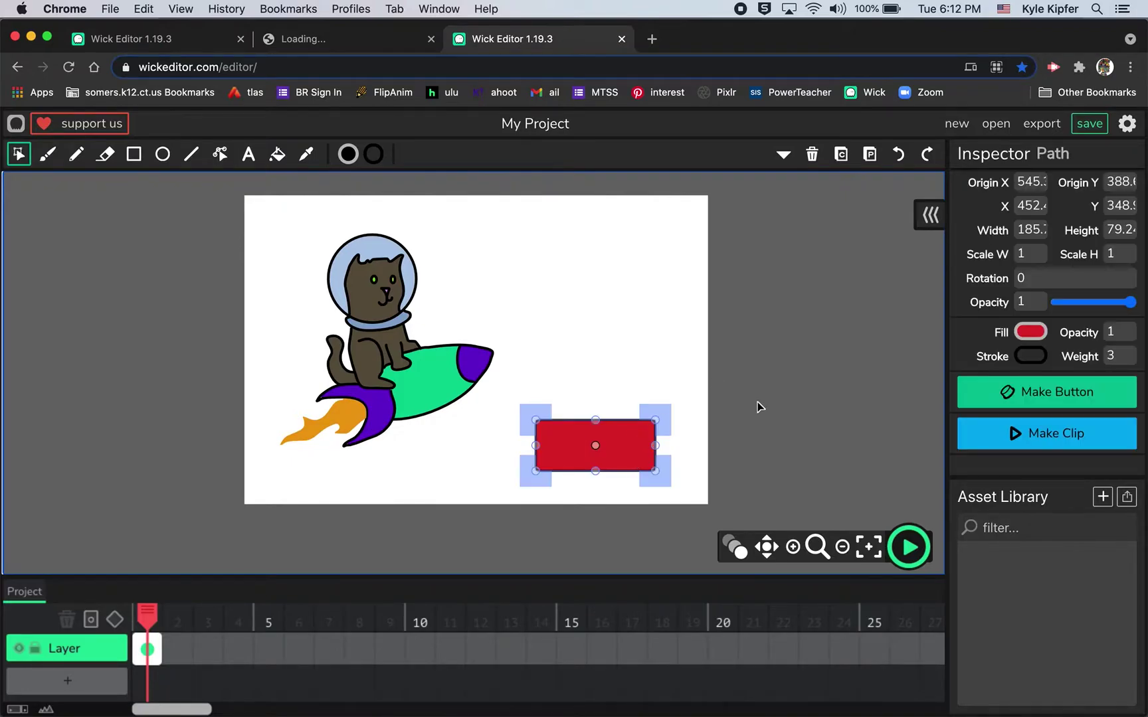
{"action": "left_click", "coordinate": [583, 283]}
Add a text object reading LAUNCH on top of the red rectangle
{"action": "left_click", "coordinate": [255, 150]}
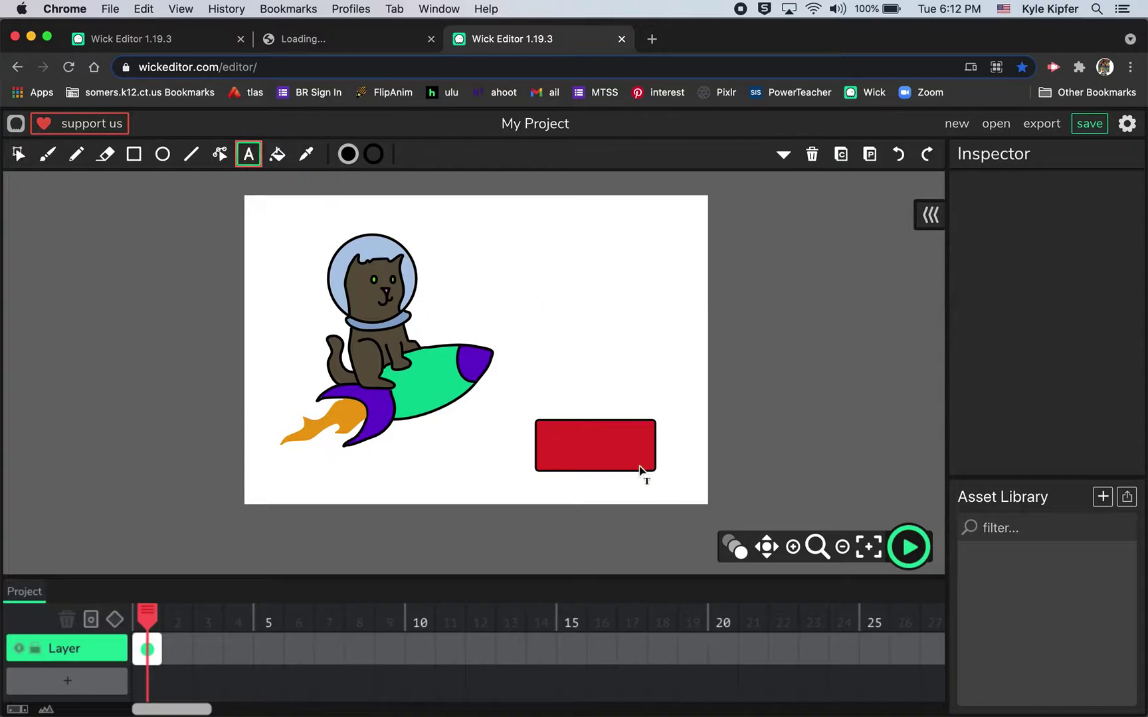
{"action": "left_click", "coordinate": [565, 443]}
{"action": "key", "text": "BackSpace"}
{"action": "key", "text": "BackSpace"}
{"action": "key", "text": "BackSpace"}
{"action": "key", "text": "BackSpace"}
{"action": "type", "text": "LA"}
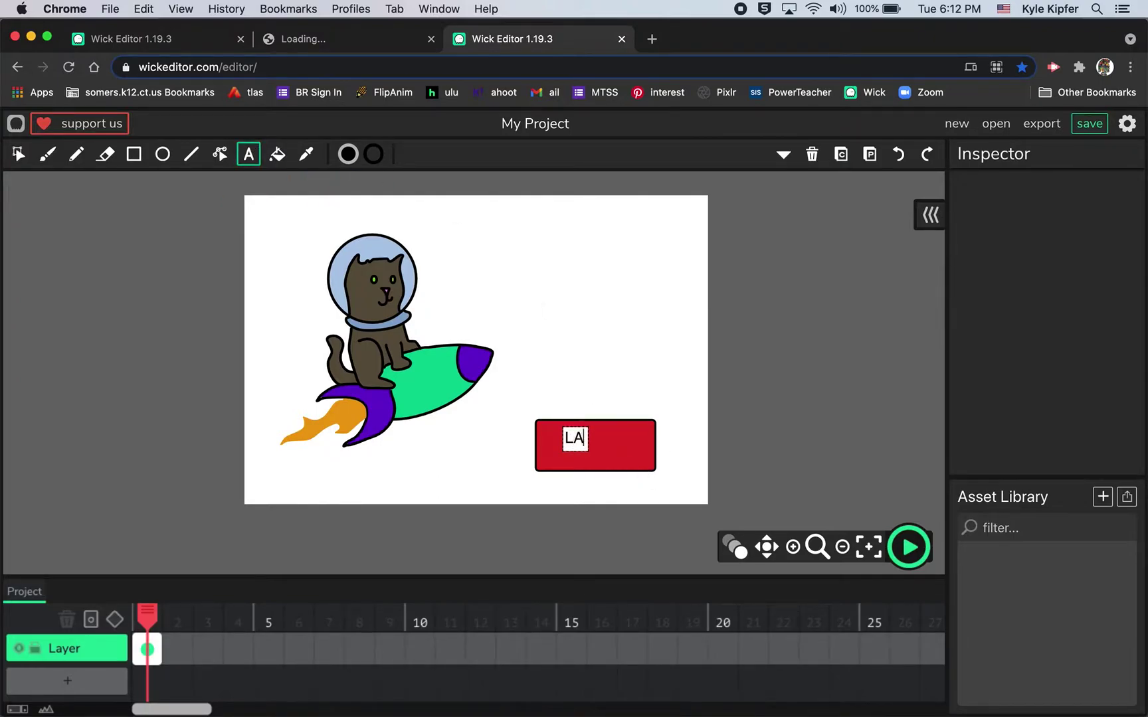
{"action": "type", "text": "UNCH"}
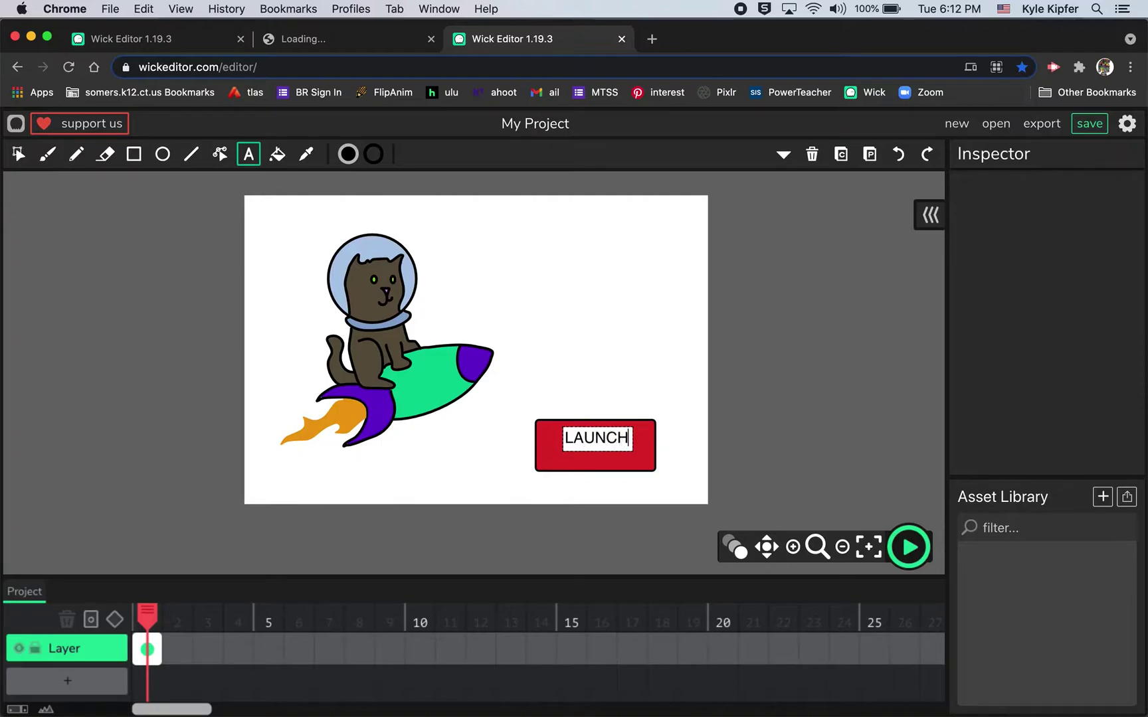
Make the LAUNCH text white (FFFFFF) and set its font family to Anton
{"action": "left_click", "coordinate": [18, 155]}
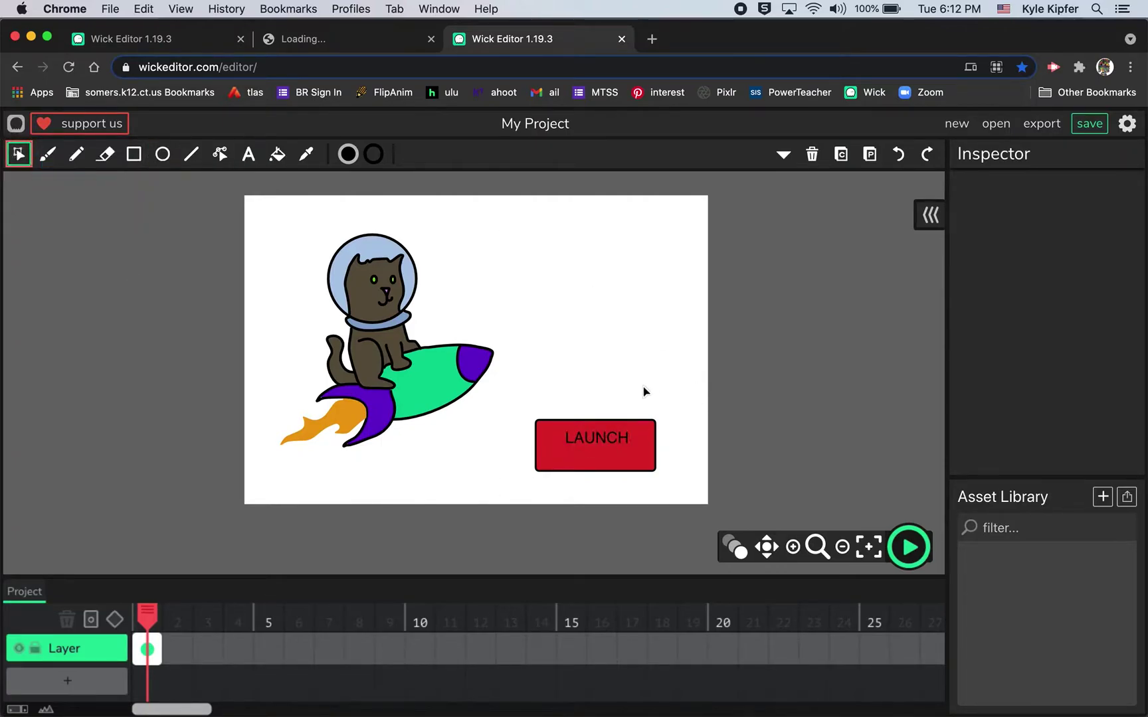
{"action": "left_click", "coordinate": [595, 440]}
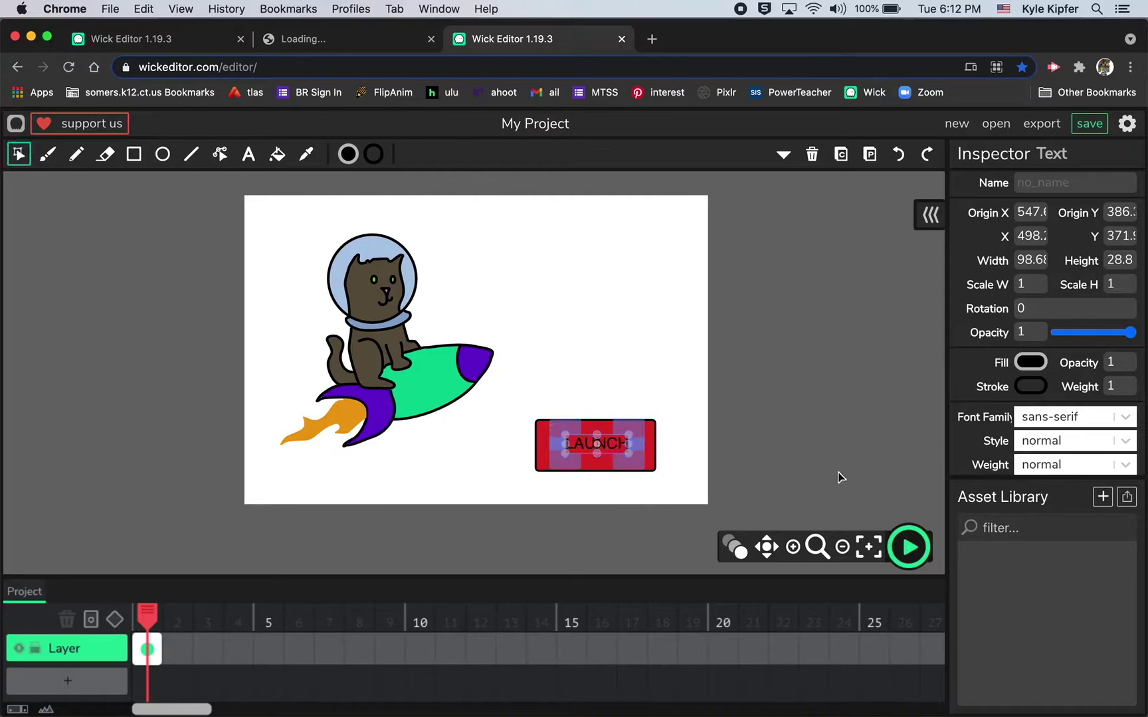
{"action": "left_click", "coordinate": [1035, 362]}
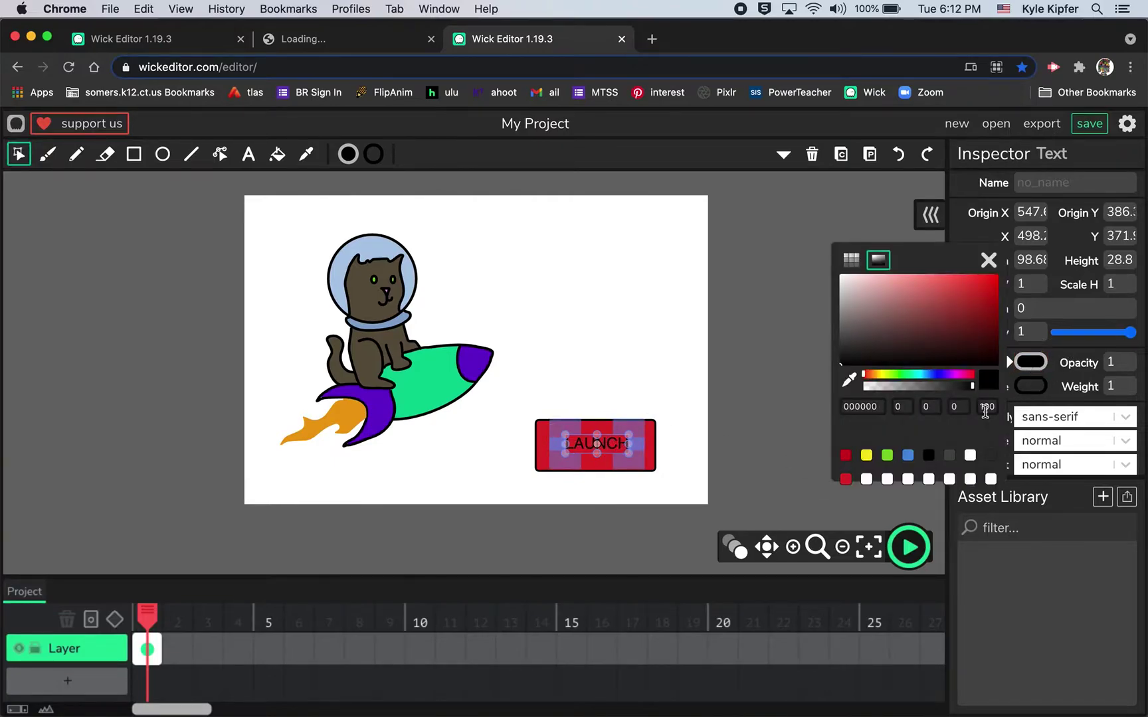
{"action": "left_click", "coordinate": [969, 456]}
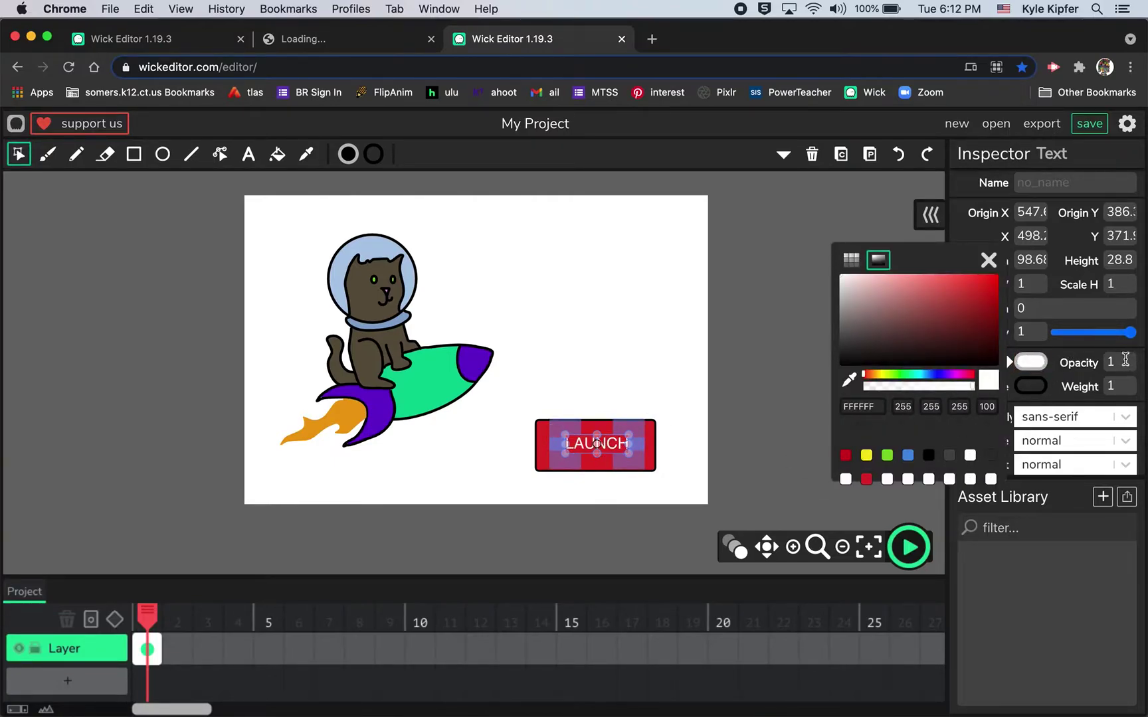
{"action": "left_click", "coordinate": [1127, 418]}
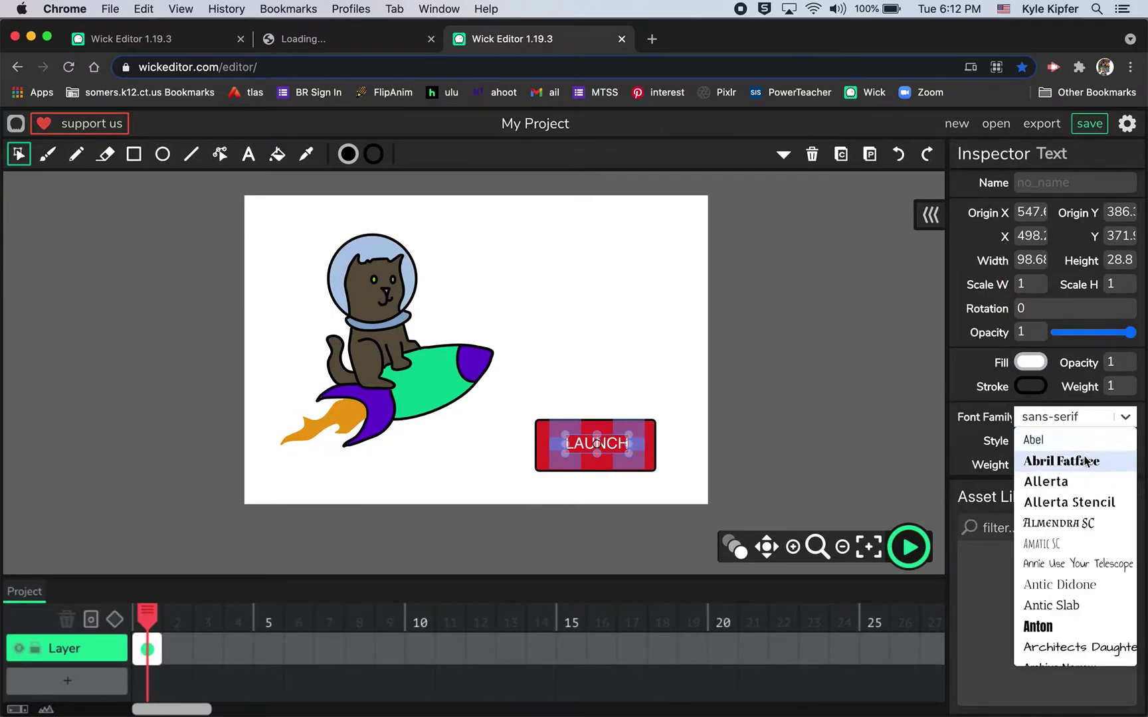
{"action": "left_click", "coordinate": [1050, 631]}
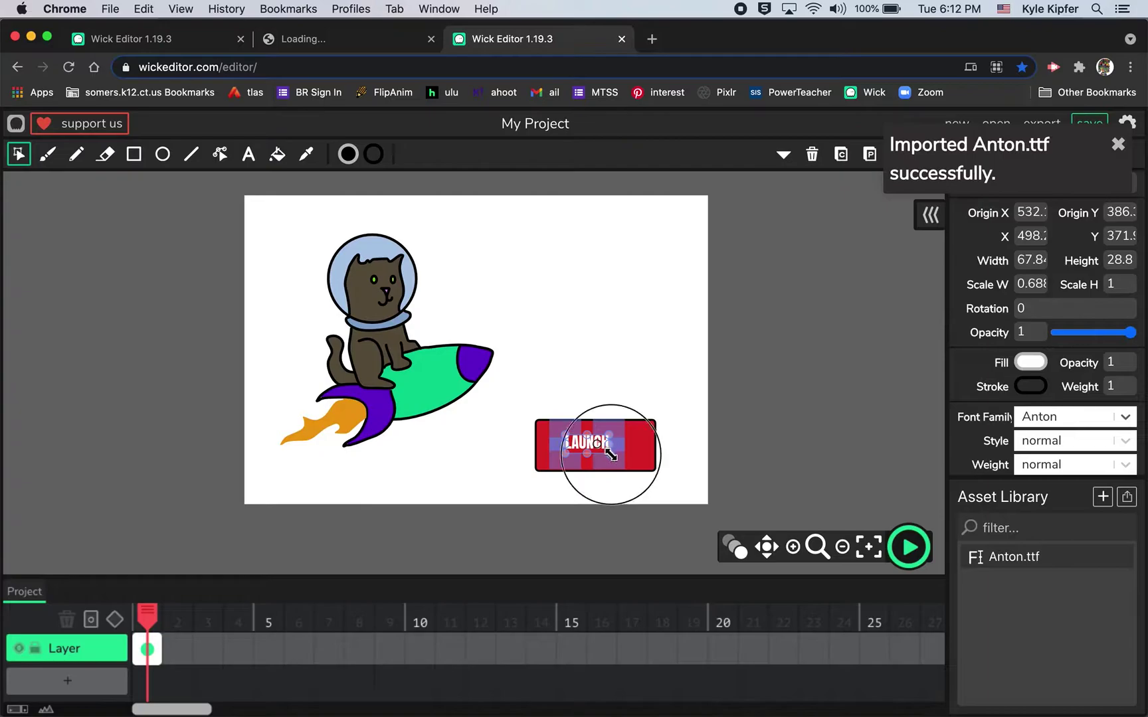
Enlarge the LAUNCH text to nearly fill the red rectangle and center it there
{"action": "mouse_move", "coordinate": [623, 458]}
{"action": "left_mouse_down"}
{"action": "mouse_move", "coordinate": [637, 473]}
{"action": "mouse_move", "coordinate": [611, 465]}
{"action": "left_mouse_up"}
{"action": "left_click", "coordinate": [655, 366]}
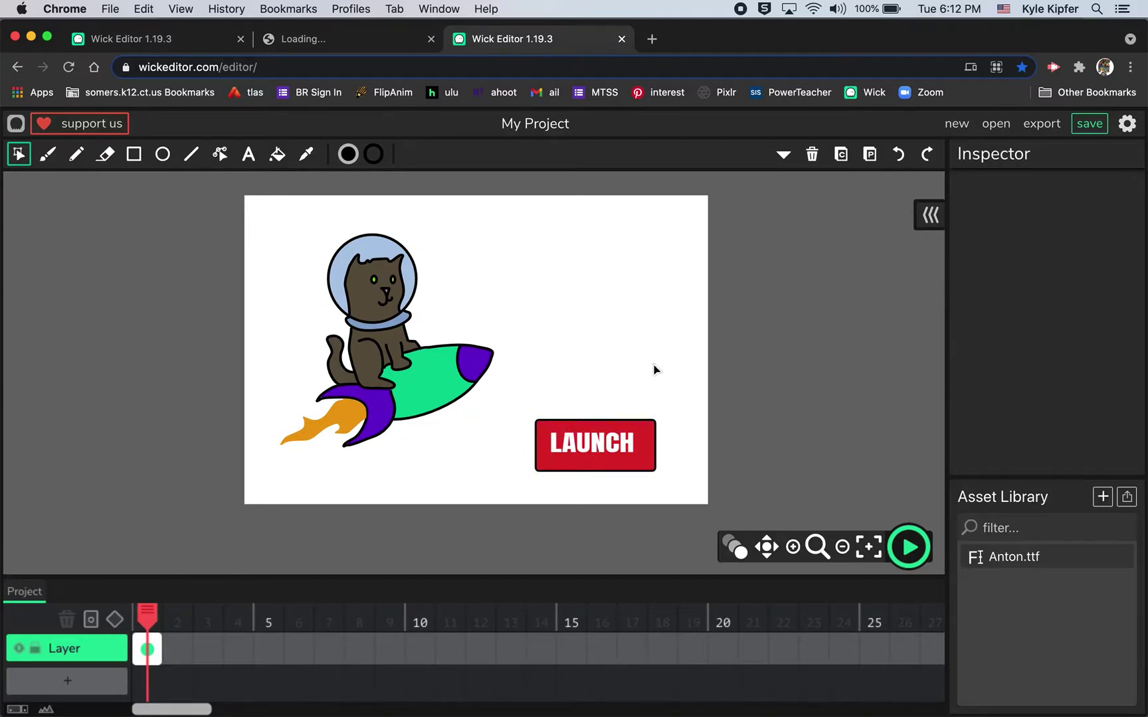
{"action": "left_click", "coordinate": [616, 455]}
{"action": "left_click_drag", "start_coordinate": [615, 455], "coordinate": [618, 456]}
{"action": "left_click", "coordinate": [639, 315]}
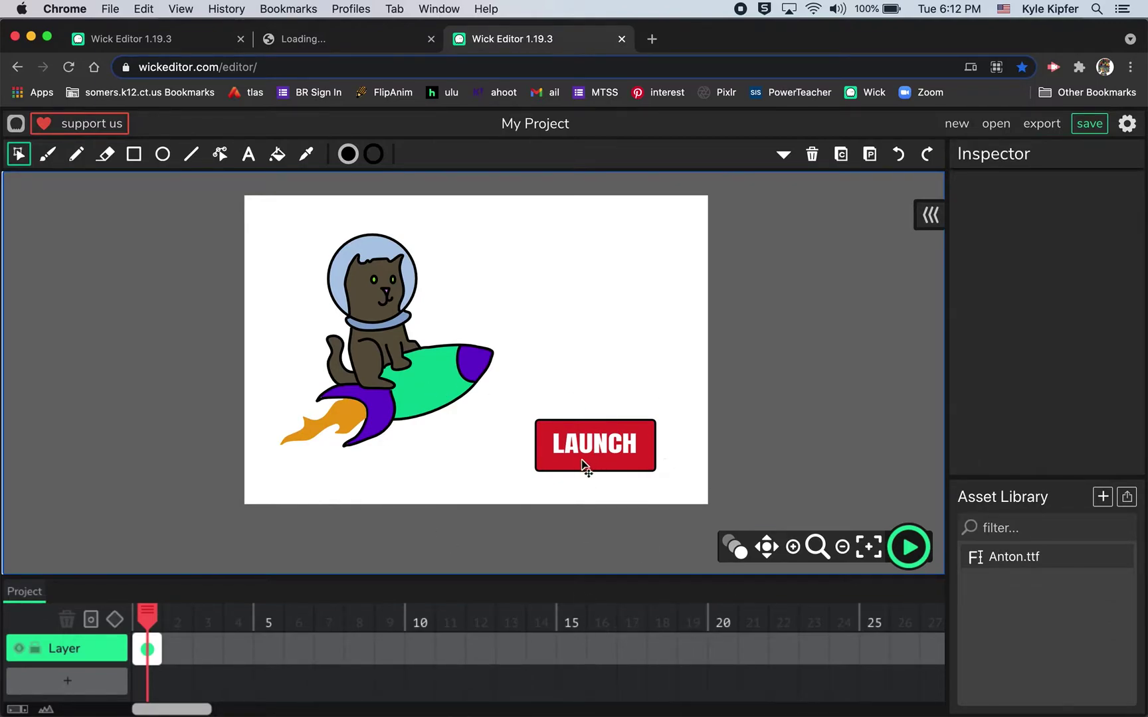
Move the rectangle and LAUNCH text together slightly toward the stage's lower-right corner and convert them into one button
{"action": "left_click_drag", "start_coordinate": [513, 400], "coordinate": [695, 499]}
{"action": "left_click_drag", "start_coordinate": [629, 450], "coordinate": [640, 454]}
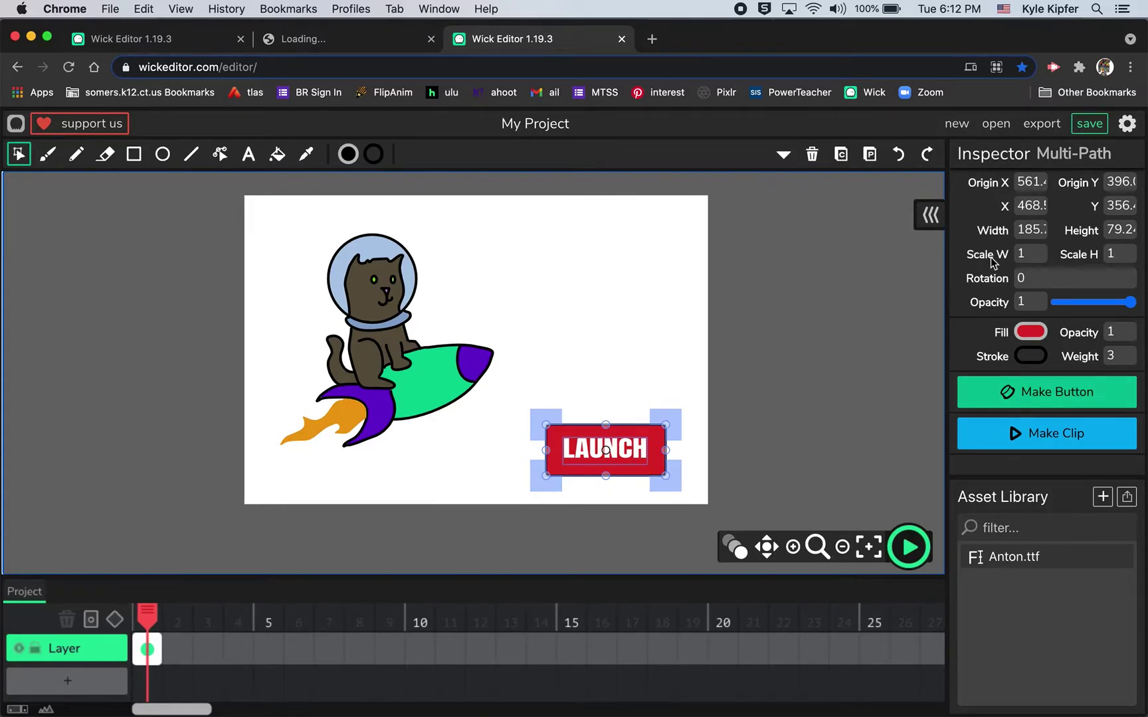
{"action": "left_click", "coordinate": [1043, 393]}
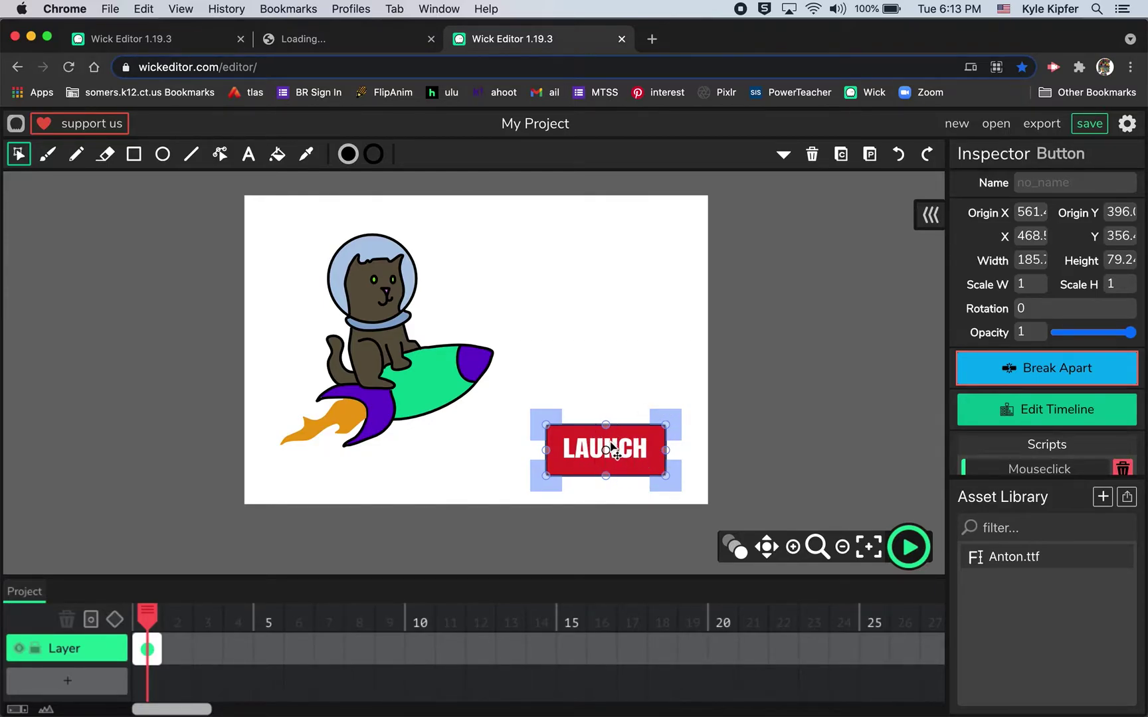
Open the LAUNCH button's own timeline and set the rectangle's fill in the over frame to light red (E77878)
{"action": "double_click", "coordinate": [638, 454]}
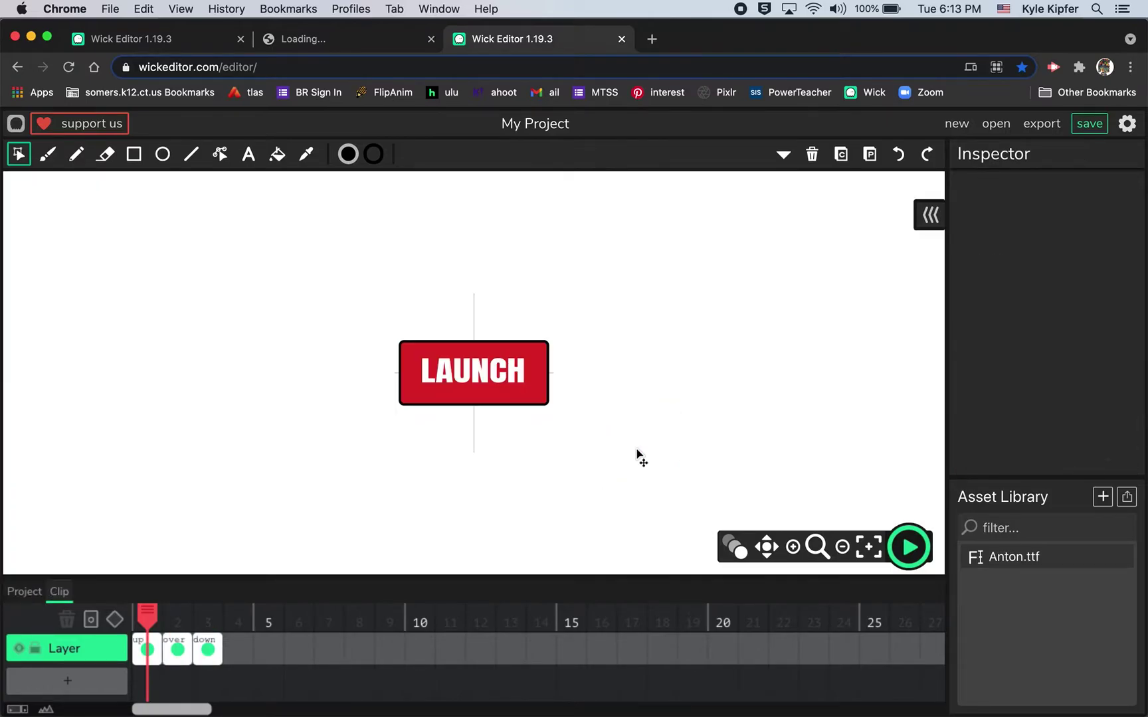
{"action": "left_click", "coordinate": [177, 654]}
{"action": "left_click", "coordinate": [205, 654]}
{"action": "left_click", "coordinate": [223, 679]}
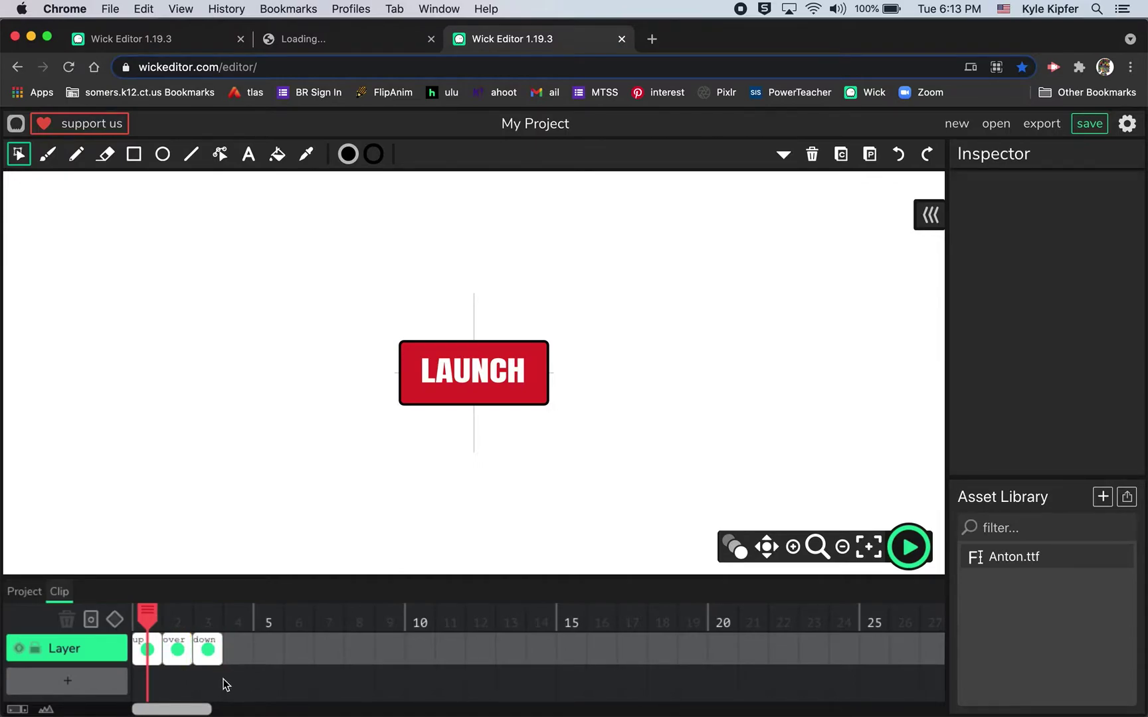
{"action": "left_click", "coordinate": [178, 655]}
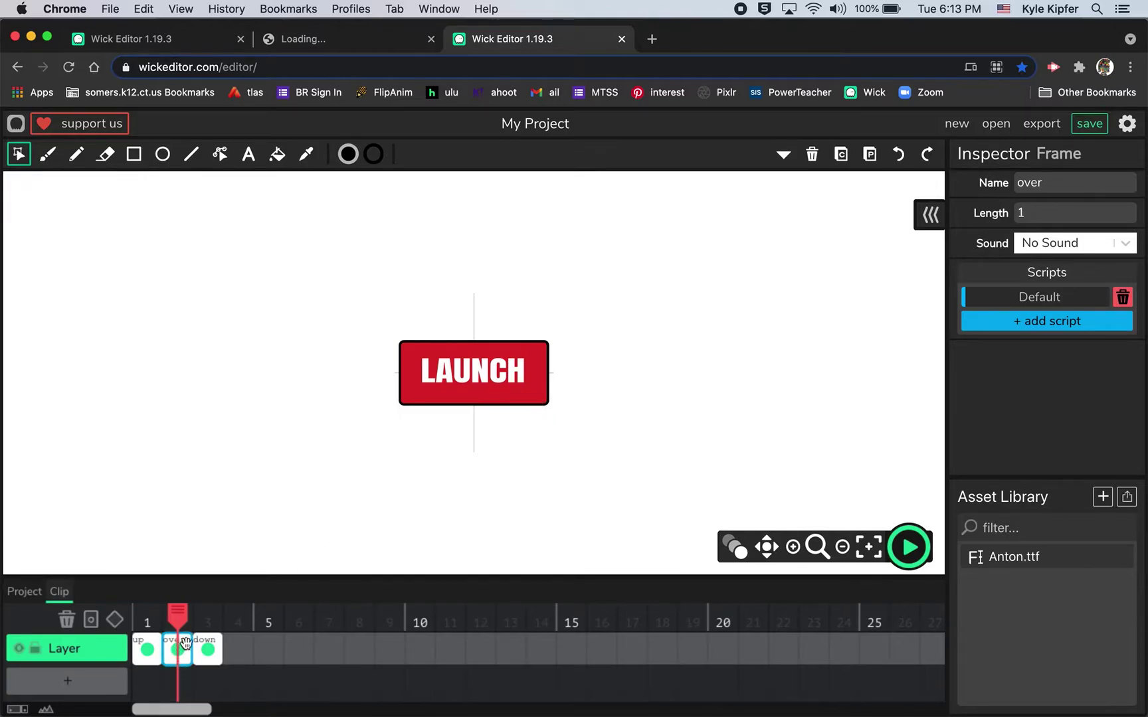
{"action": "left_click", "coordinate": [544, 398]}
{"action": "left_click", "coordinate": [1028, 337]}
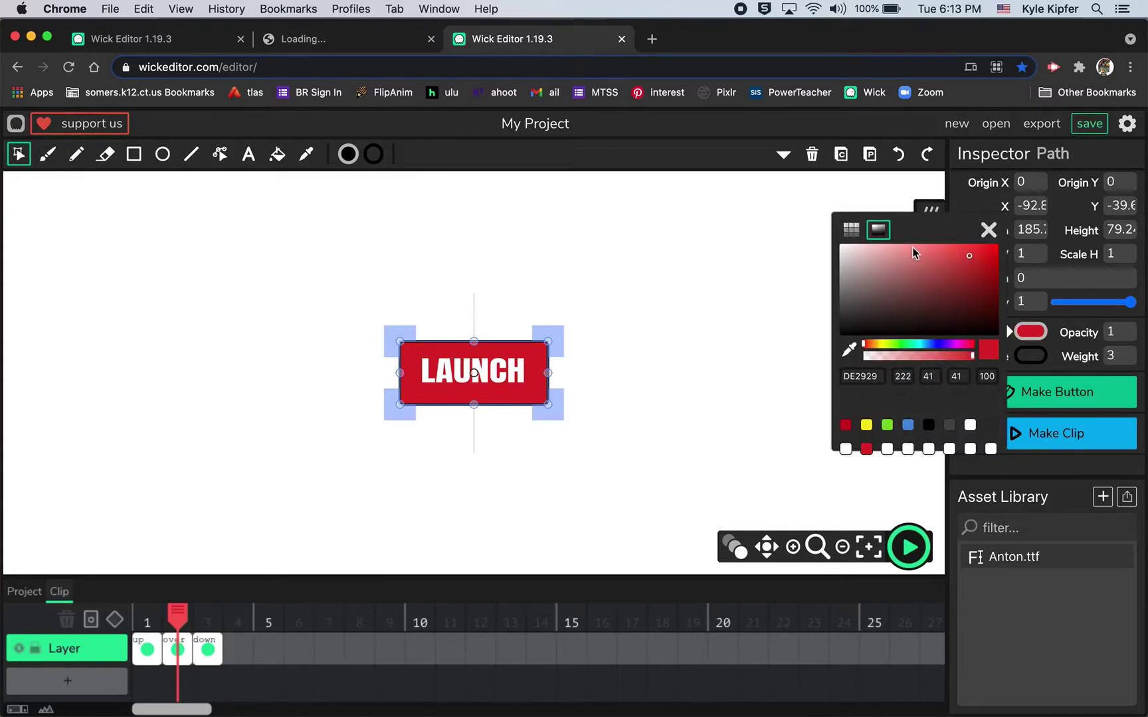
{"action": "left_click", "coordinate": [915, 253]}
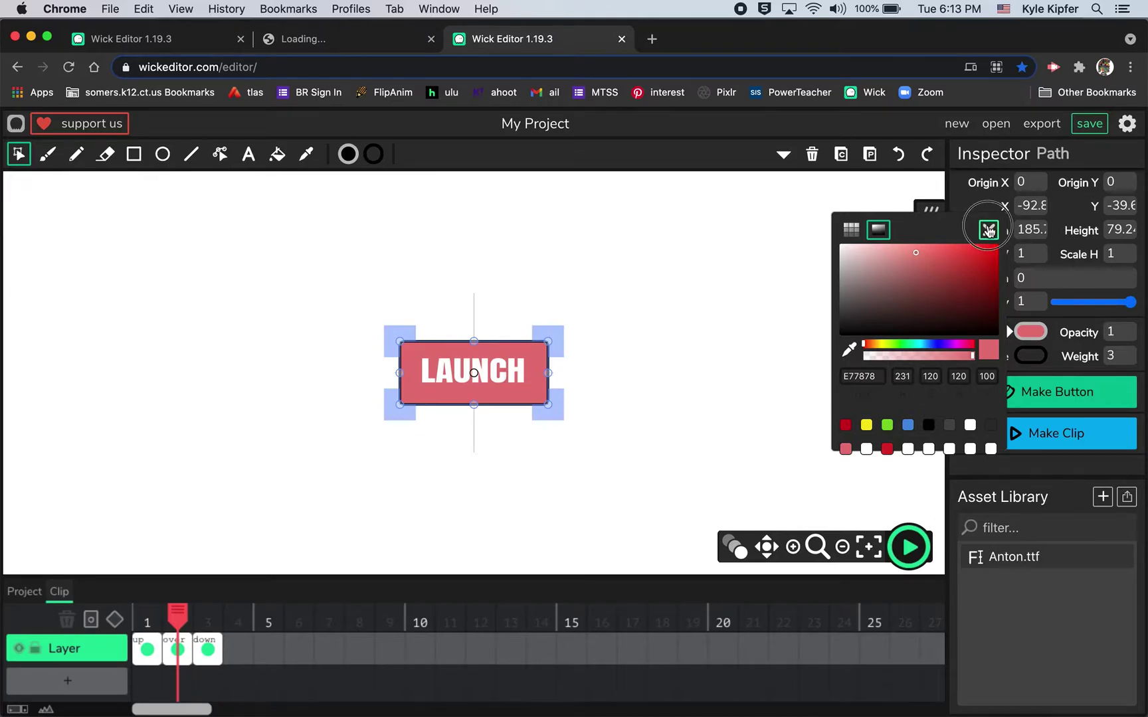
{"action": "left_click", "coordinate": [988, 230]}
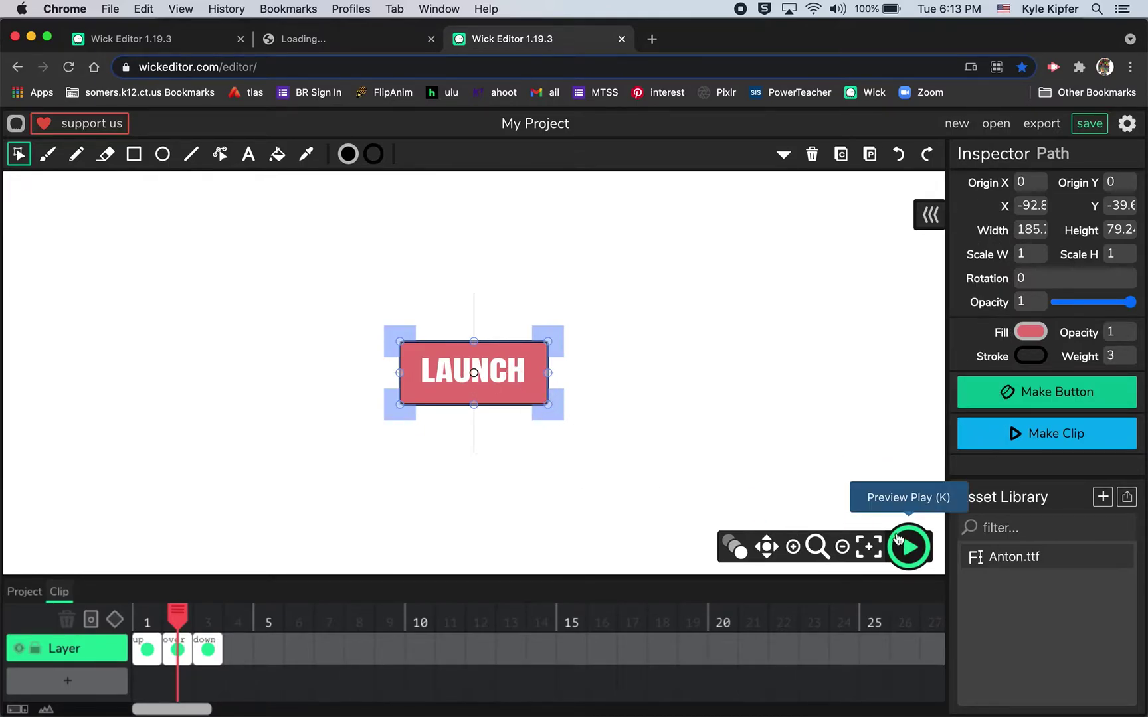
Return to the main project timeline and preview the LAUNCH button's states, stopping the preview when done
{"action": "left_click", "coordinate": [32, 598]}
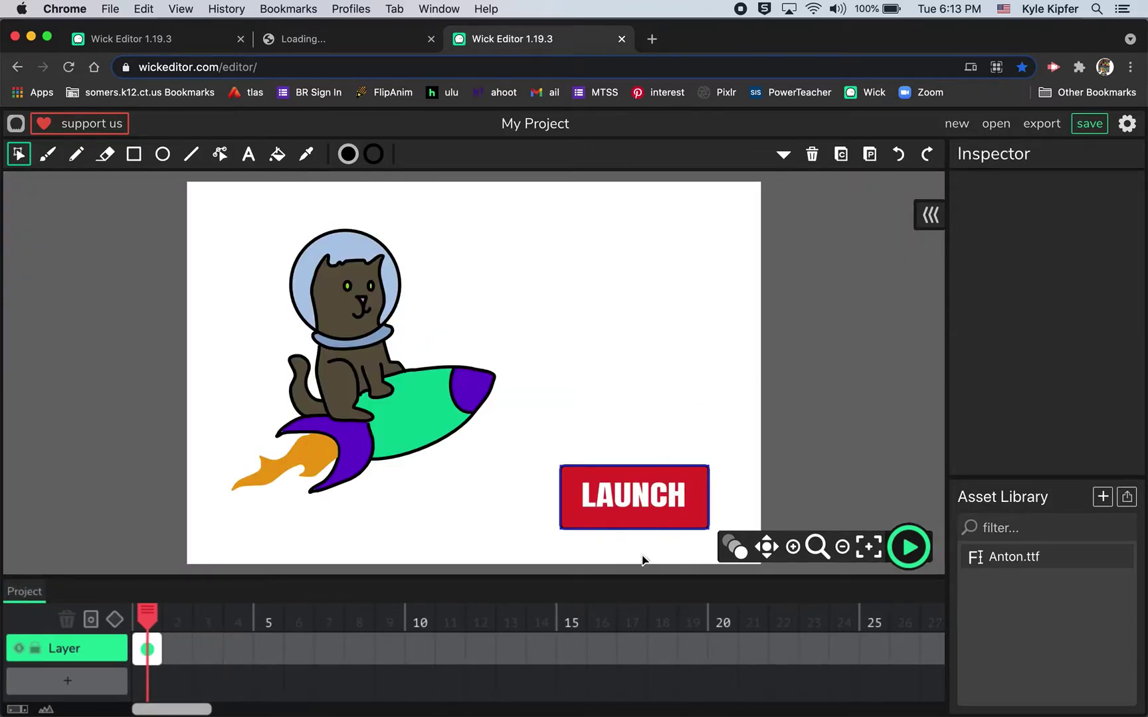
{"action": "left_click", "coordinate": [907, 549]}
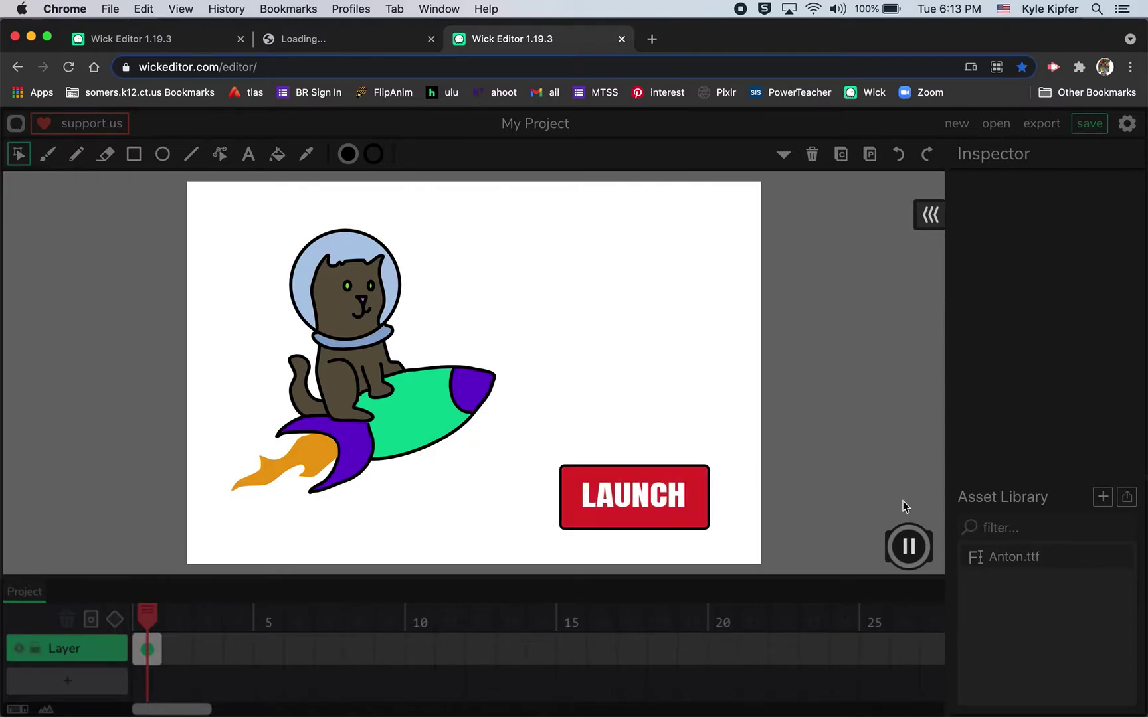
{"action": "left_click", "coordinate": [915, 552]}
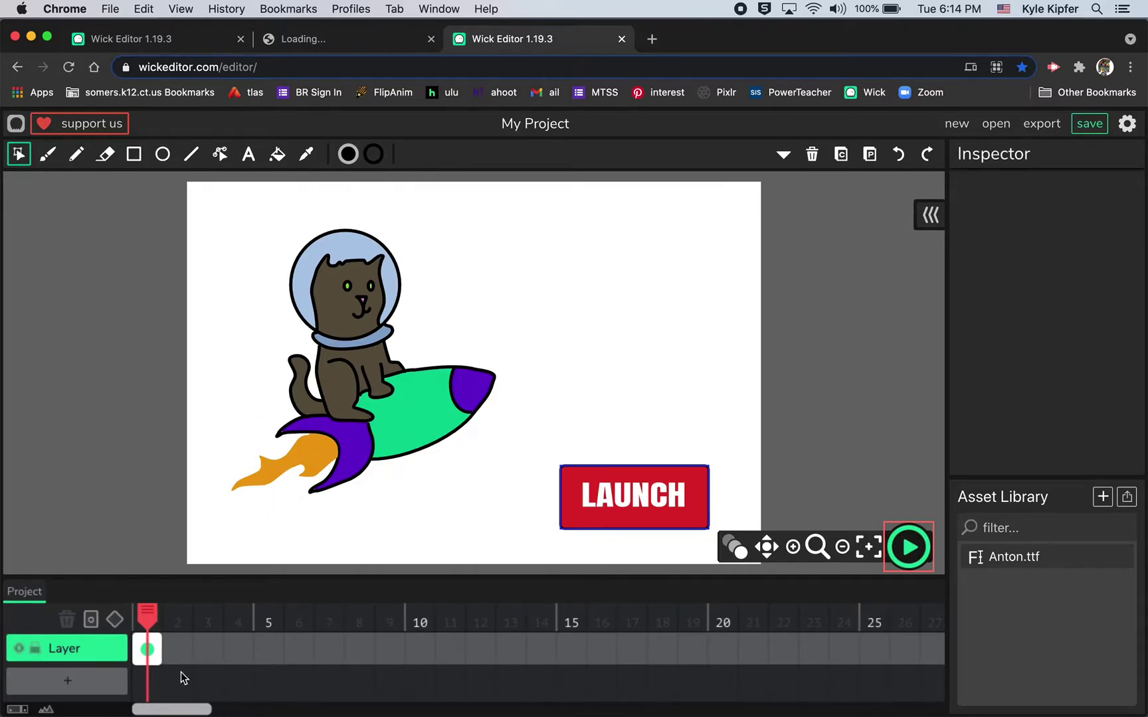
{"action": "mouse_move", "coordinate": [165, 663]}
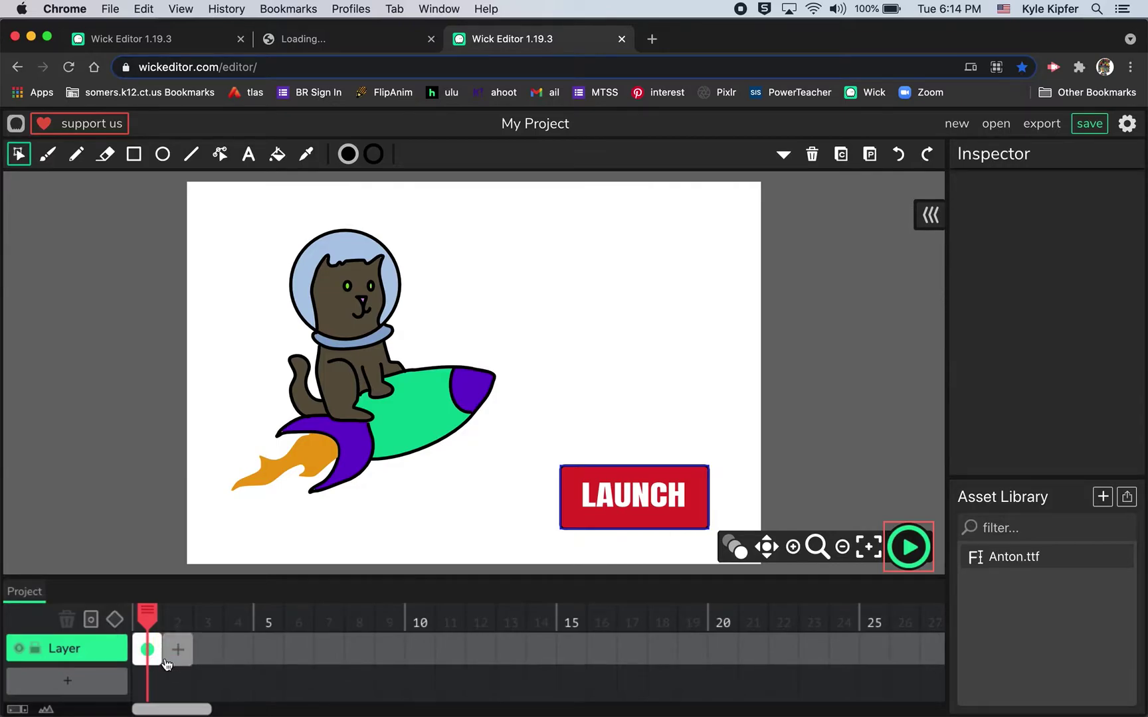
{"action": "left_click_drag", "start_coordinate": [162, 658], "coordinate": [613, 642]}
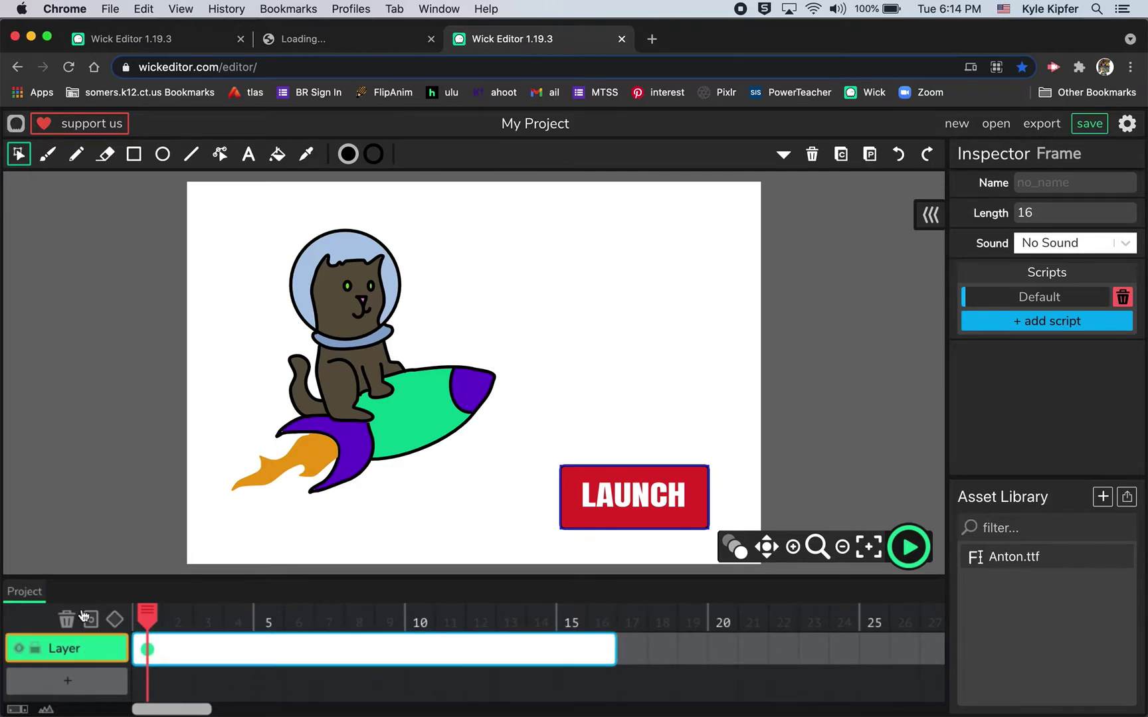
{"action": "left_click_drag", "start_coordinate": [147, 615], "coordinate": [168, 619]}
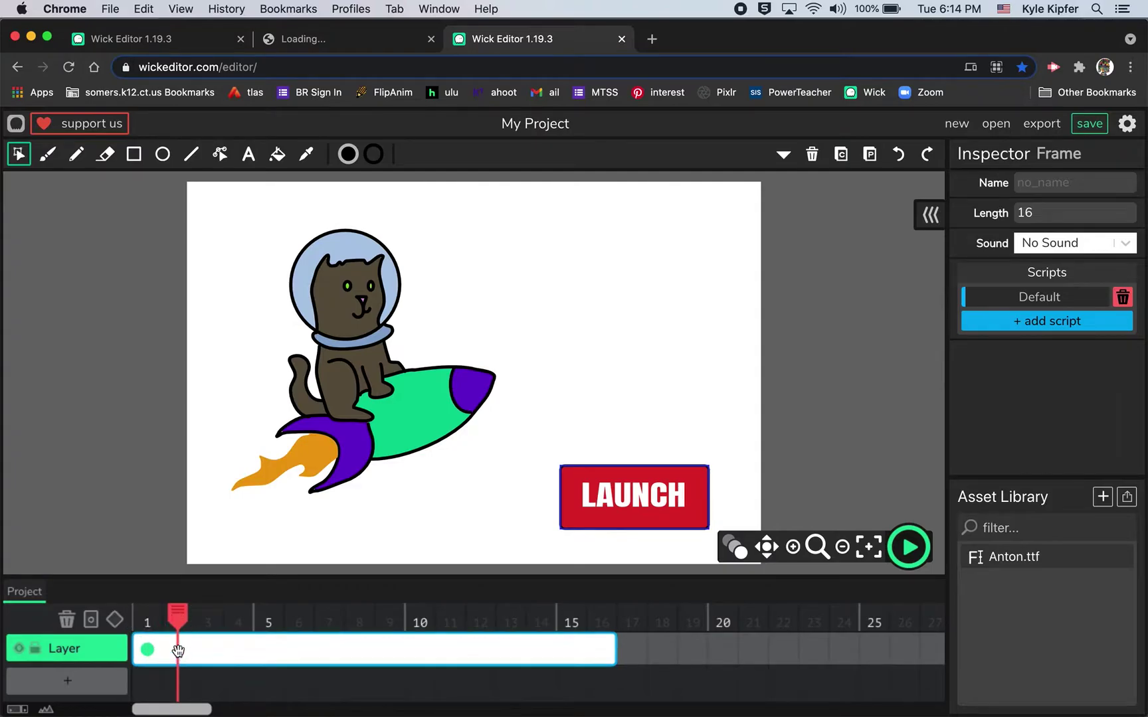
{"action": "left_click", "coordinate": [110, 621]}
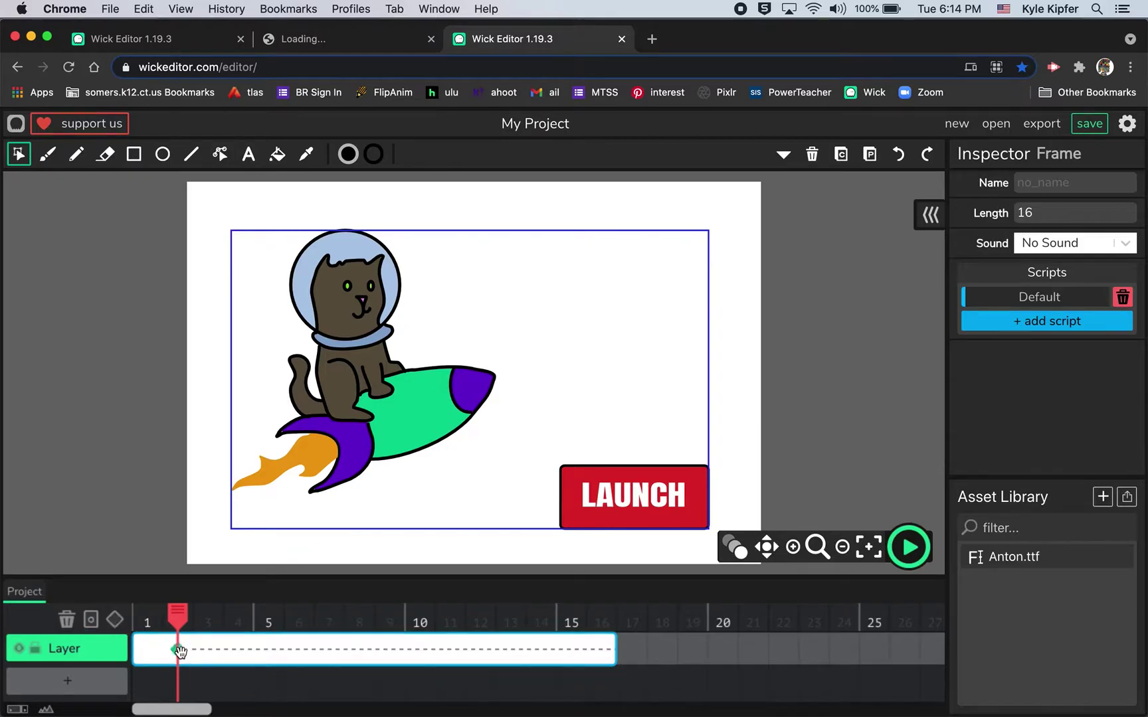
{"action": "left_click_drag", "start_coordinate": [176, 620], "coordinate": [151, 620]}
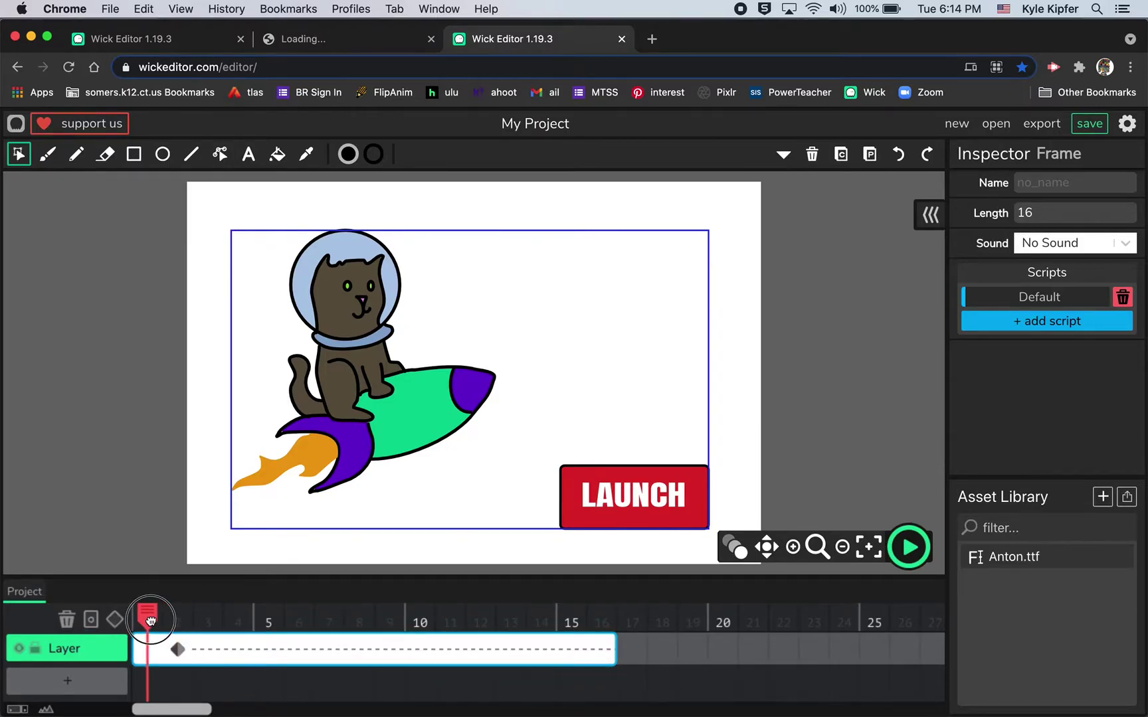
{"action": "left_click", "coordinate": [604, 651]}
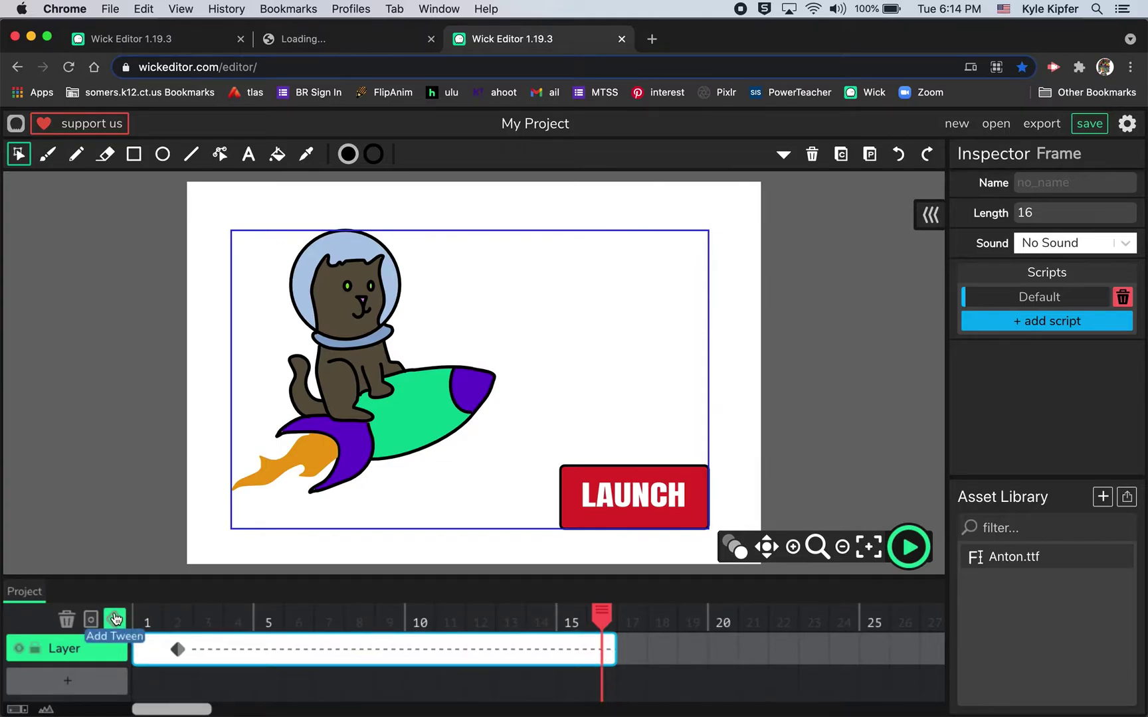
{"action": "key", "text": "period"}
{"action": "key", "text": "period"}
{"action": "key", "text": "Escape"}
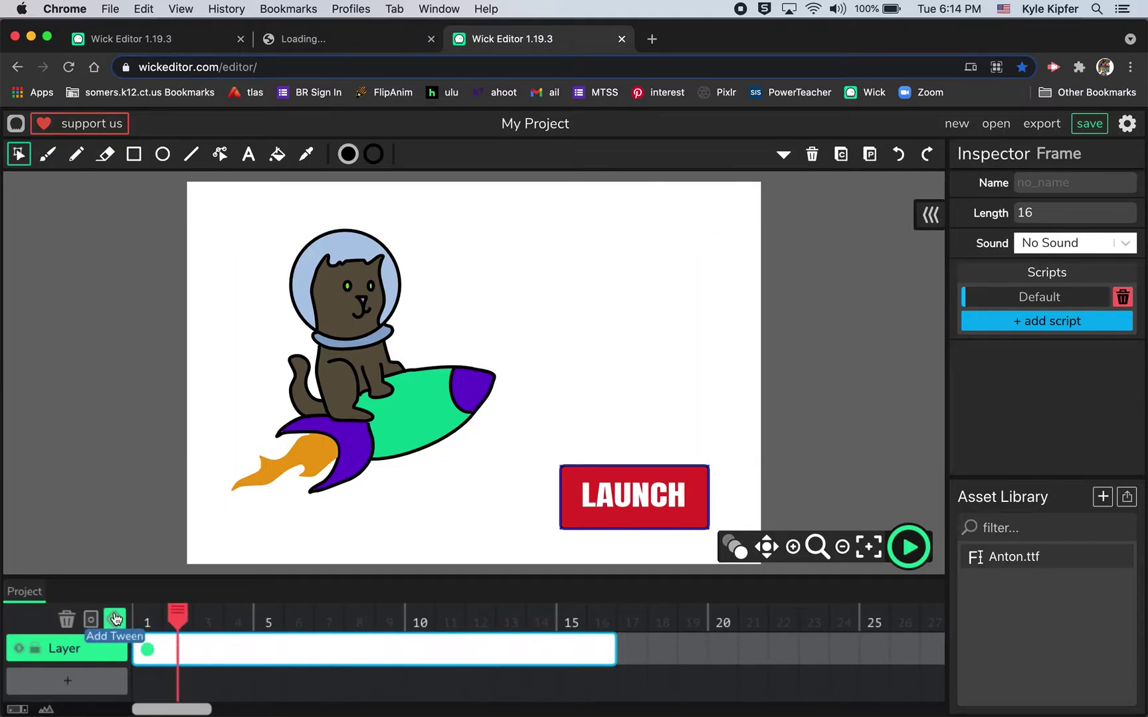
{"action": "key", "text": "super+z"}
{"action": "key", "text": "super+z"}
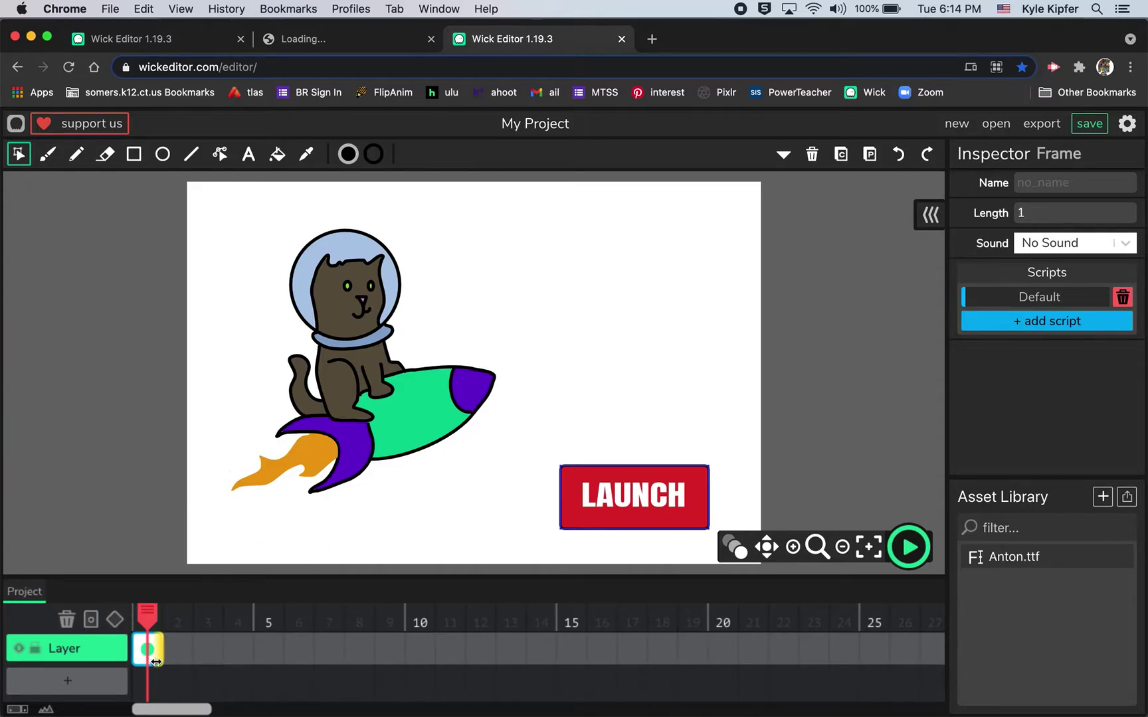
Add a frame at position 2, copy frame 1's cat rocket and LAUNCH button into it, and extend it to a length of 18
{"action": "left_click", "coordinate": [180, 655]}
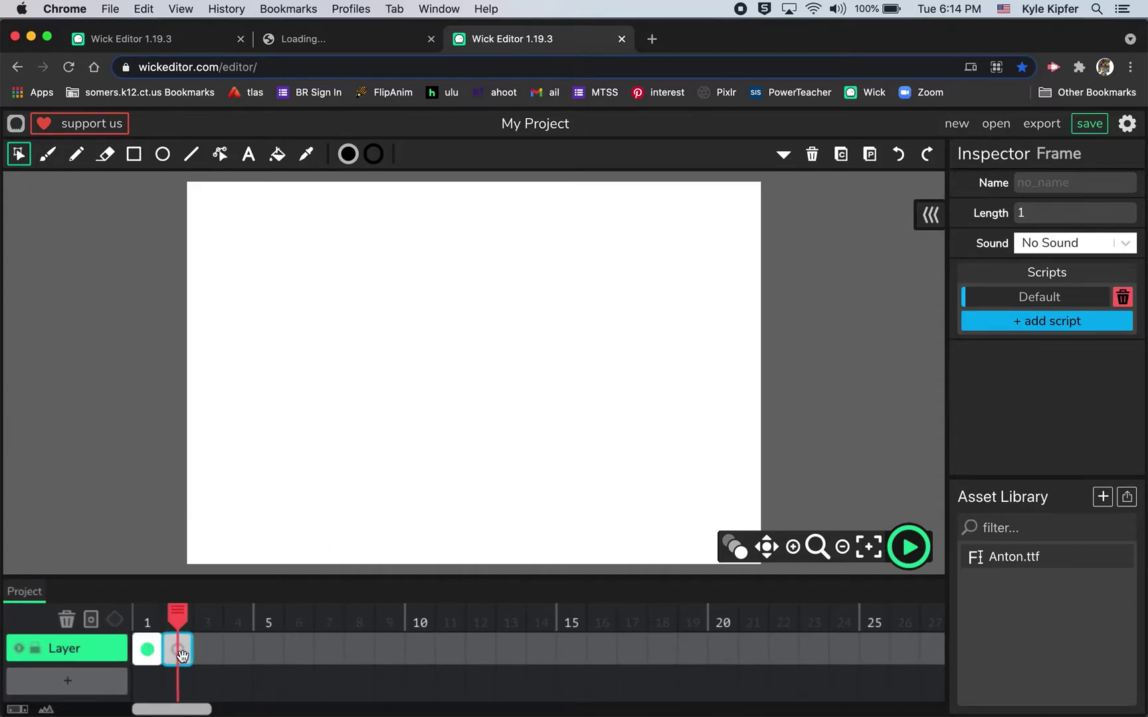
{"action": "key", "text": "ctrl+v"}
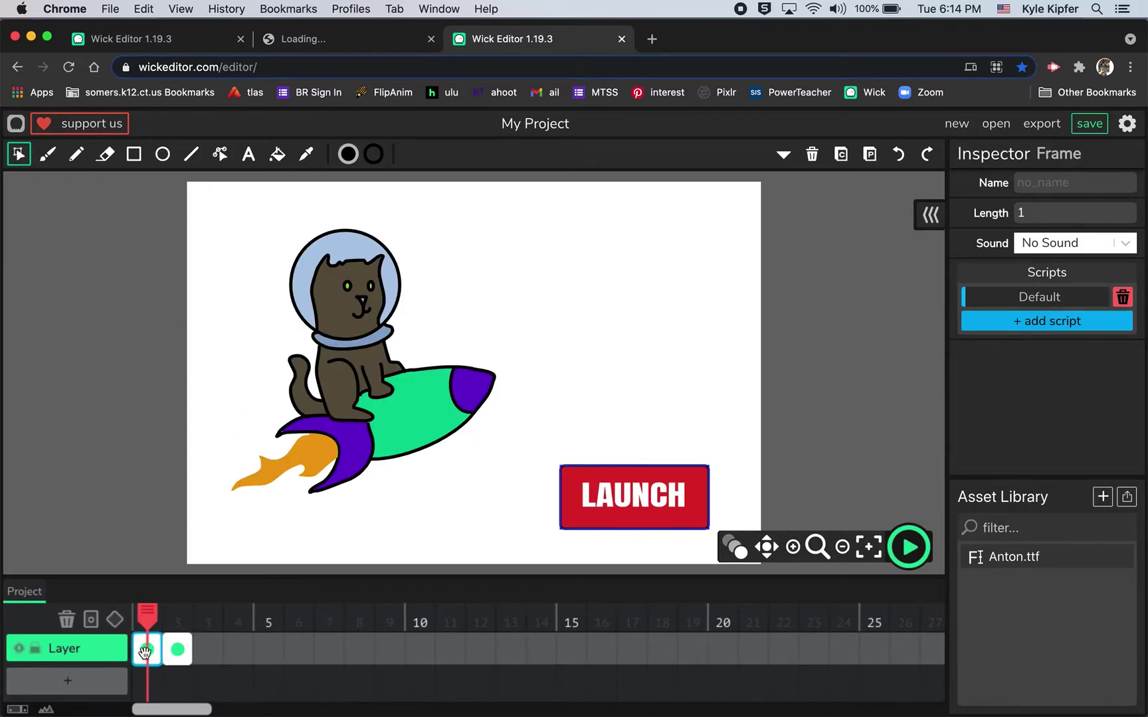
{"action": "left_click_drag", "start_coordinate": [191, 655], "coordinate": [714, 646]}
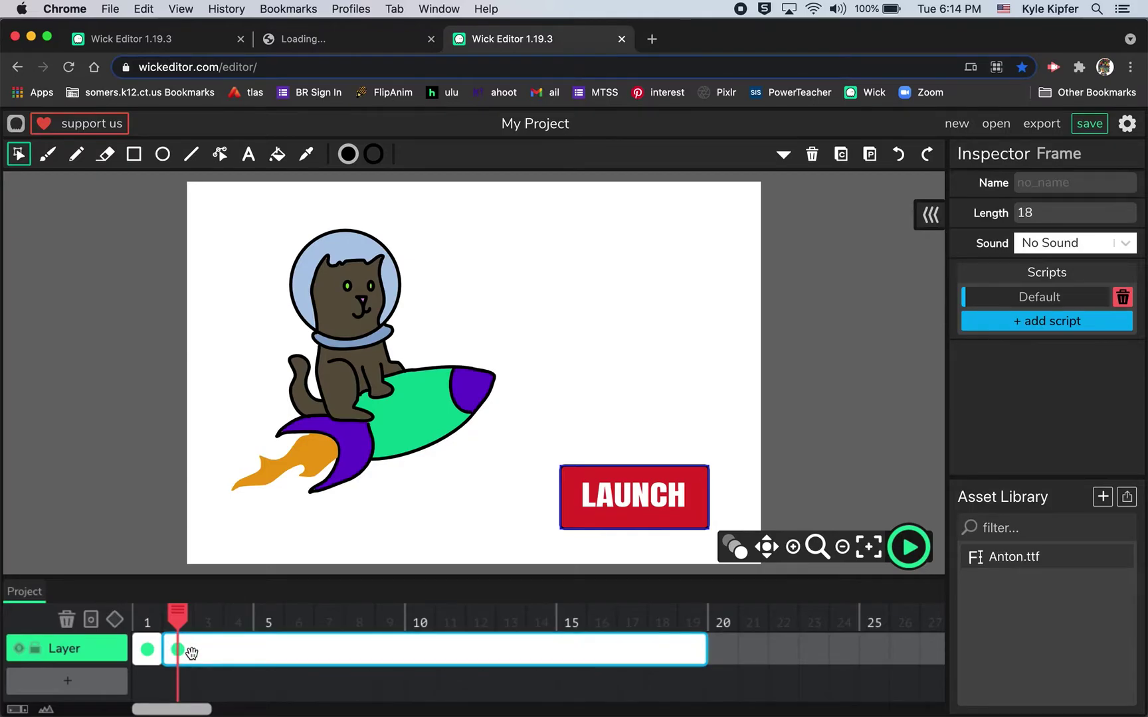
Delete the LAUNCH button from the 18-frame-long second frame, leaving the cat rocket, and compare it with the first frame
{"action": "left_click", "coordinate": [115, 620]}
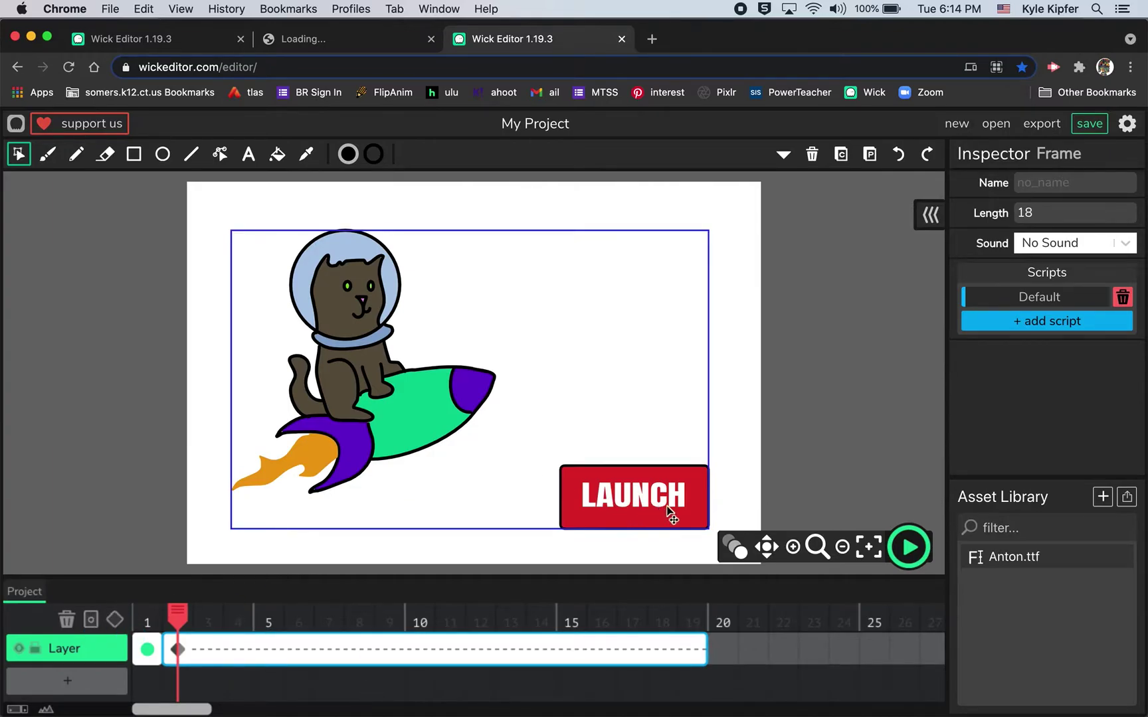
{"action": "key", "text": "ctrl+z"}
{"action": "left_click_drag", "start_coordinate": [531, 435], "coordinate": [700, 546]}
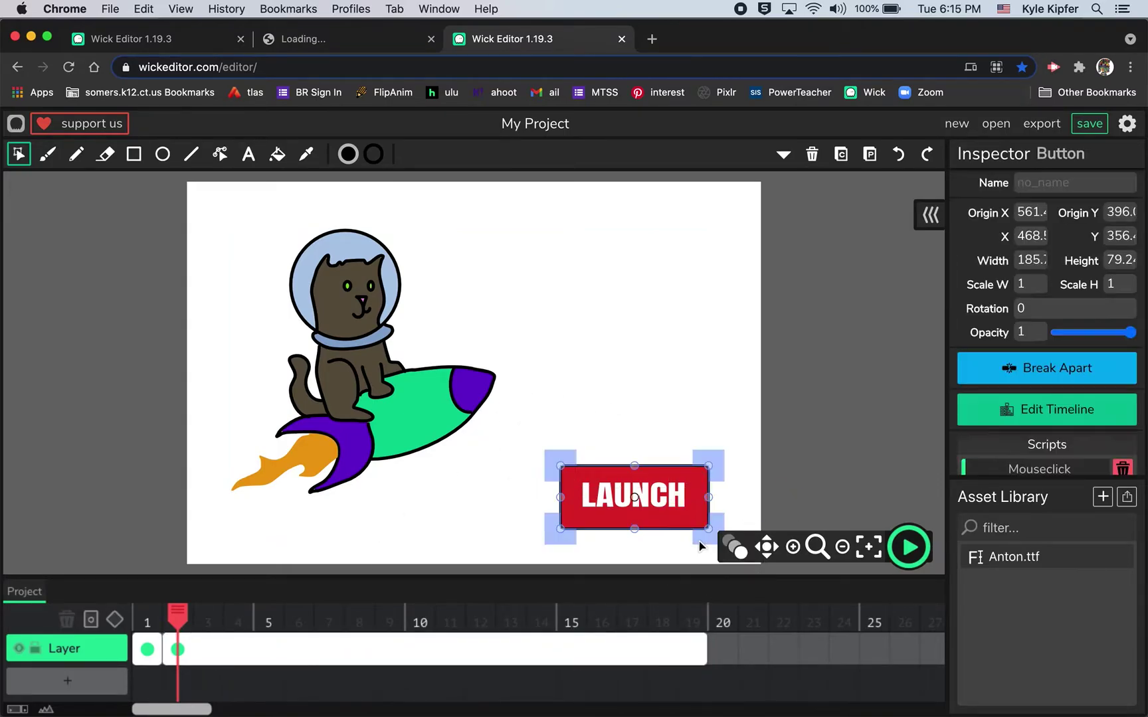
{"action": "key", "text": "Delete"}
{"action": "left_click", "coordinate": [148, 652]}
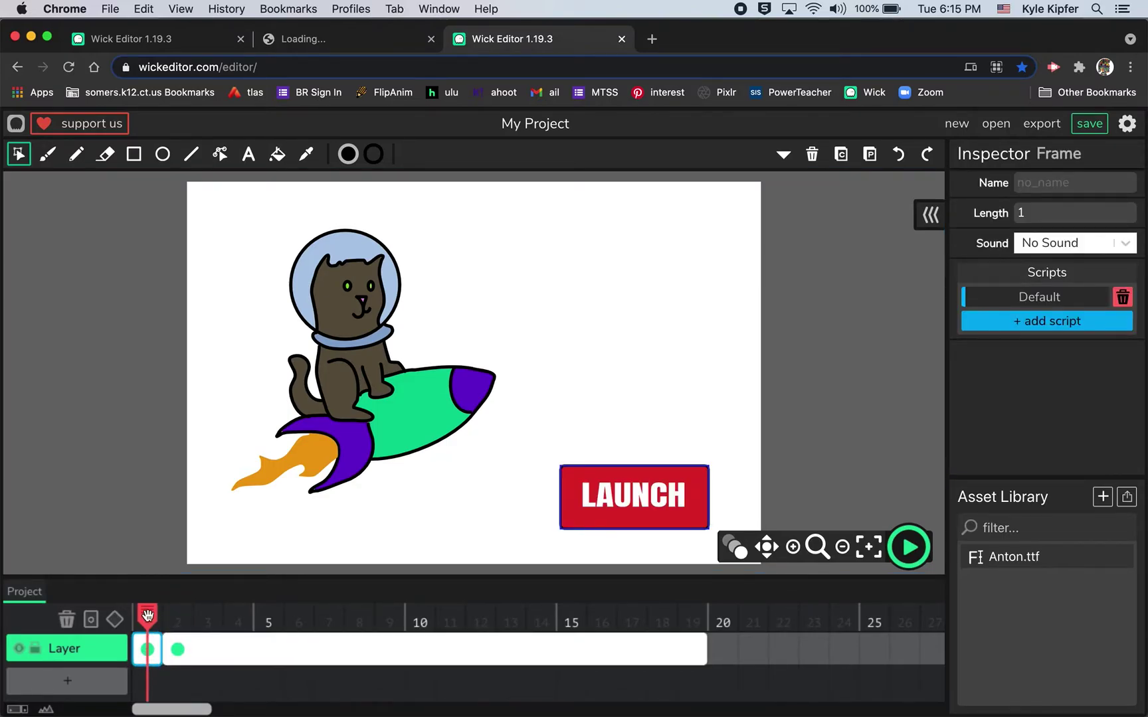
{"action": "left_click", "coordinate": [175, 618]}
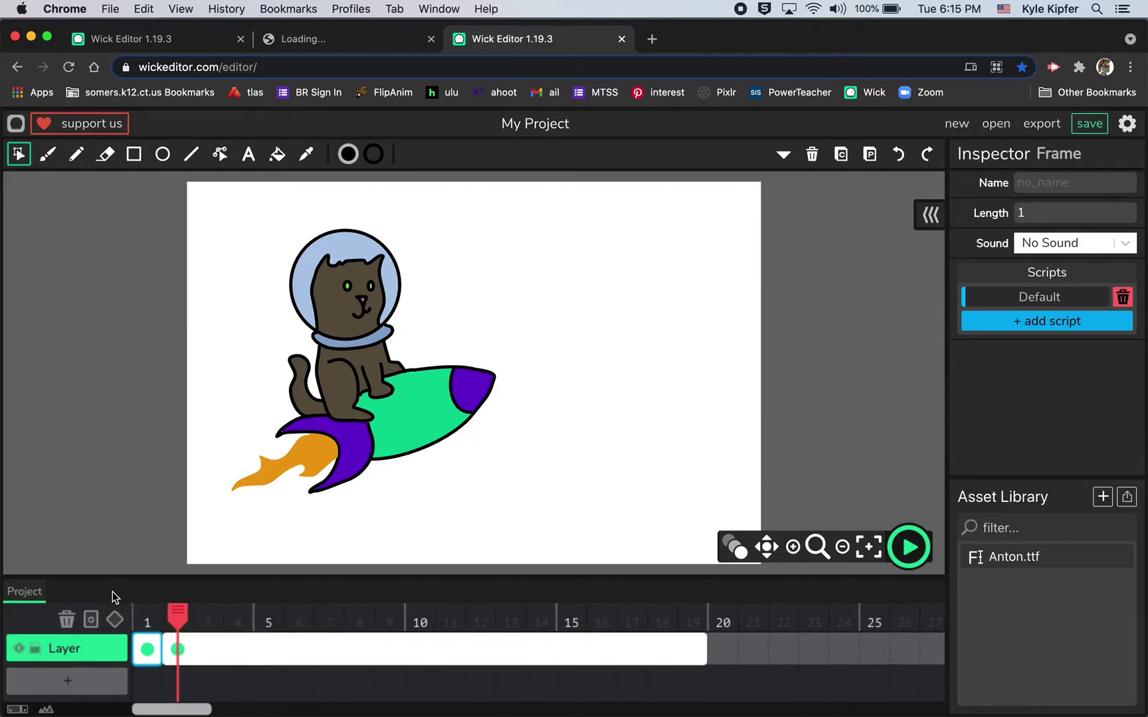
Add tweens at timeline positions 2 and 19, and move the cat rocket at 19 off the stage's right edge to about X 725, Y -59
{"action": "left_click", "coordinate": [114, 620]}
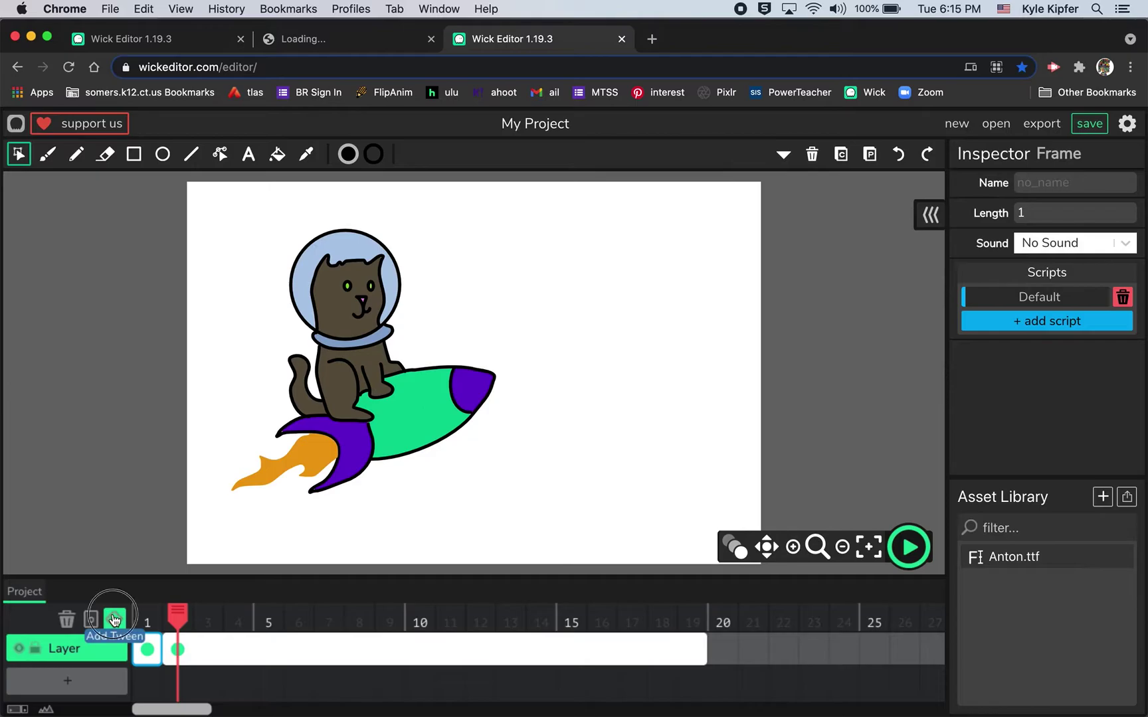
{"action": "left_click", "coordinate": [188, 649]}
{"action": "left_click", "coordinate": [114, 619]}
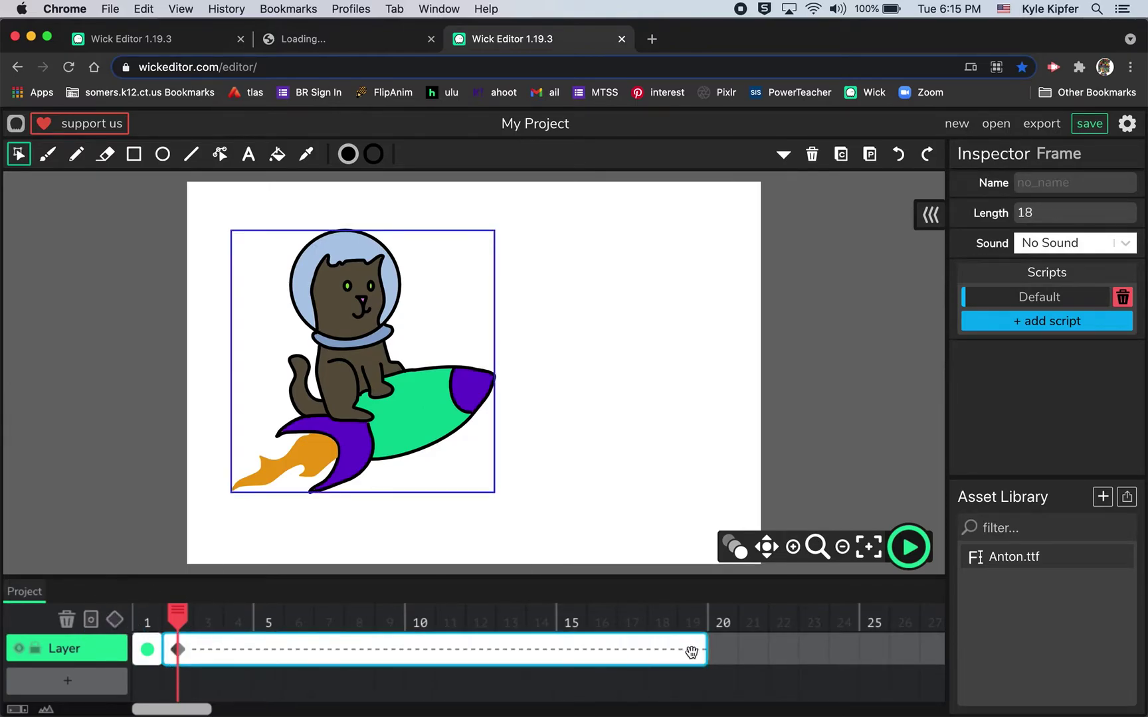
{"action": "left_click", "coordinate": [684, 657]}
{"action": "left_click", "coordinate": [114, 619]}
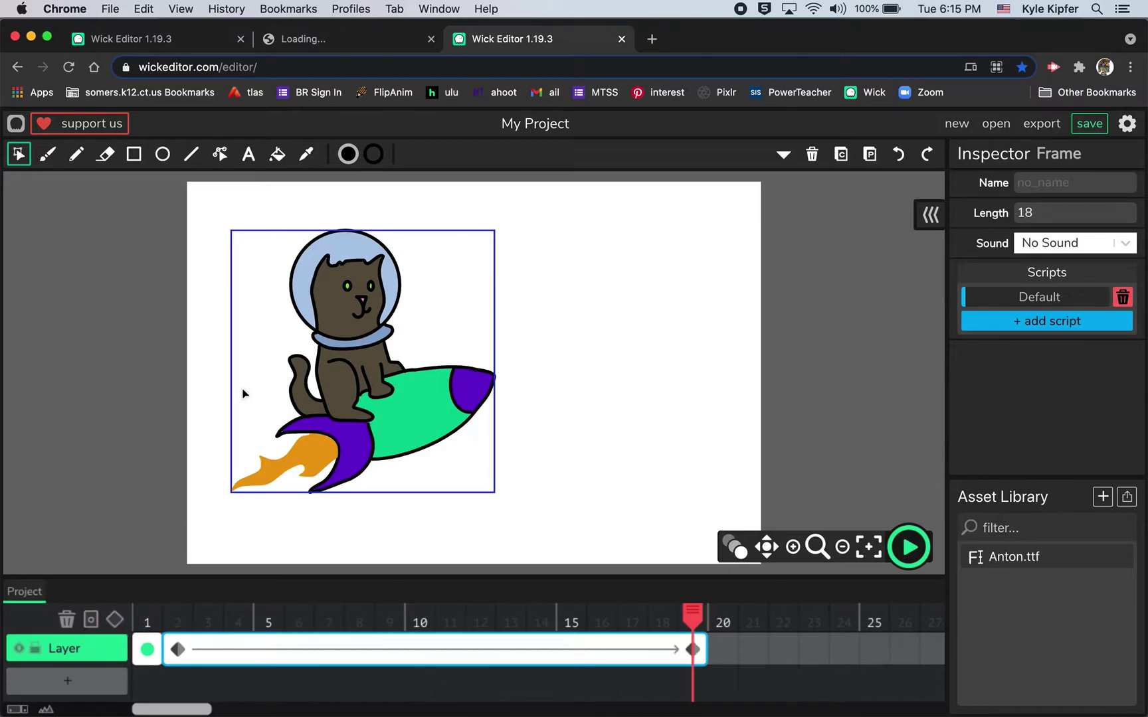
{"action": "left_click_drag", "start_coordinate": [374, 402], "coordinate": [919, 329]}
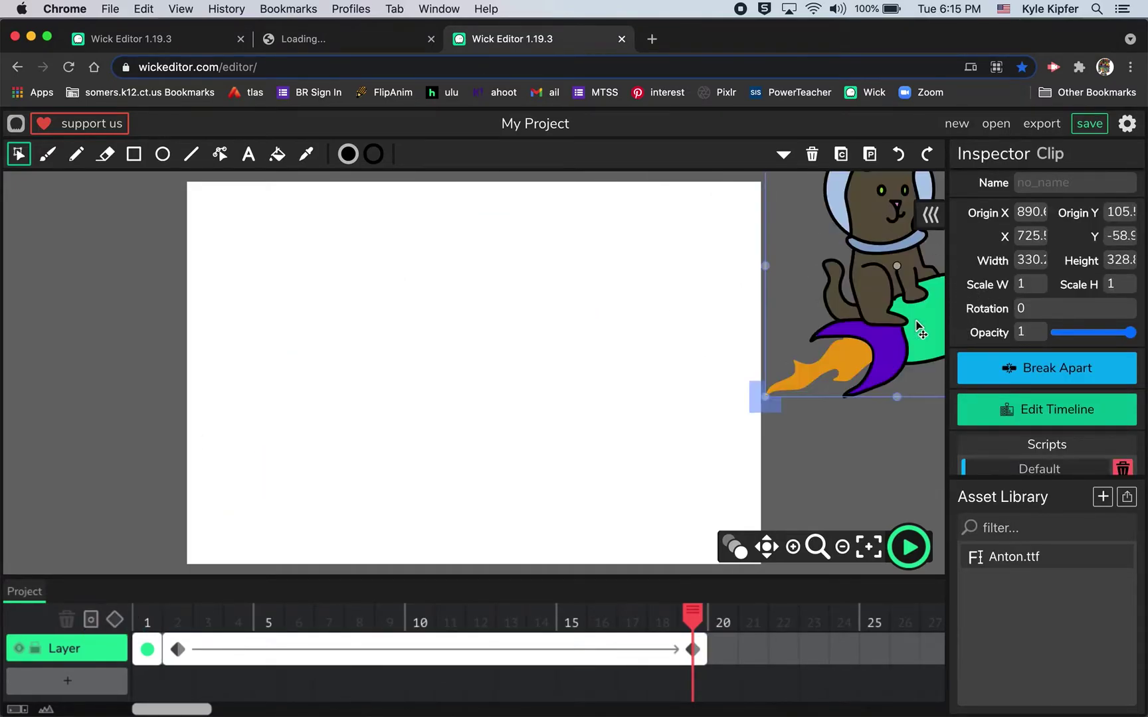
Preview the rocket's launch animation from the first frame, stop it, and return to frame 1 with that frame selected
{"action": "left_click_drag", "start_coordinate": [693, 608], "coordinate": [107, 610]}
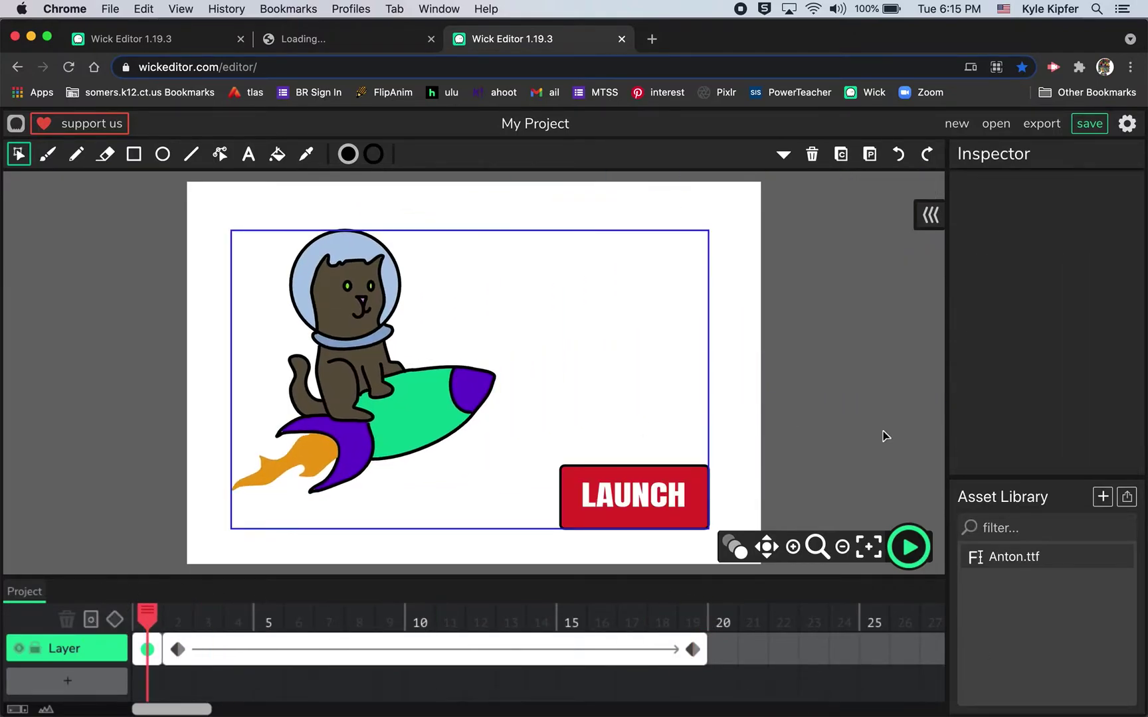
{"action": "left_click", "coordinate": [909, 548]}
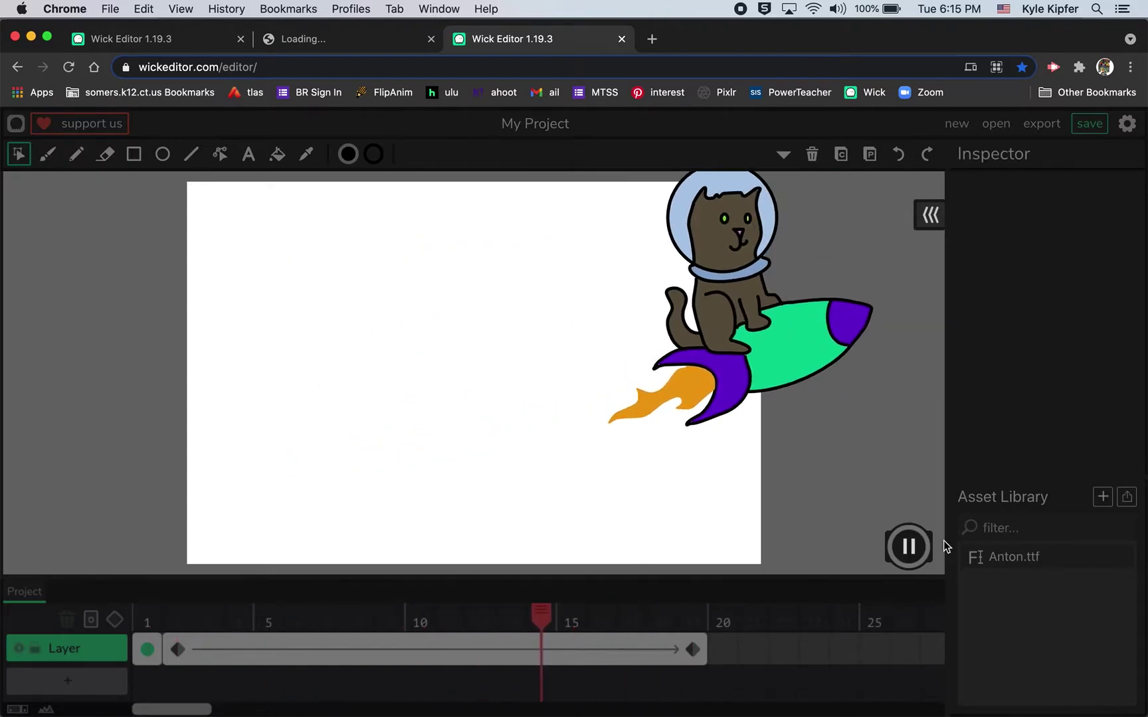
{"action": "left_click", "coordinate": [908, 549]}
{"action": "left_click_drag", "start_coordinate": [422, 621], "coordinate": [56, 611]}
{"action": "left_click", "coordinate": [171, 648]}
{"action": "left_click", "coordinate": [147, 649]}
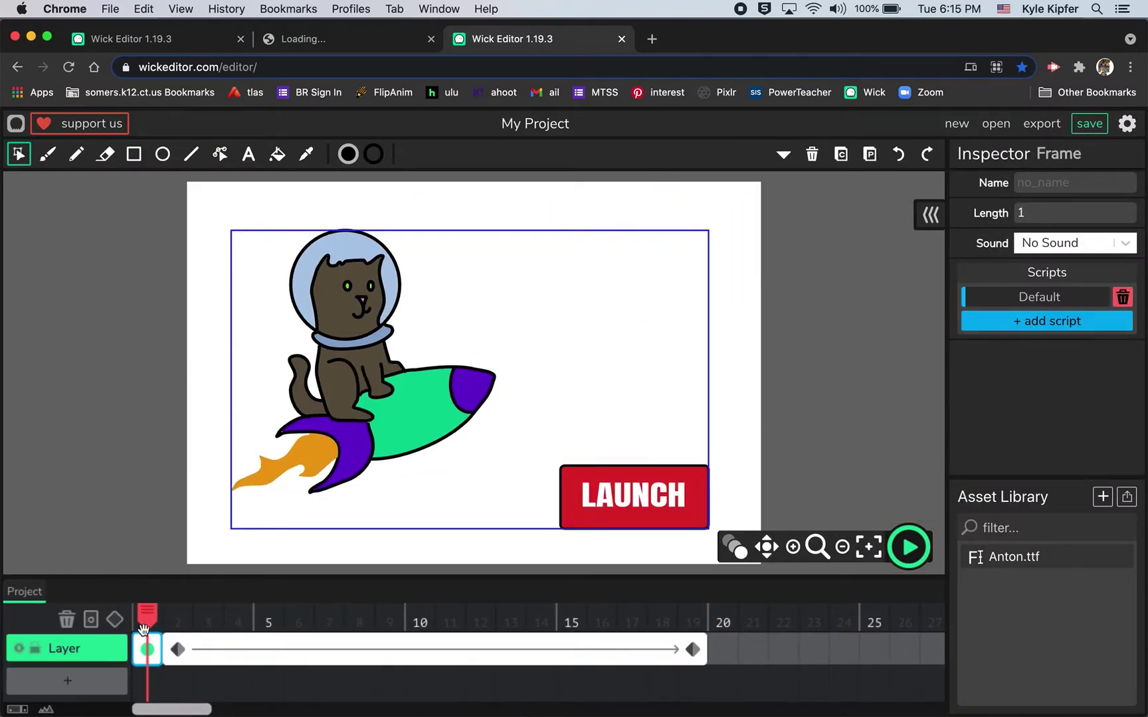
{"action": "left_click", "coordinate": [1044, 324]}
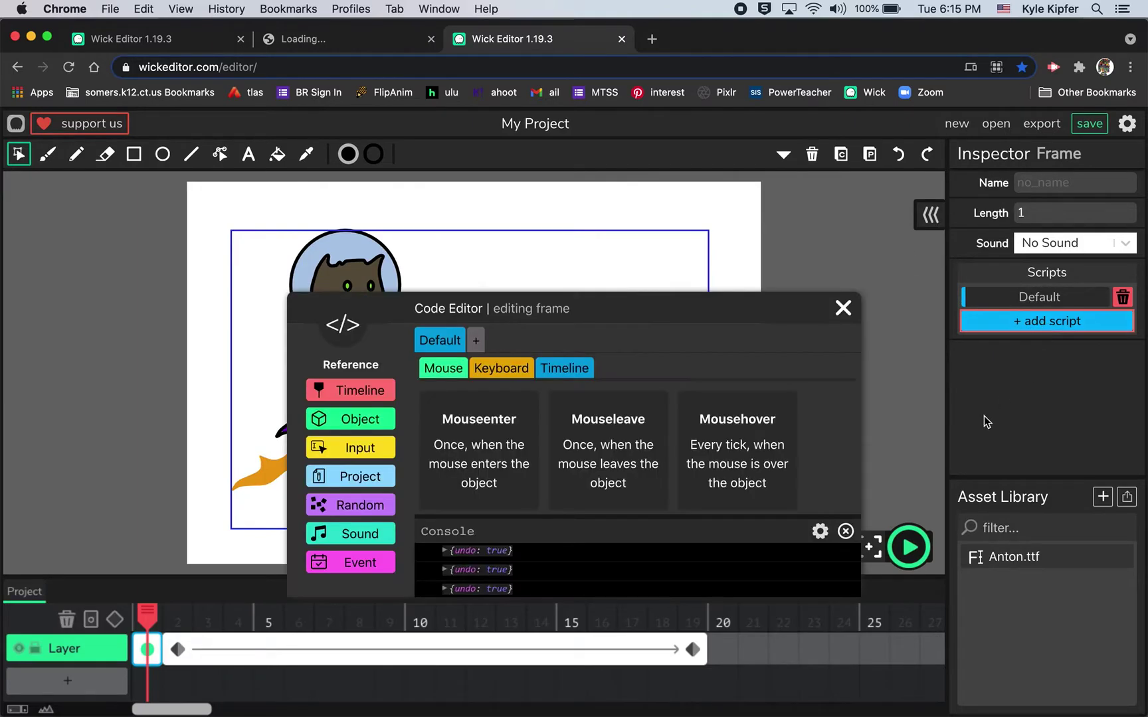
{"action": "left_click", "coordinate": [357, 391]}
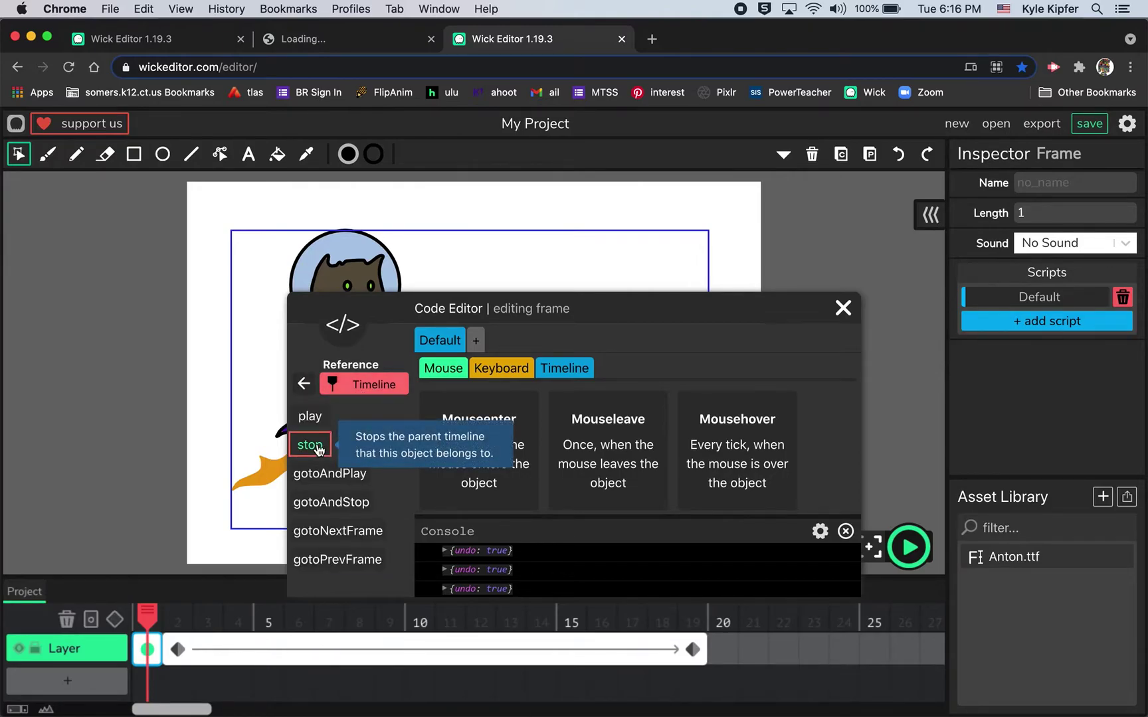
{"action": "scroll", "coordinate": [666, 460], "scroll_direction": "down", "scroll_amount": 3}
{"action": "scroll", "coordinate": [668, 457], "scroll_direction": "up", "scroll_amount": 3}
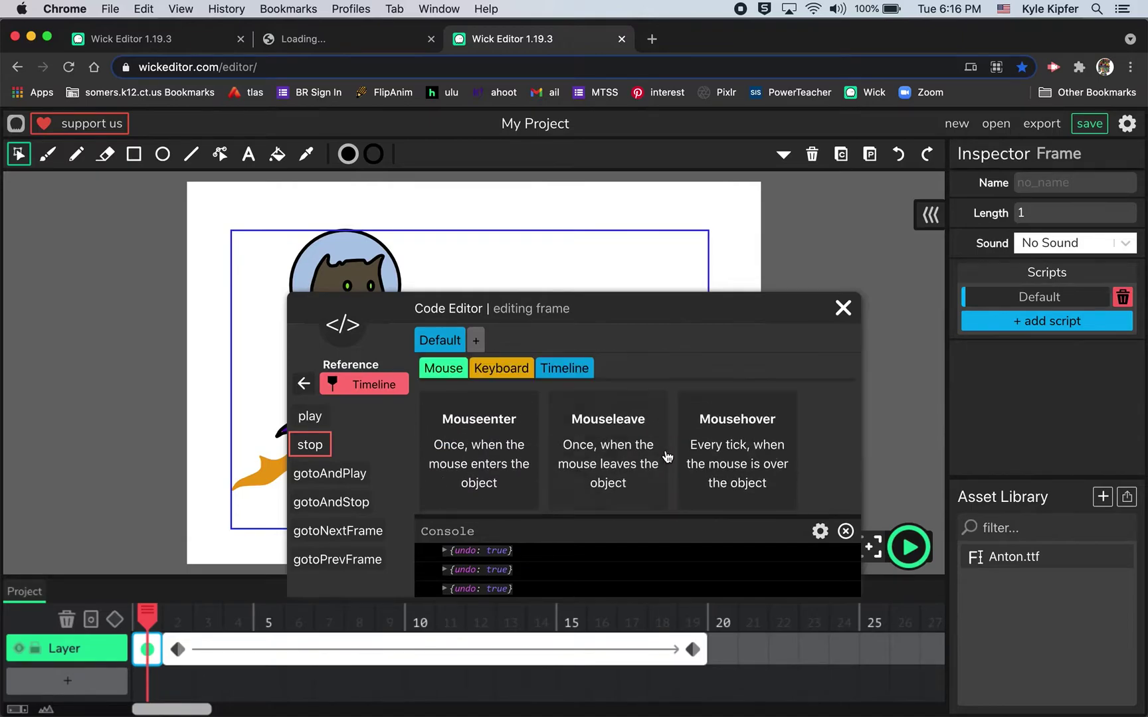
{"action": "left_click", "coordinate": [843, 308]}
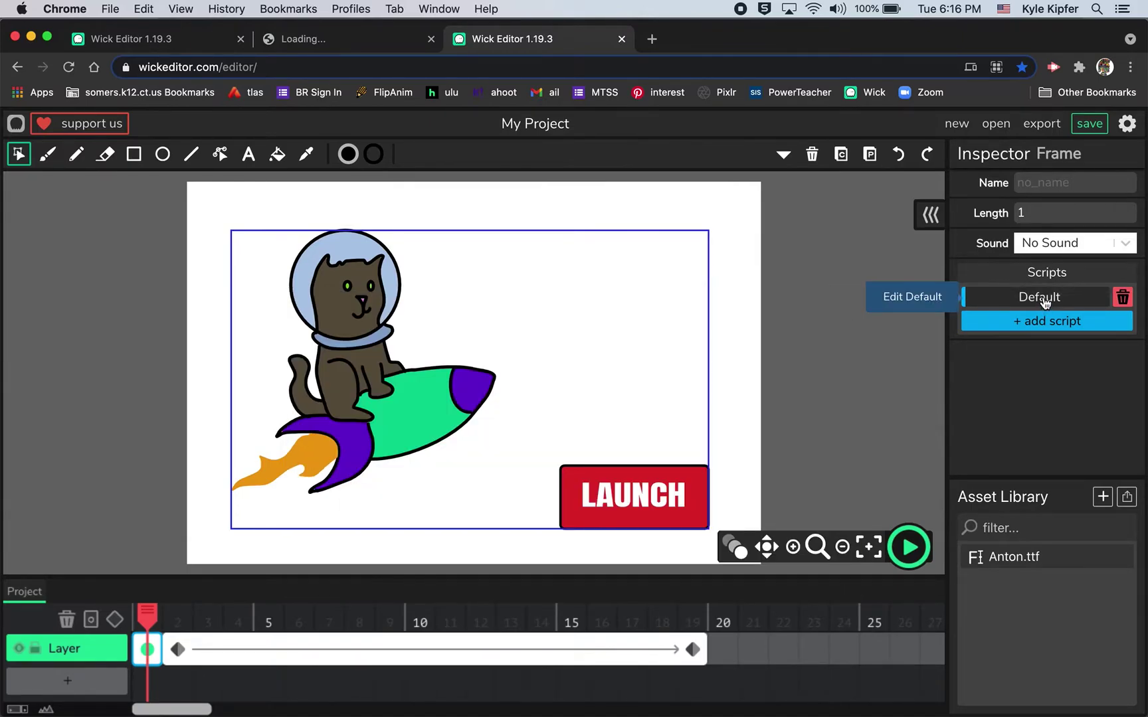
Insert the Timeline command stop() in frame 1's Default script and close the code editor
{"action": "left_click", "coordinate": [1050, 299]}
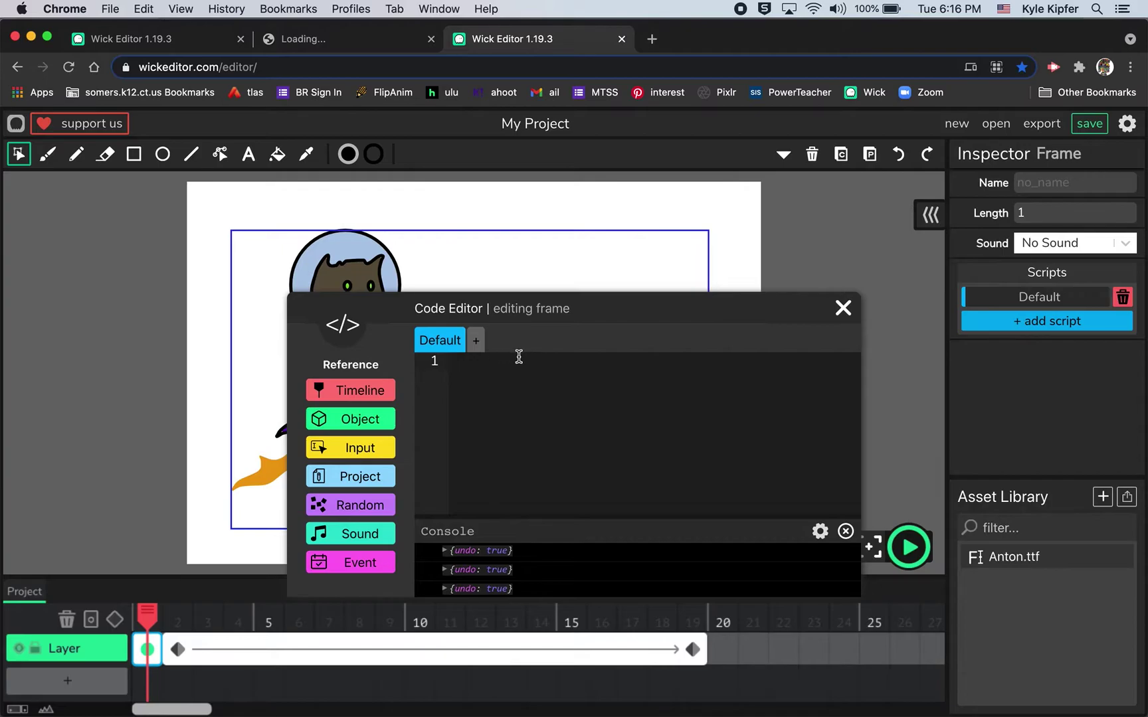
{"action": "left_click", "coordinate": [352, 391]}
{"action": "left_click", "coordinate": [323, 447]}
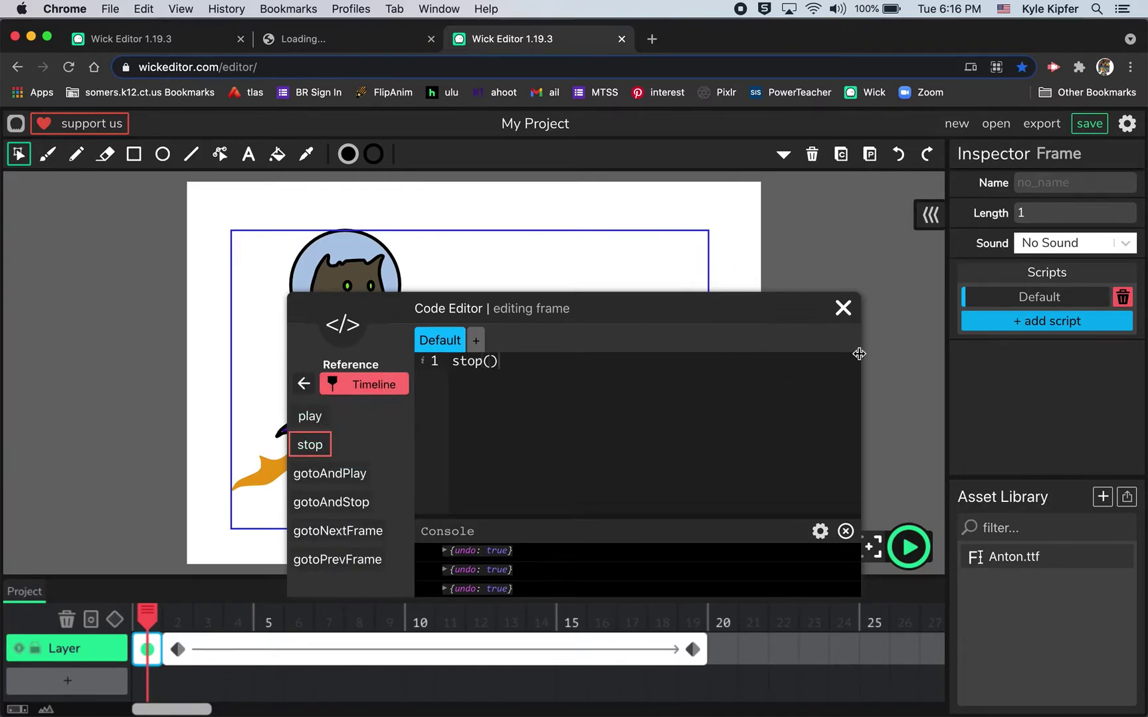
{"action": "left_click", "coordinate": [843, 307]}
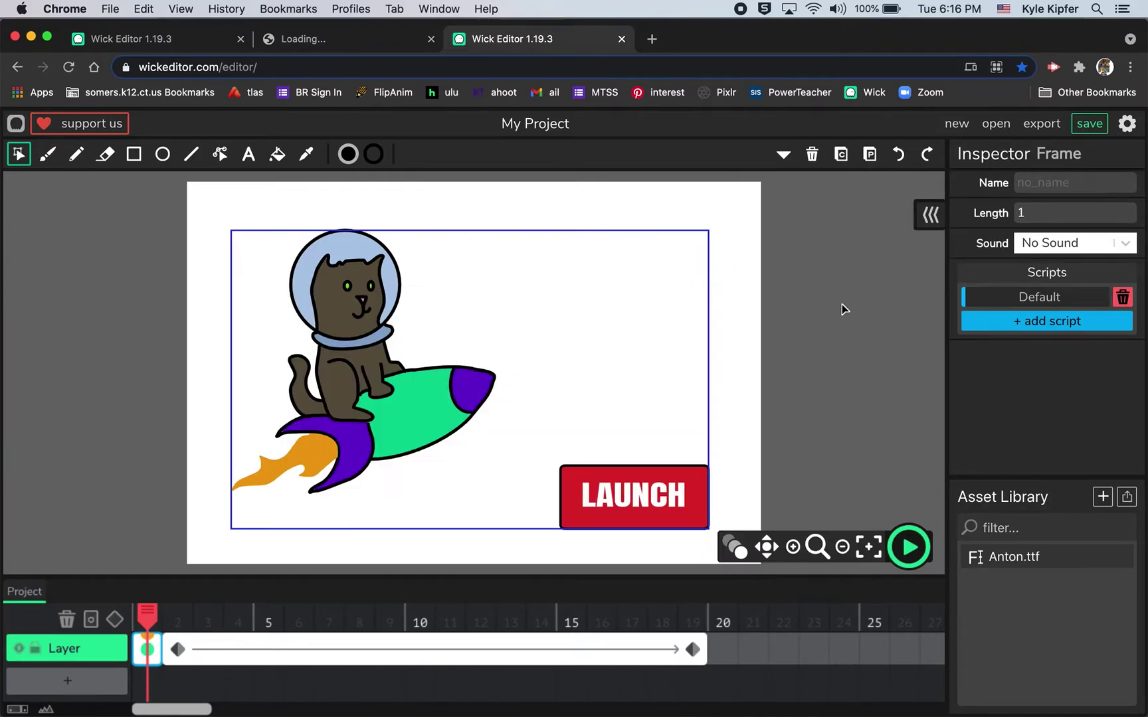
Preview the project to check the stop script on frame 1, end the preview, and select the clip containing the LAUNCH button
{"action": "left_click", "coordinate": [909, 548]}
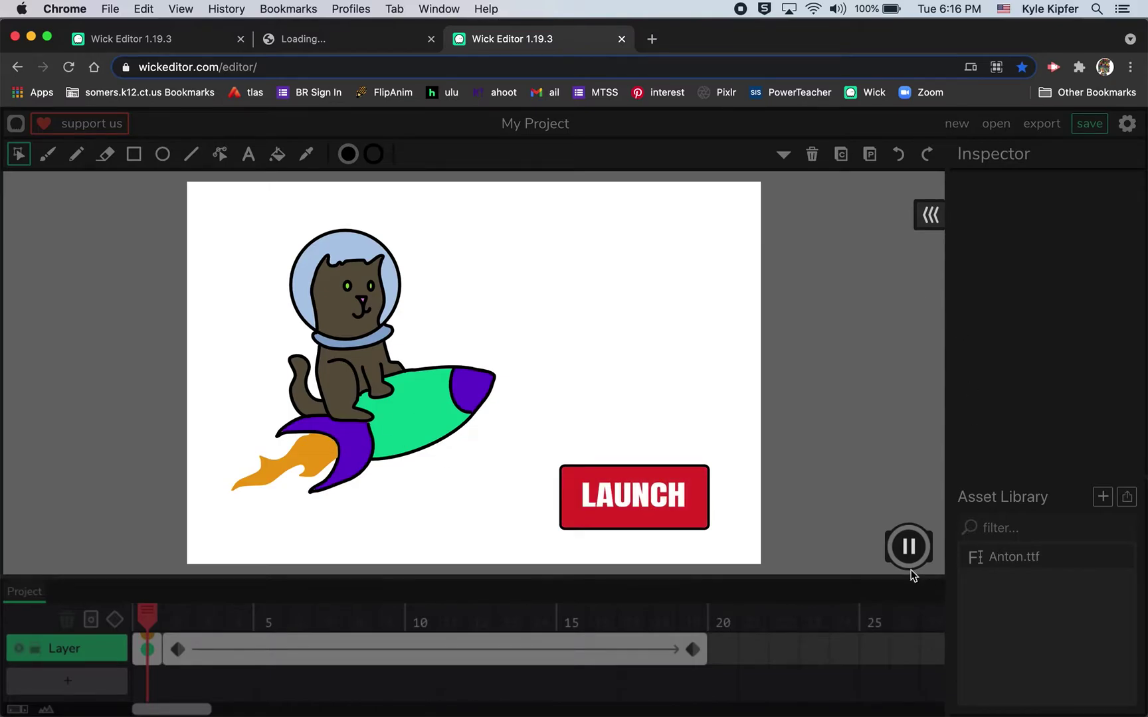
{"action": "left_click", "coordinate": [908, 547]}
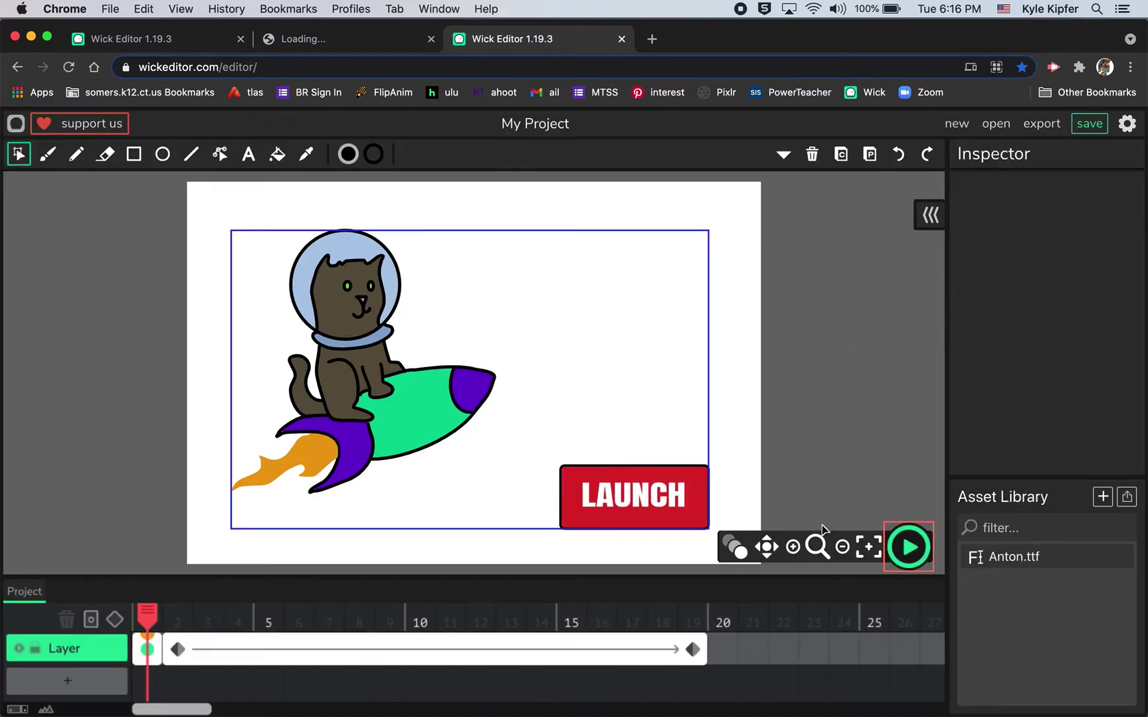
{"action": "left_click", "coordinate": [661, 503]}
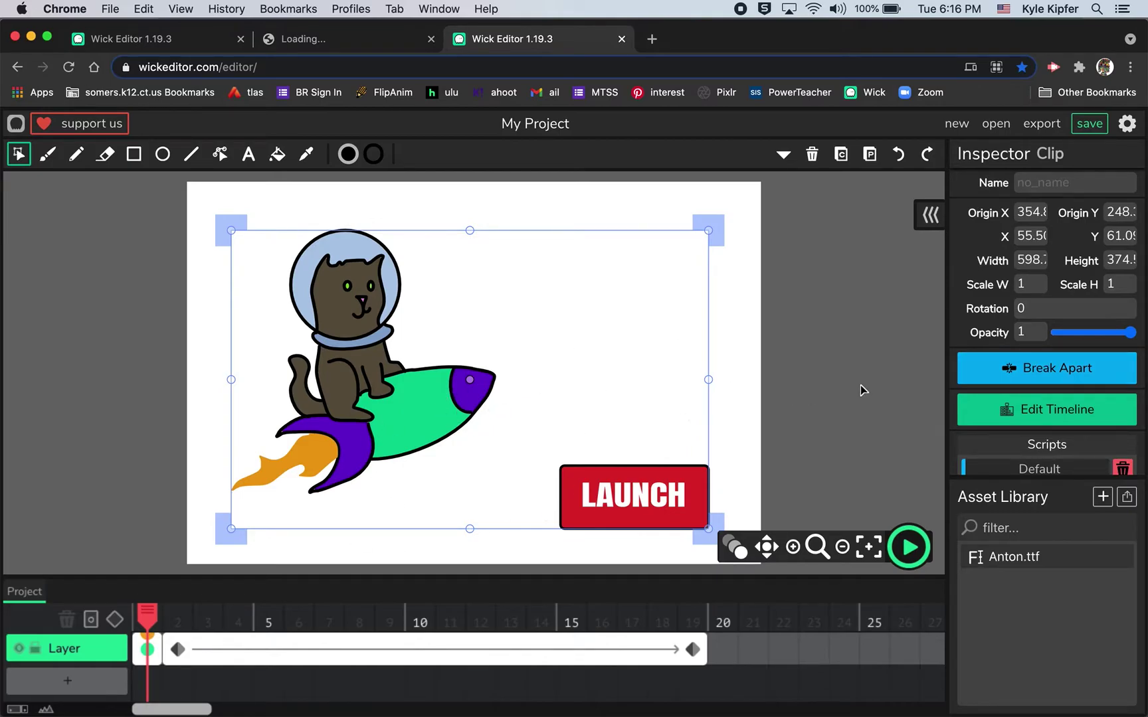
Break apart the clip containing the cat rocket and LAUNCH button on frame 1, and check the button's separate selection and scripts
{"action": "left_click", "coordinate": [1069, 369]}
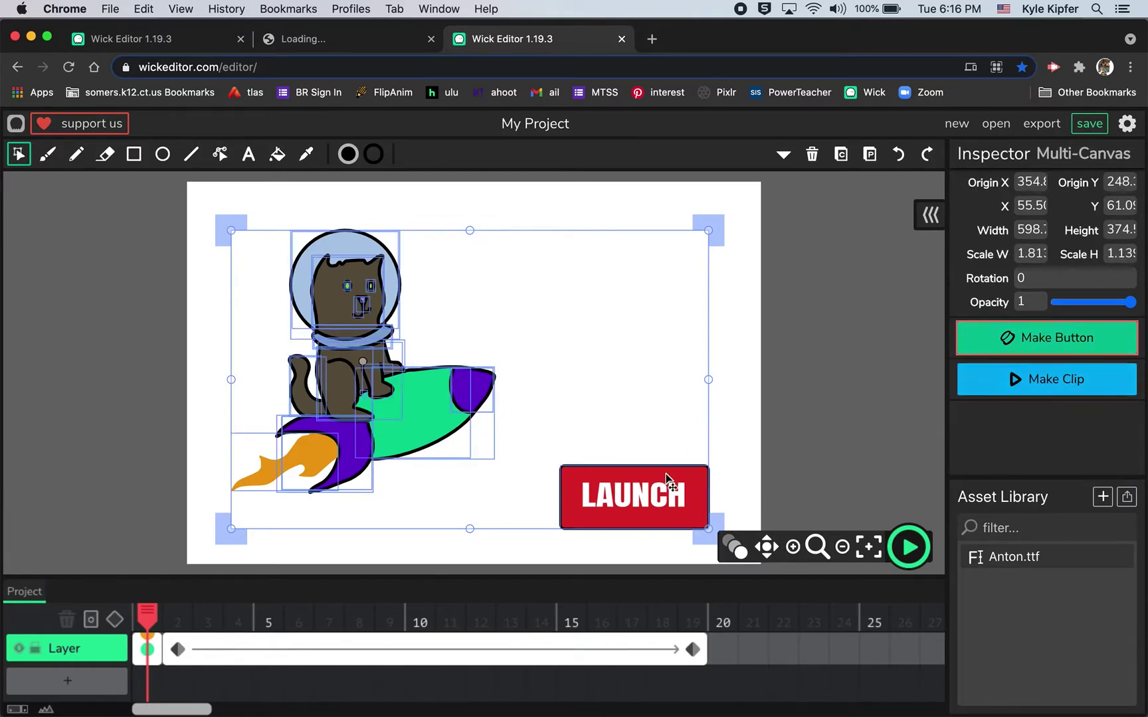
{"action": "left_click", "coordinate": [644, 386]}
{"action": "left_click", "coordinate": [668, 497]}
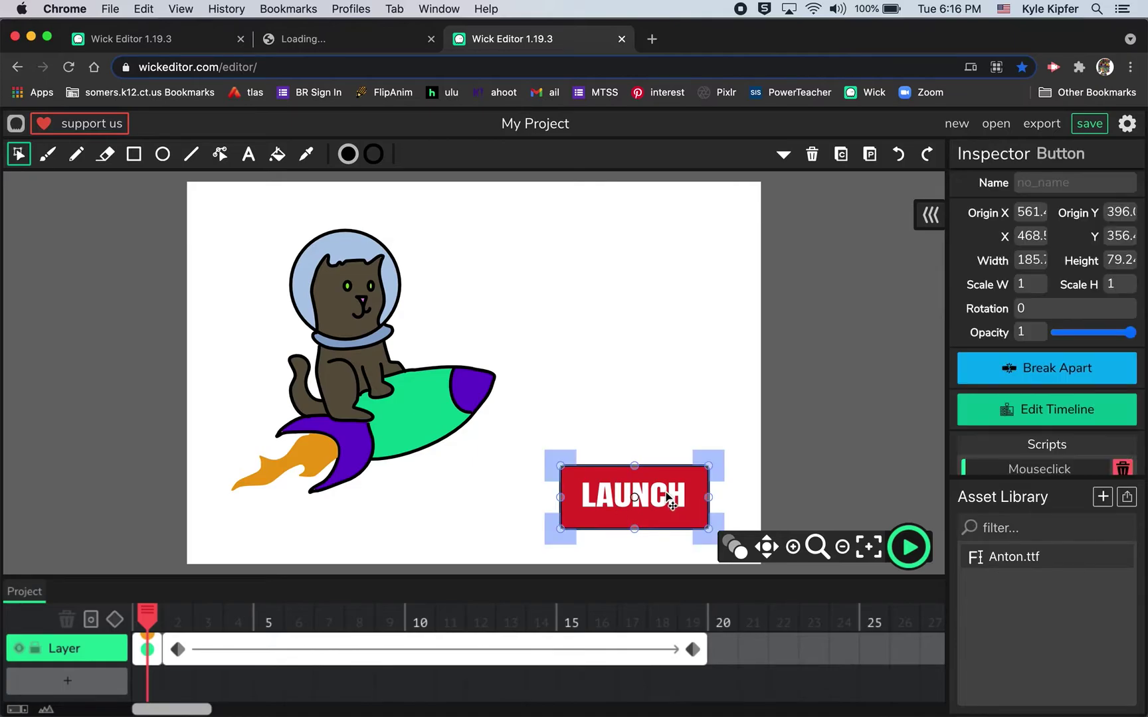
{"action": "scroll", "coordinate": [1041, 414], "scroll_direction": "down", "scroll_amount": 1}
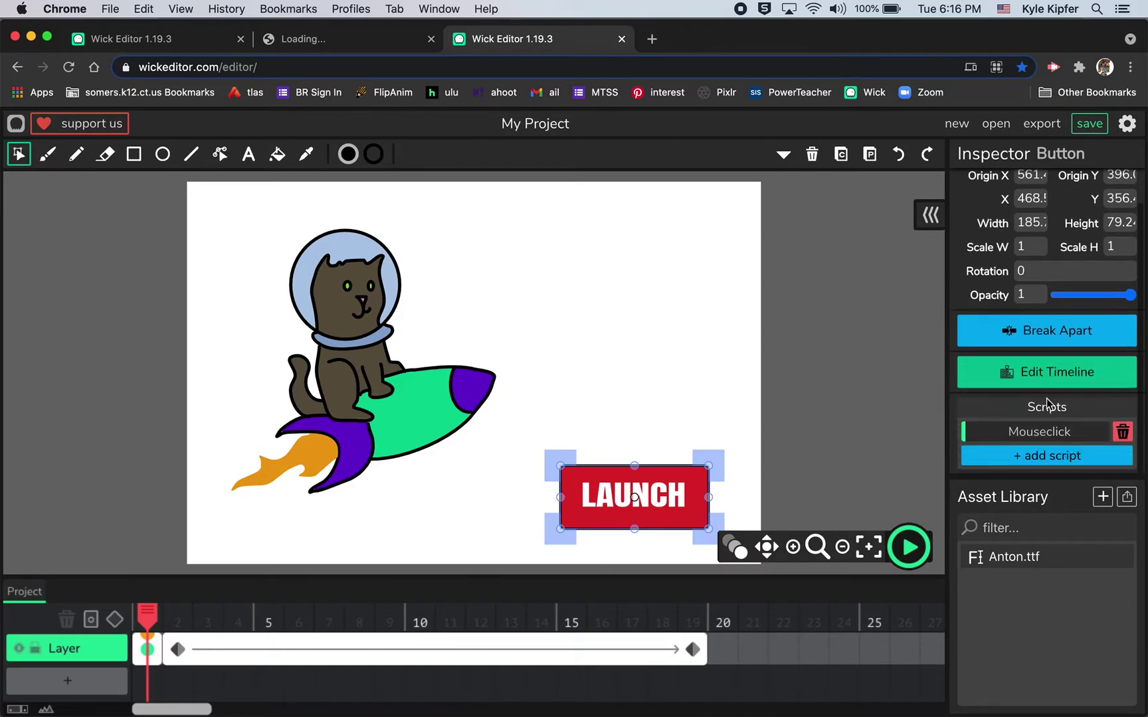
{"action": "left_click", "coordinate": [667, 406]}
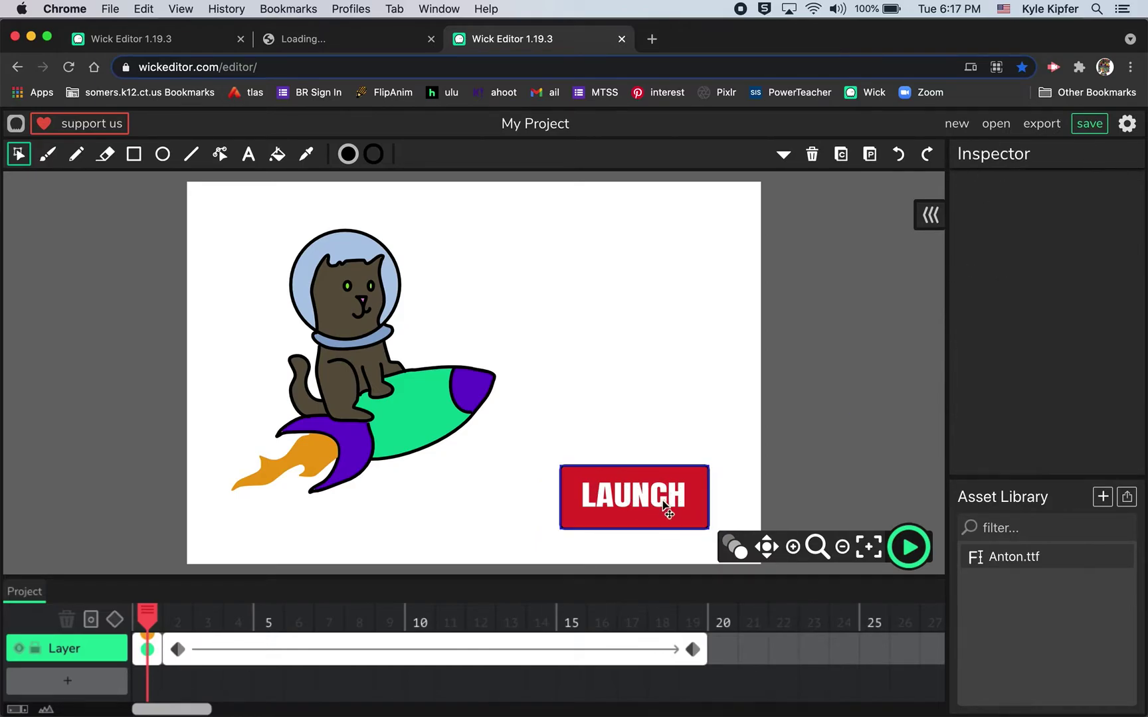
Insert the Timeline command gotoAndPlay(2) in the LAUNCH button's Mouseclick script and close the code editor
{"action": "left_click", "coordinate": [665, 509]}
{"action": "scroll", "coordinate": [990, 367], "scroll_direction": "down", "scroll_amount": 1}
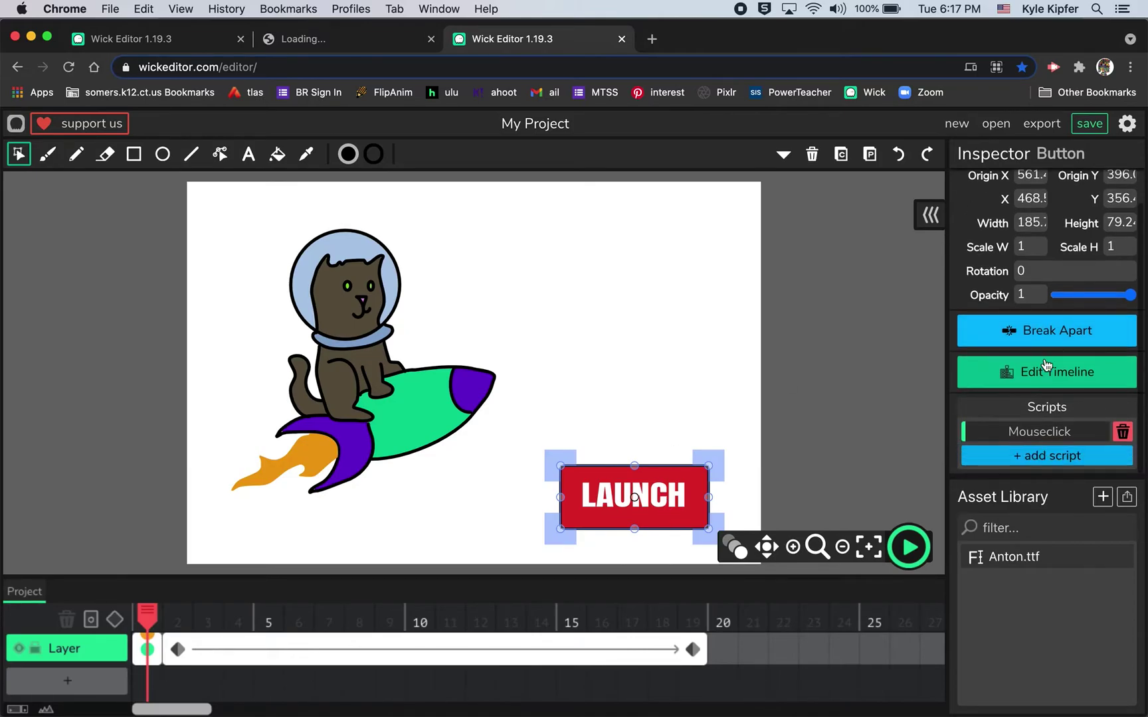
{"action": "left_click", "coordinate": [1055, 439]}
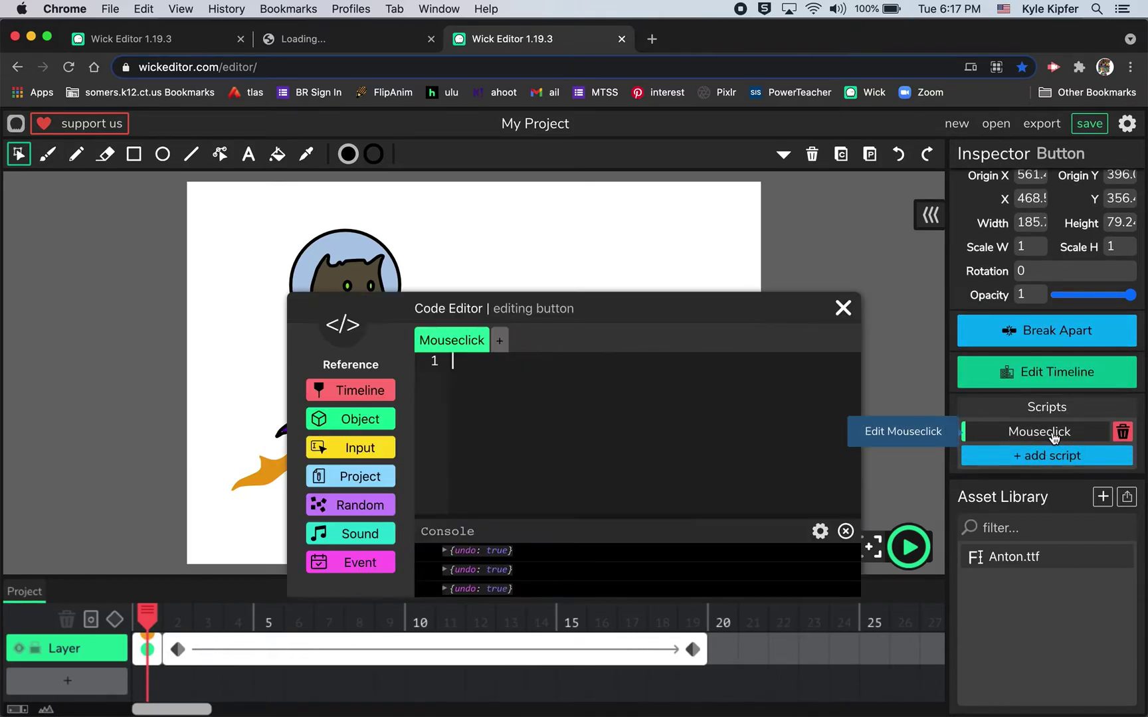
{"action": "left_click", "coordinate": [376, 394]}
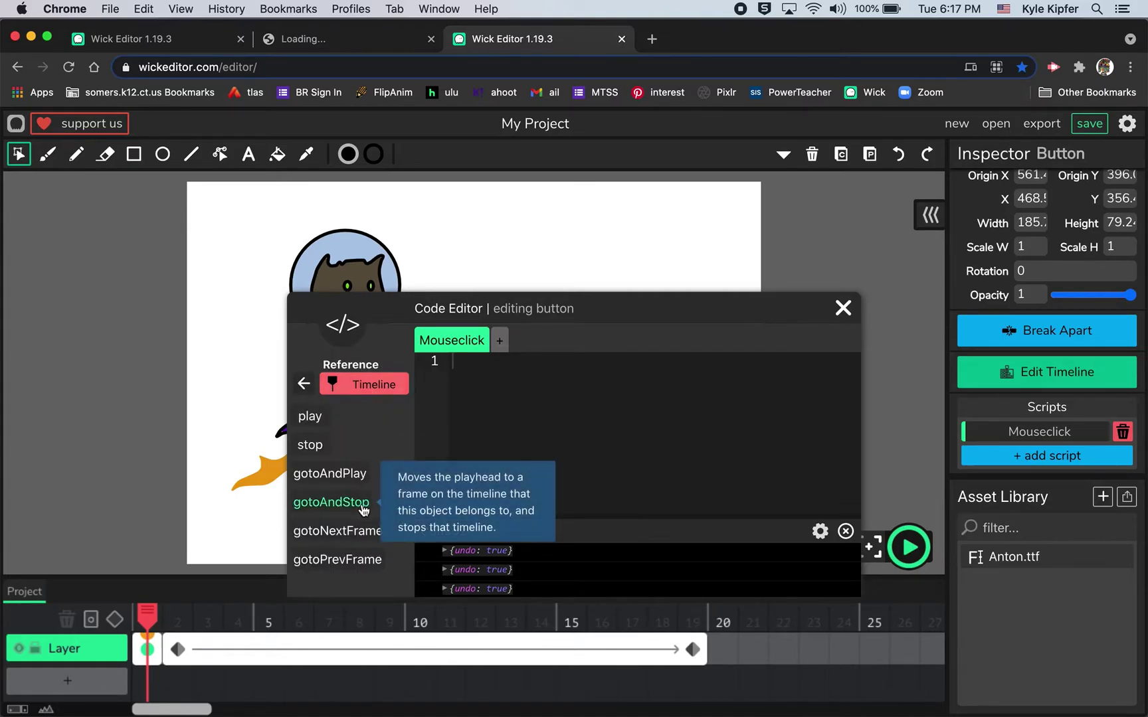
{"action": "left_click", "coordinate": [359, 475]}
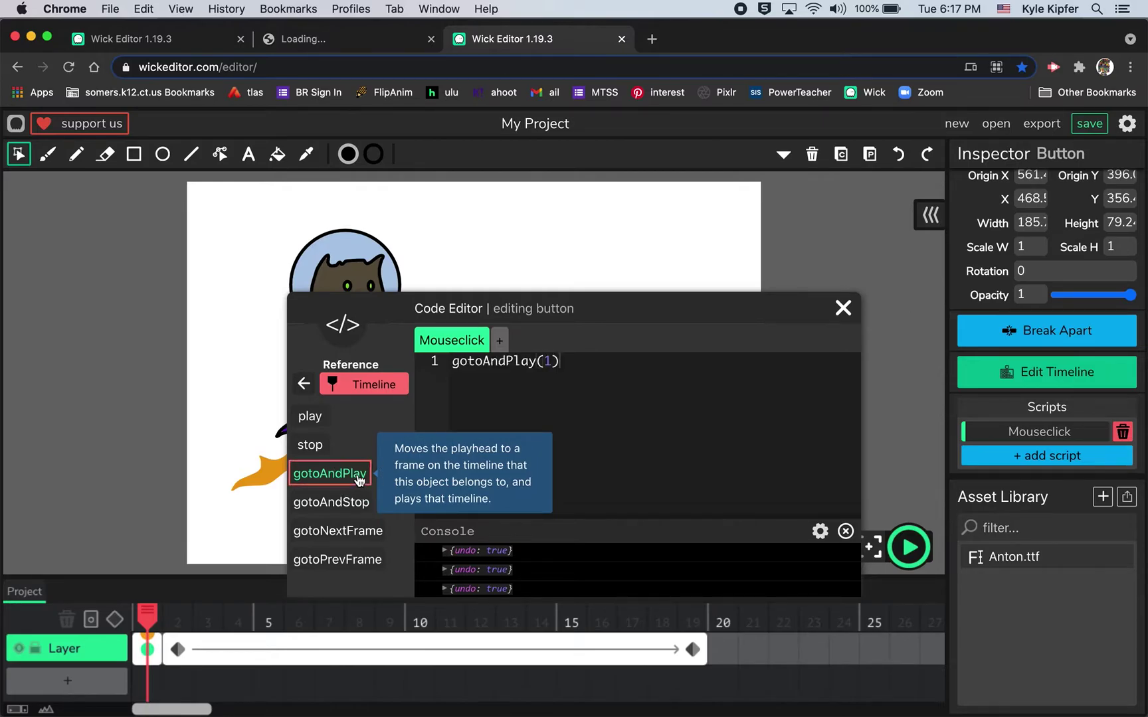
{"action": "left_click", "coordinate": [557, 364]}
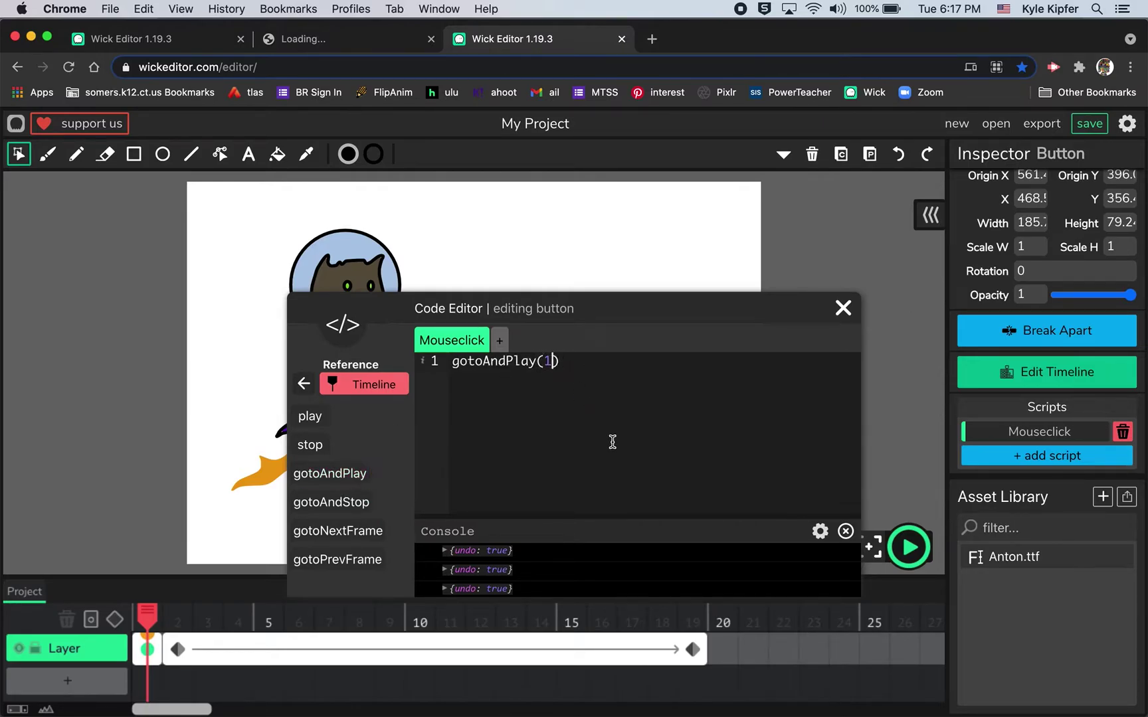
{"action": "key", "text": "BackSpace"}
{"action": "left_click", "coordinate": [843, 308]}
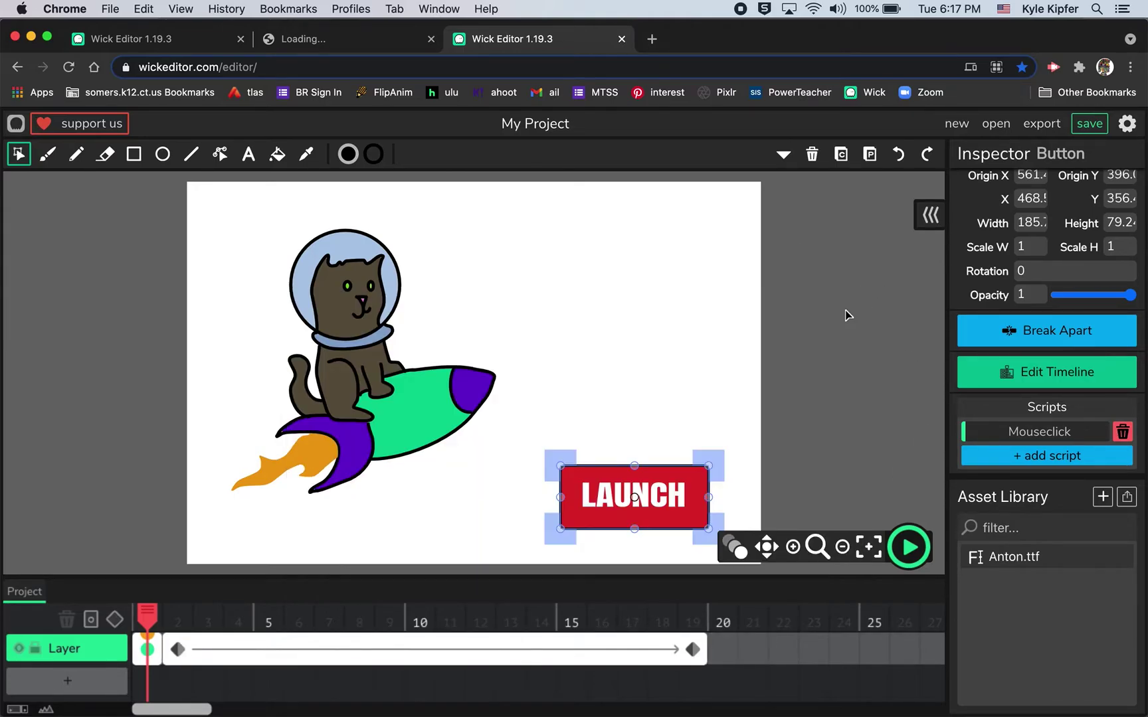
Preview the project, trigger the LAUNCH button several times to test its script, and end the preview
{"action": "left_click", "coordinate": [910, 549]}
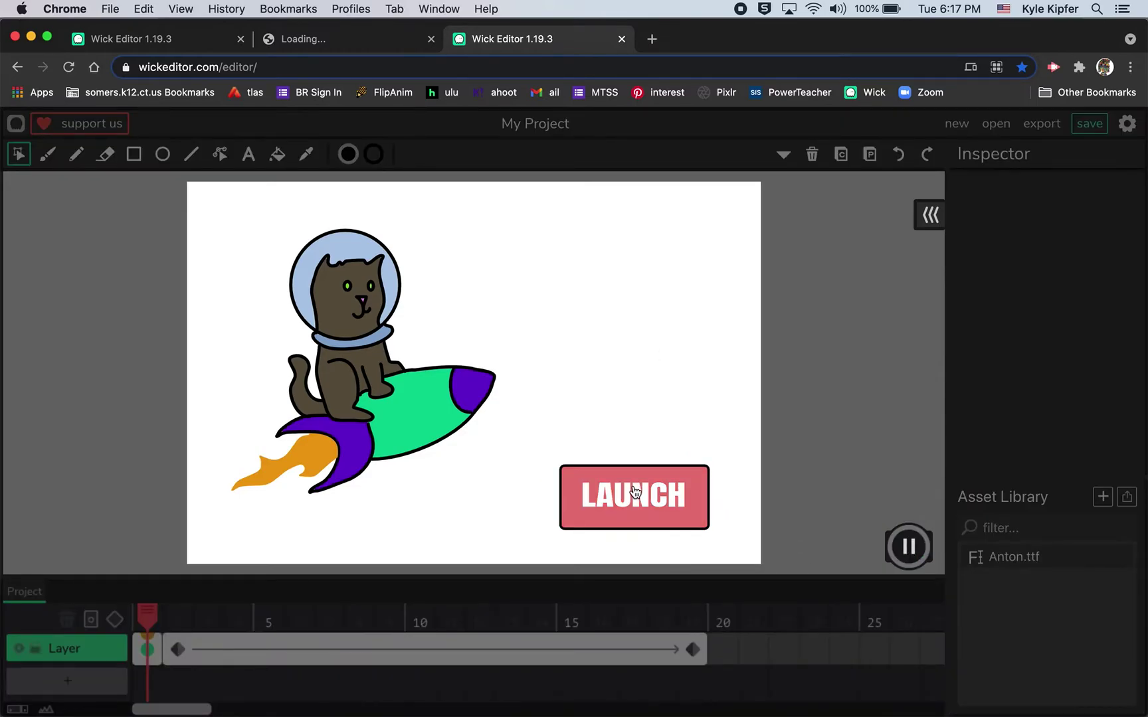
{"action": "left_click", "coordinate": [655, 522]}
{"action": "left_click", "coordinate": [649, 519]}
{"action": "left_click", "coordinate": [655, 494]}
{"action": "left_click", "coordinate": [655, 495]}
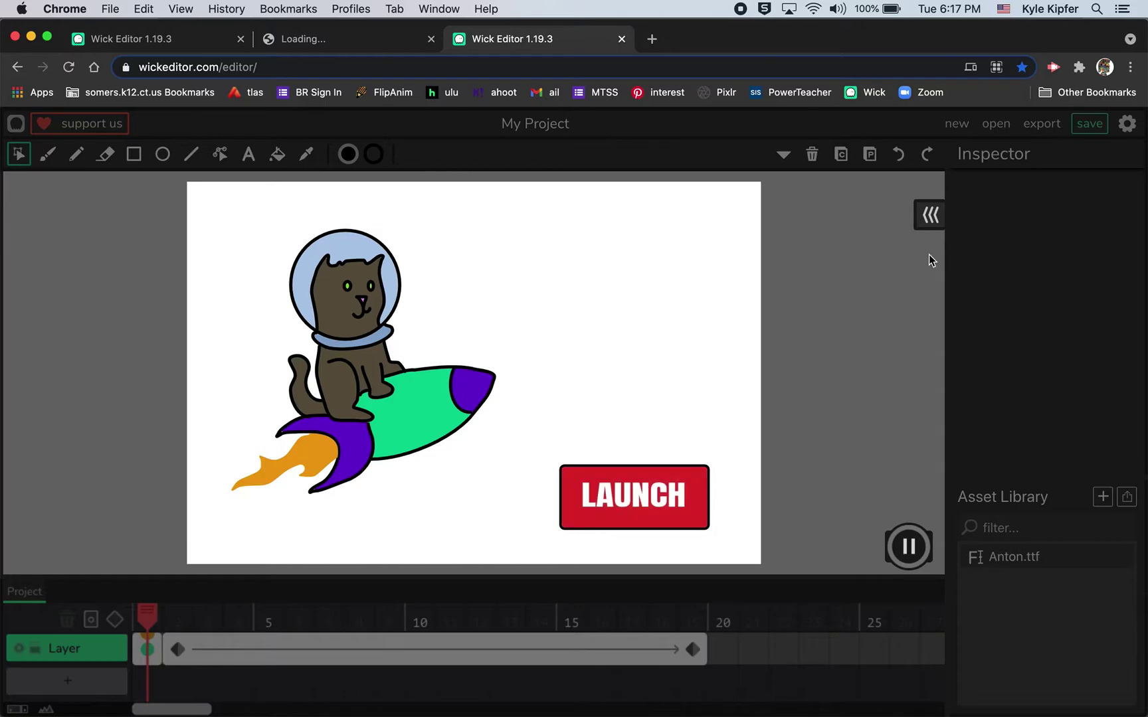
{"action": "left_click", "coordinate": [906, 546]}
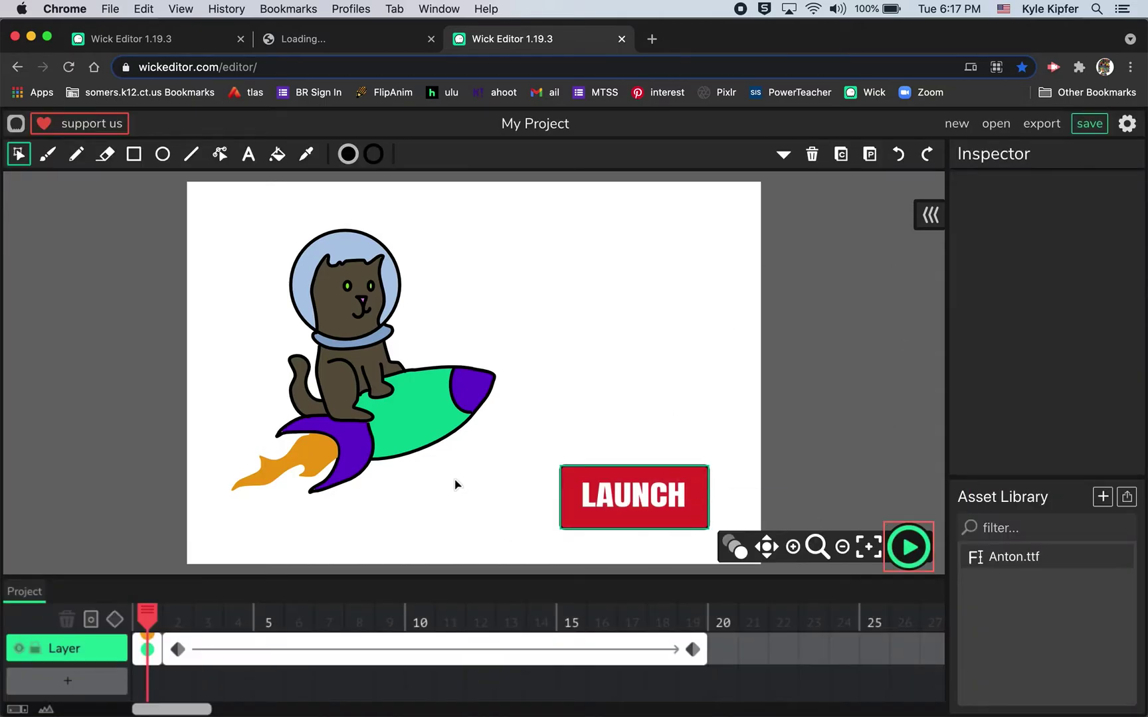
Reopen the LAUNCH button's Mouseclick script to review its gotoAndPlay command, and close the code editor
{"action": "left_click", "coordinate": [650, 498]}
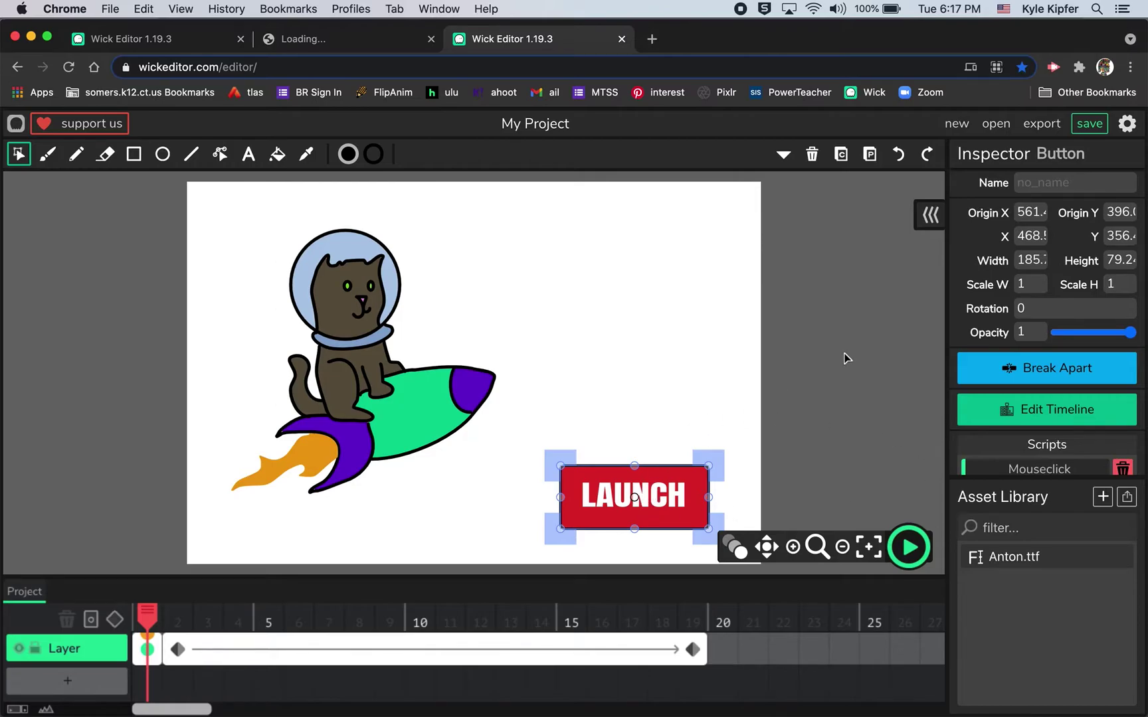
{"action": "scroll", "coordinate": [1006, 373], "scroll_direction": "down", "scroll_amount": 1}
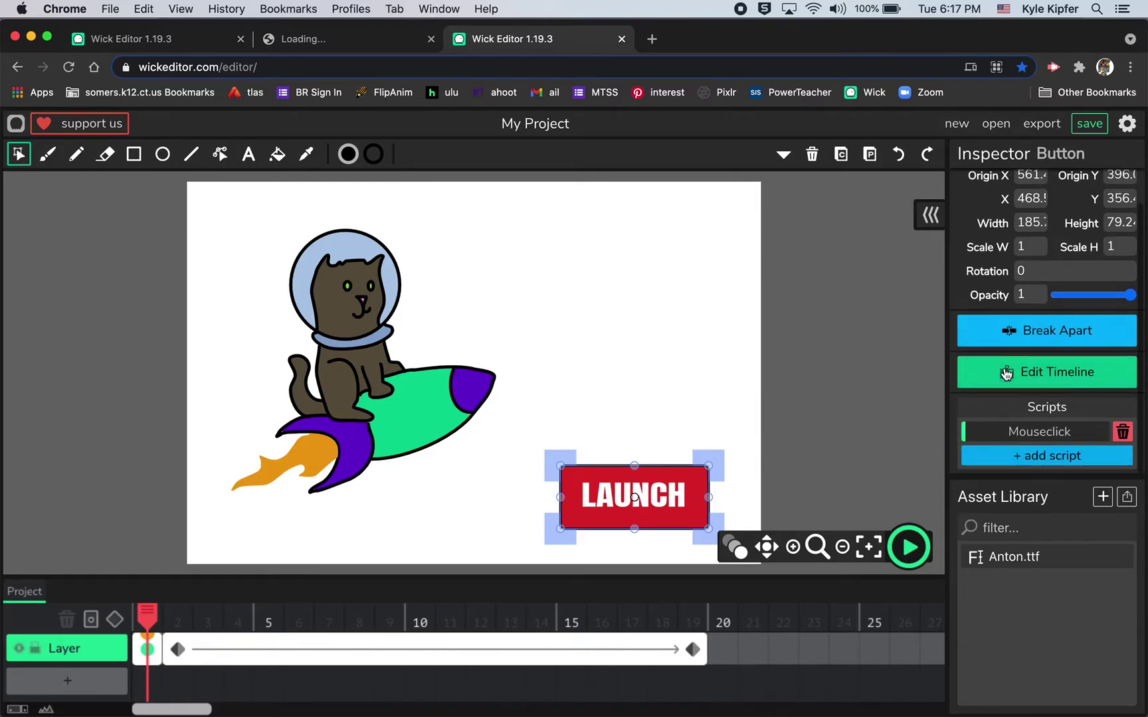
{"action": "left_click", "coordinate": [1040, 433]}
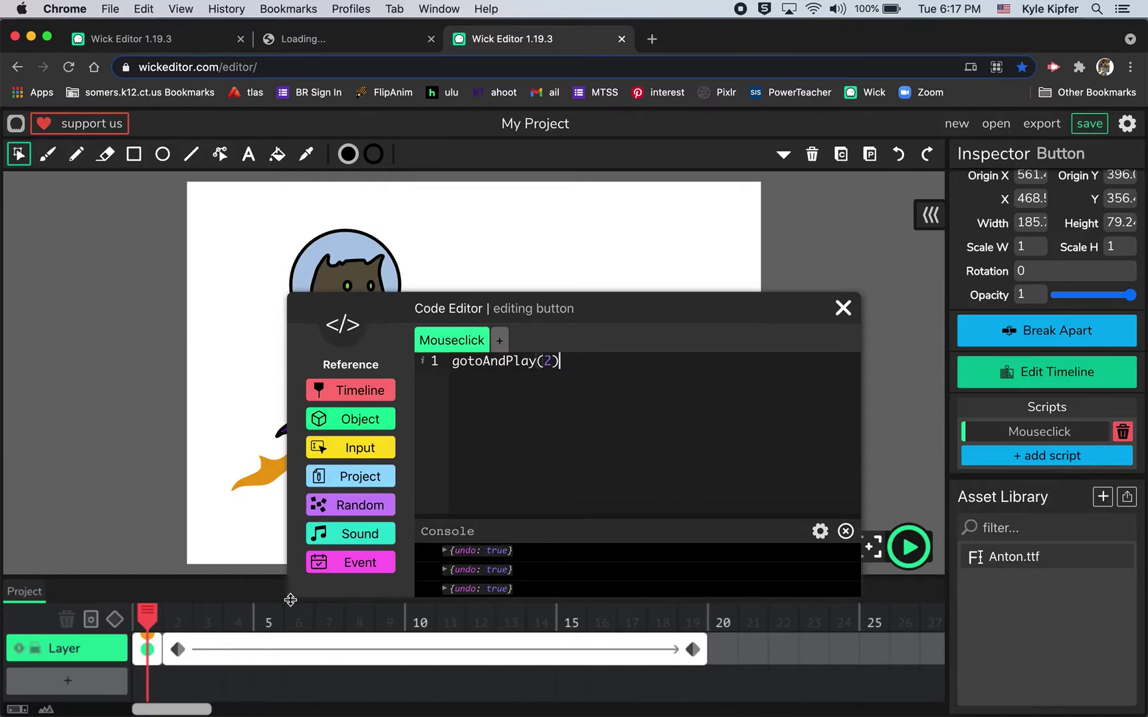
{"action": "left_click", "coordinate": [843, 308]}
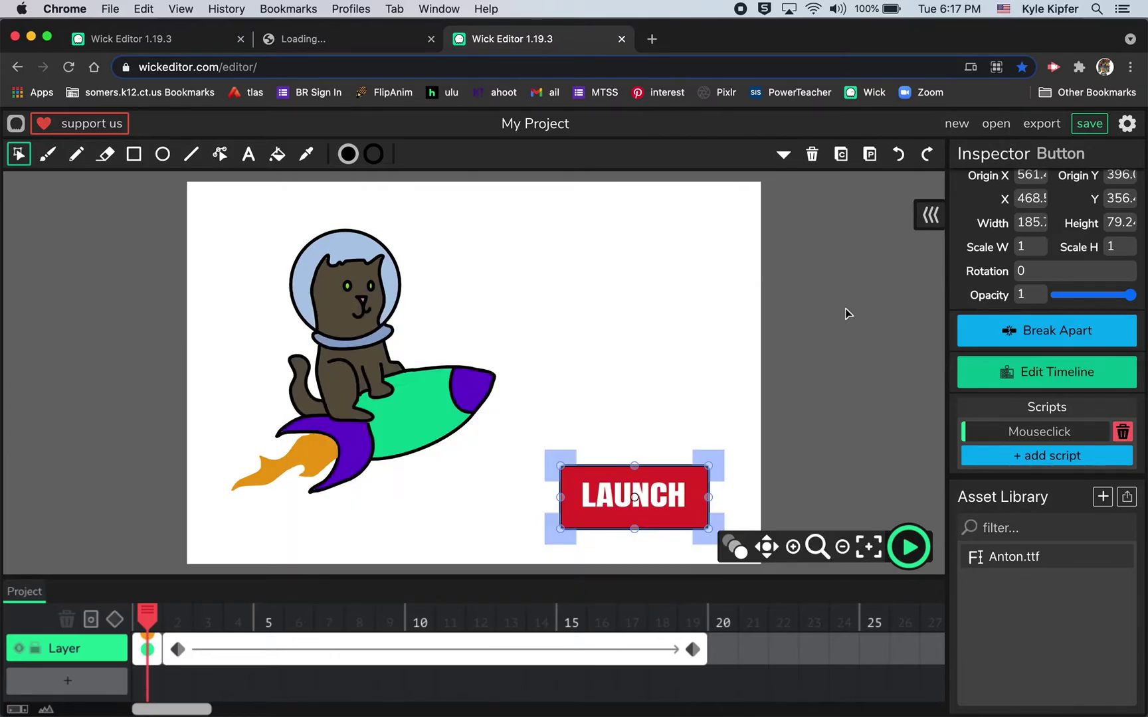
Inspect the green rocket body on frame 1 and the tween at position 2, and return to frame 1 with that frame selected
{"action": "left_click", "coordinate": [428, 487]}
{"action": "left_click", "coordinate": [399, 433]}
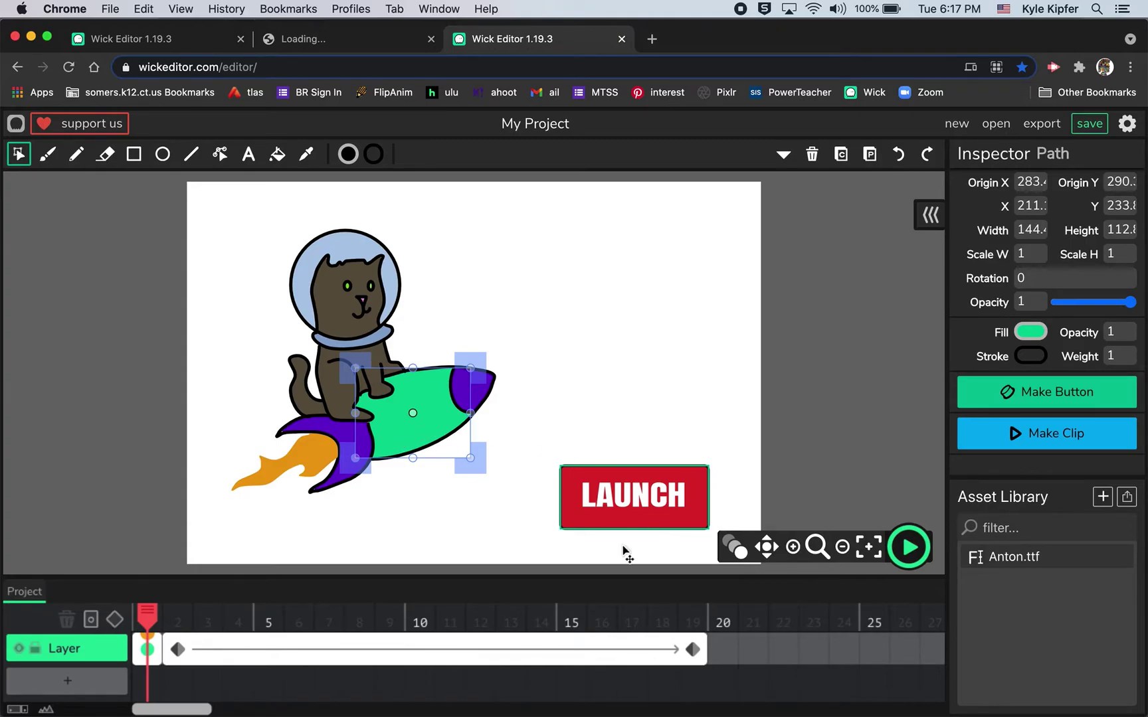
{"action": "left_click", "coordinate": [178, 650]}
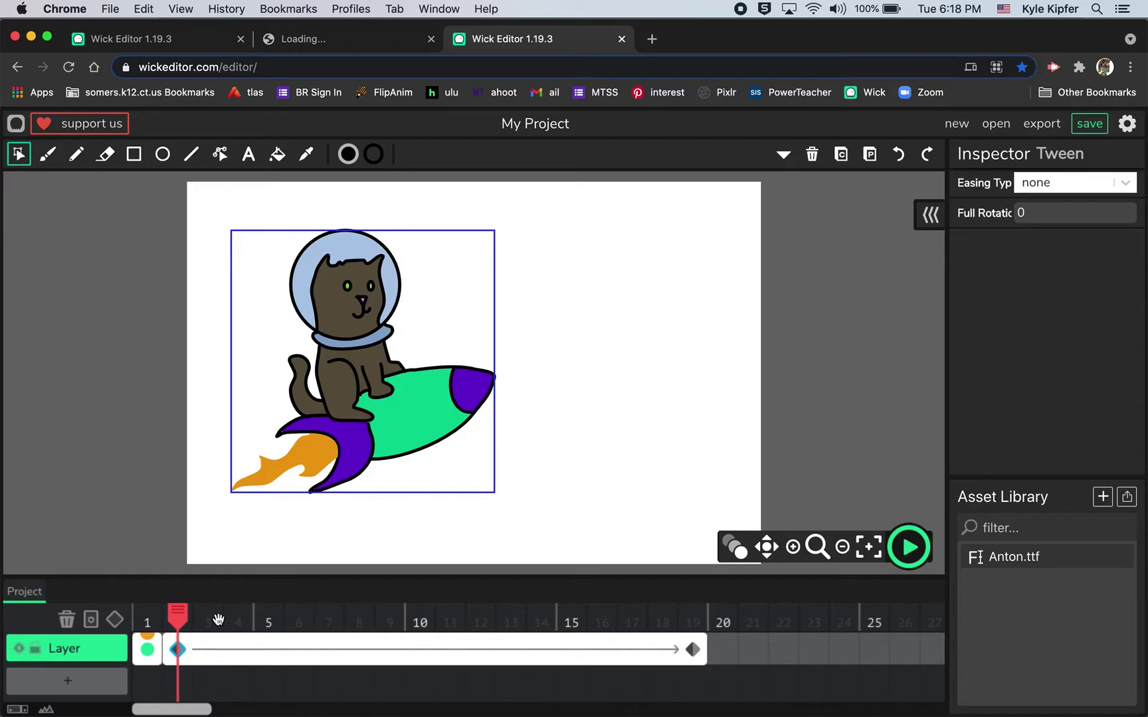
{"action": "left_click_drag", "start_coordinate": [175, 617], "coordinate": [145, 603]}
{"action": "left_click", "coordinate": [146, 651]}
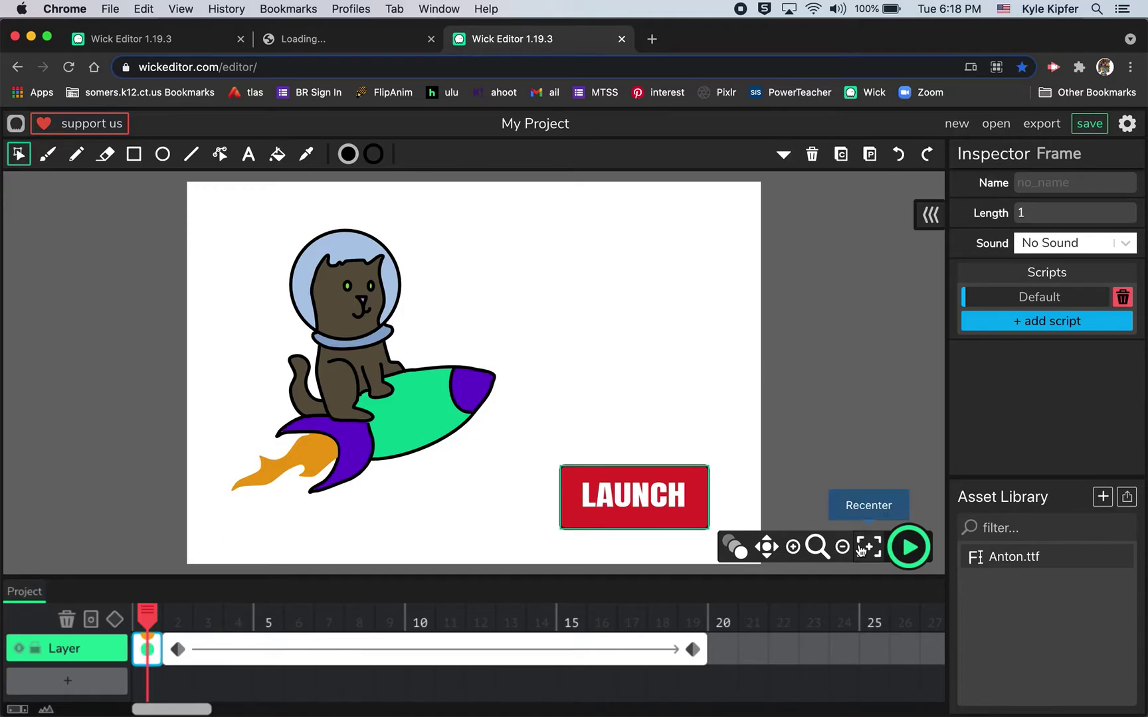
Preview the project from frame 1 twice, launching the rocket with the LAUNCH button, and end each preview
{"action": "left_click", "coordinate": [909, 547]}
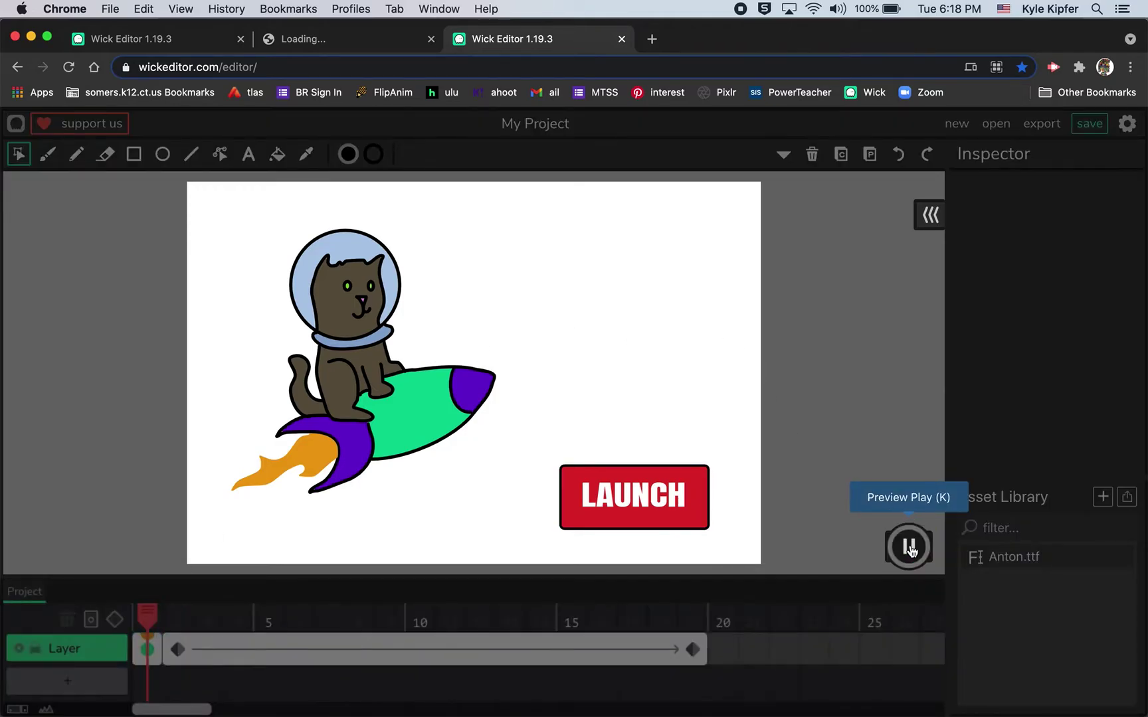
{"action": "left_click", "coordinate": [605, 486]}
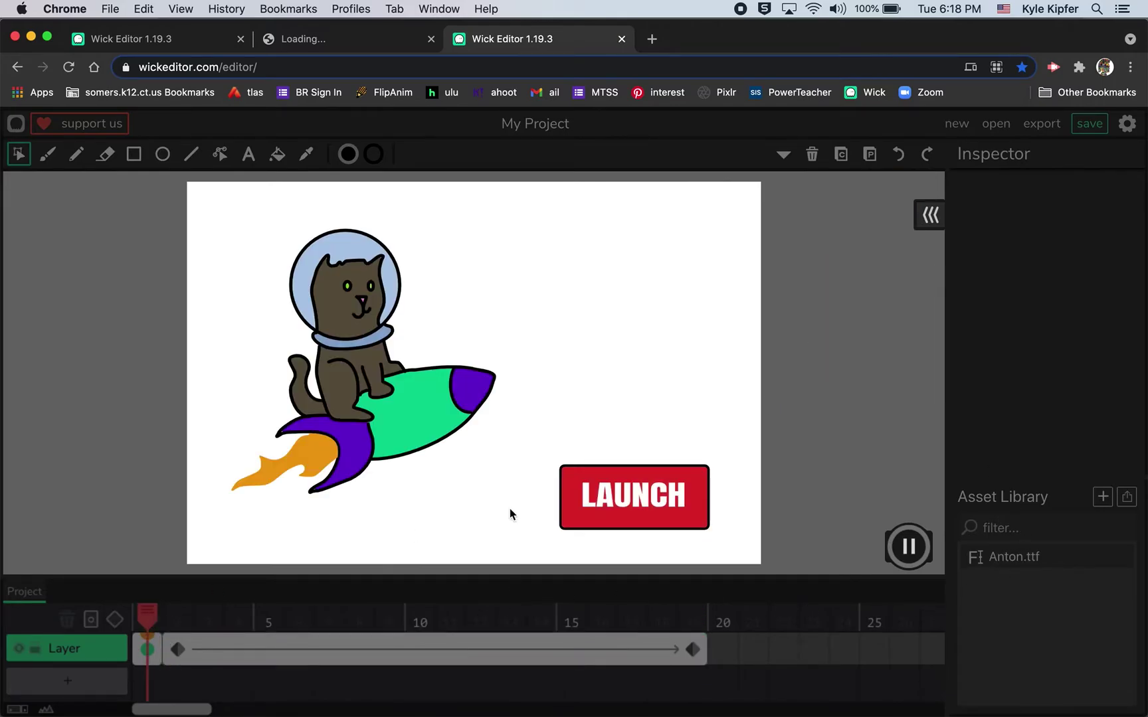
{"action": "left_click", "coordinate": [639, 503]}
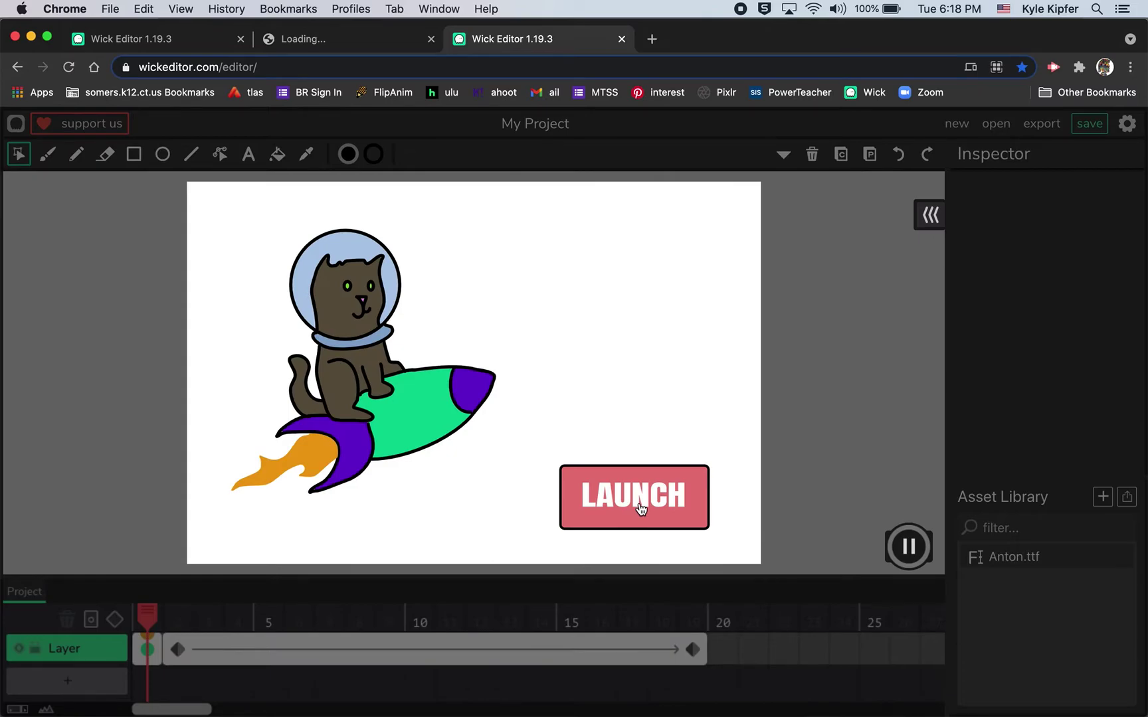
{"action": "left_click", "coordinate": [640, 507]}
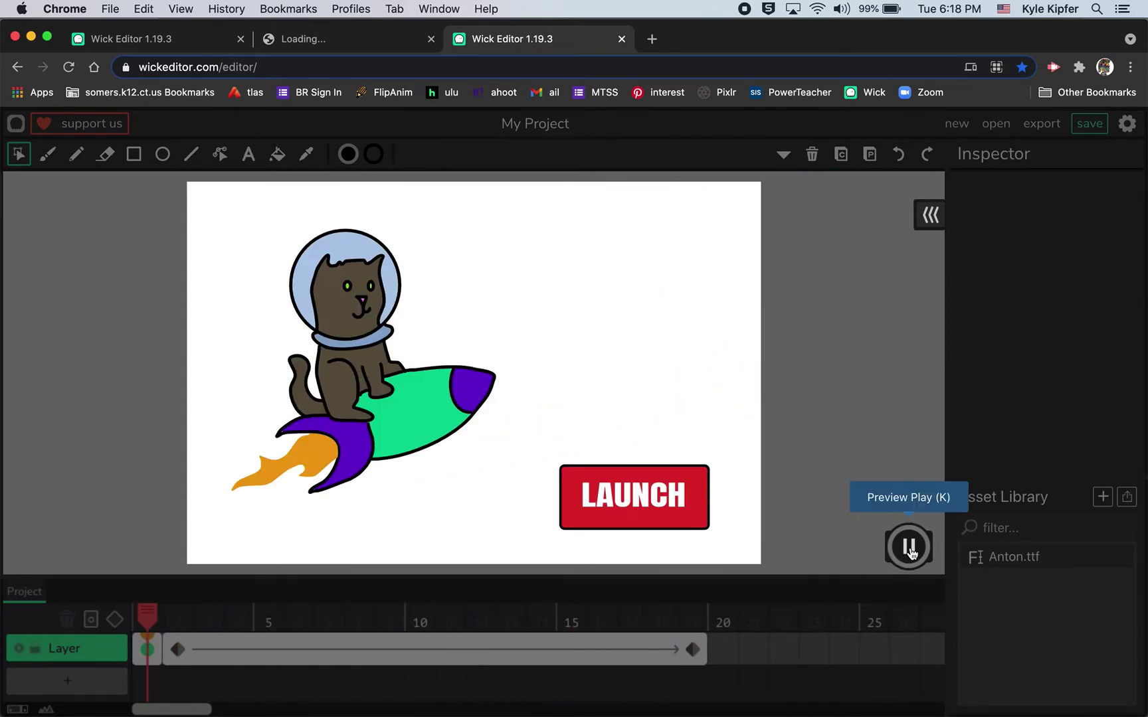
{"action": "left_click", "coordinate": [909, 548]}
{"action": "mouse_move", "coordinate": [152, 619]}
{"action": "left_mouse_down"}
{"action": "mouse_move", "coordinate": [174, 616]}
{"action": "mouse_move", "coordinate": [132, 611]}
{"action": "left_mouse_up"}
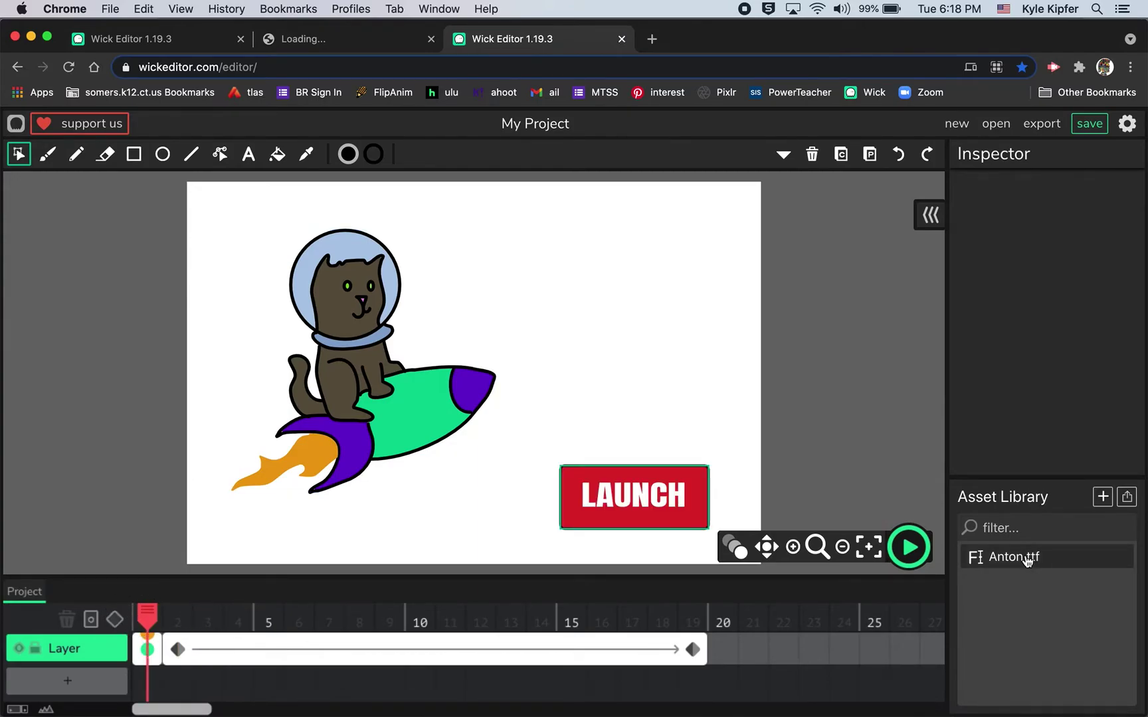
{"action": "left_click", "coordinate": [908, 547]}
{"action": "left_click", "coordinate": [618, 512]}
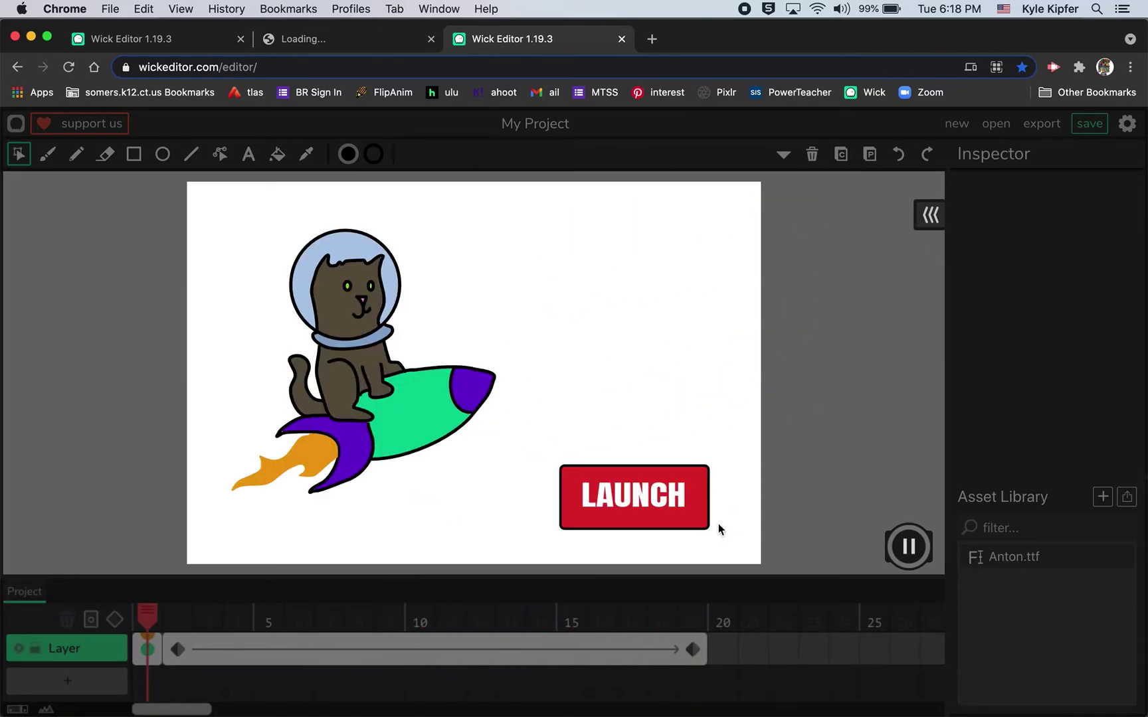
{"action": "left_click", "coordinate": [911, 546]}
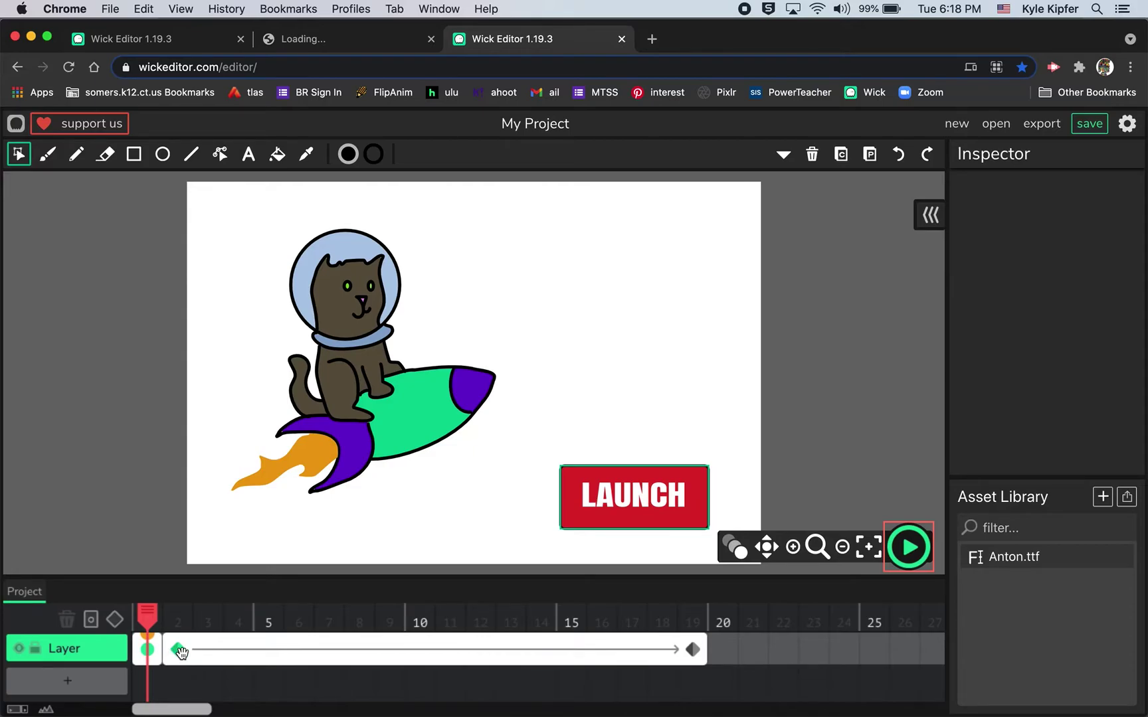
Open the cat rocket clip at timeline position 2 for editing, add a blank frame 2 inside it, and return to its frame 1
{"action": "left_click", "coordinate": [413, 425]}
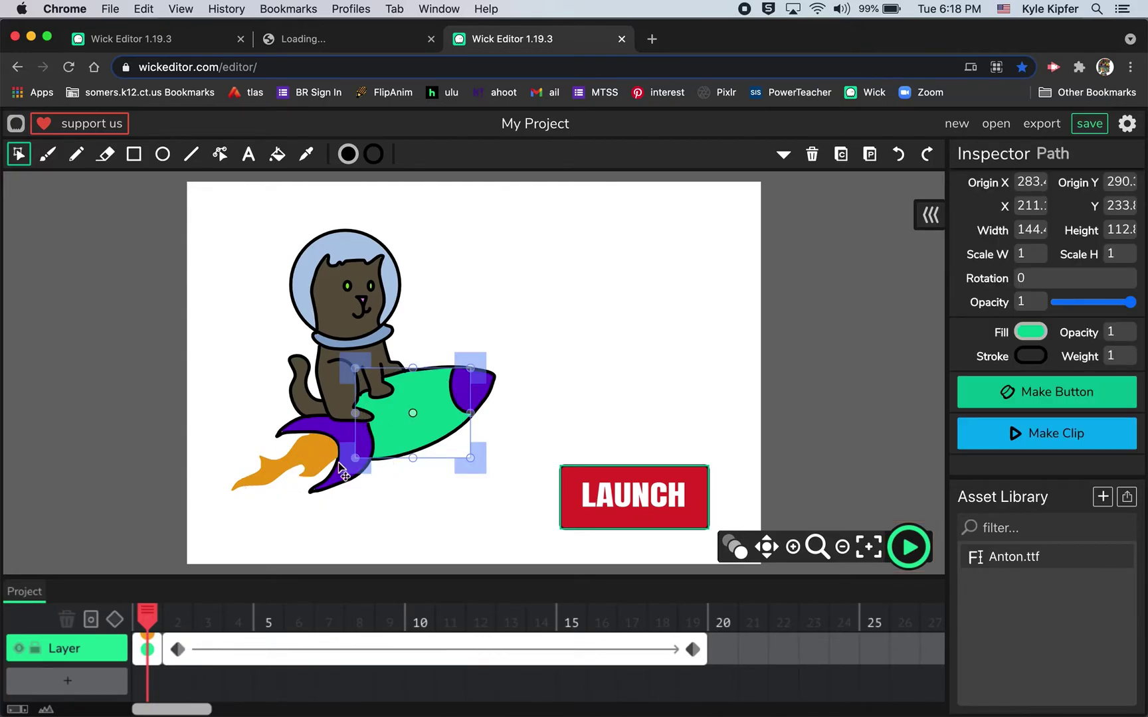
{"action": "left_click", "coordinate": [176, 649]}
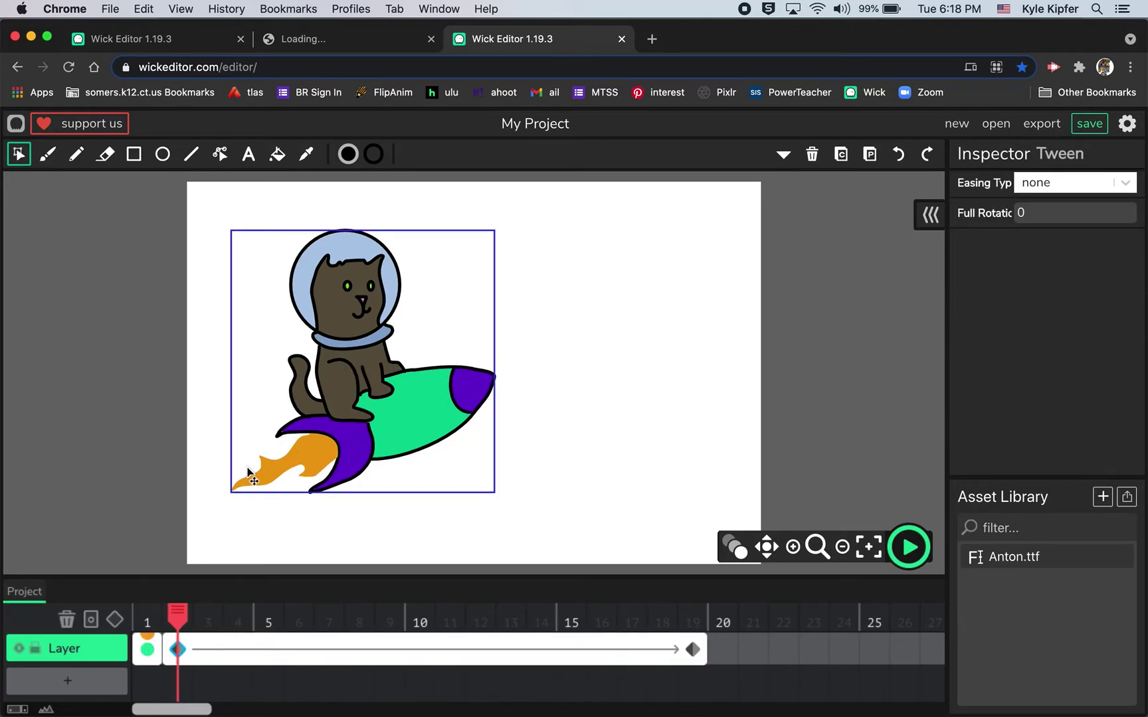
{"action": "double_click", "coordinate": [340, 452]}
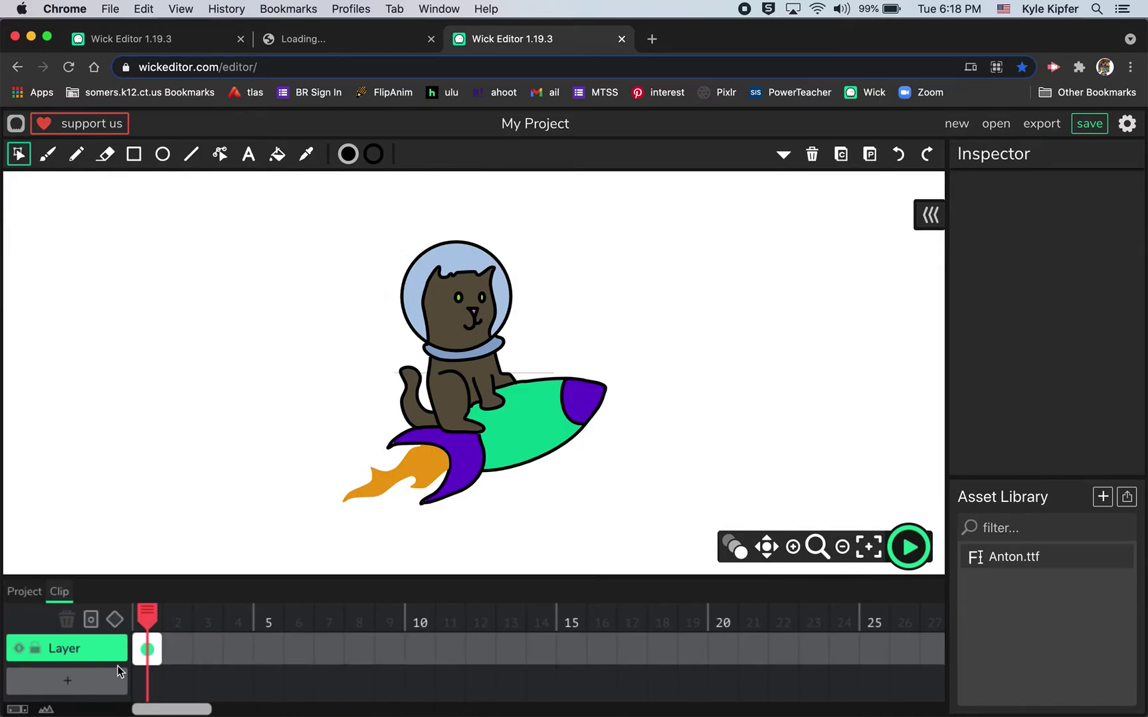
{"action": "left_click", "coordinate": [183, 654]}
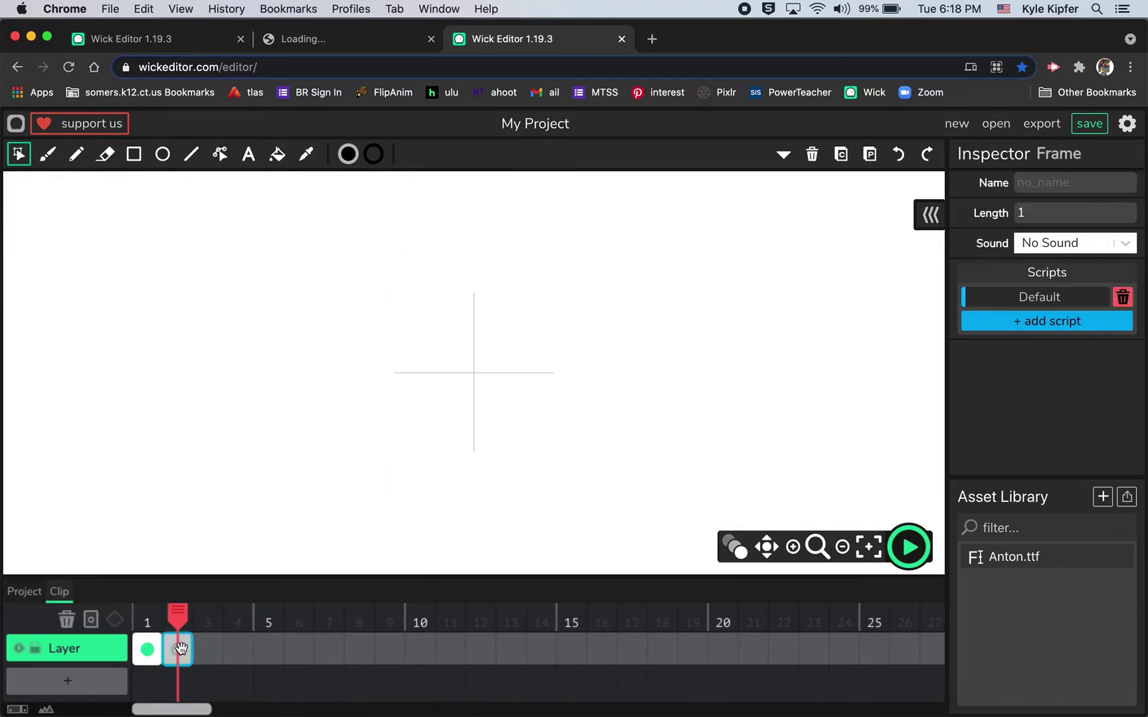
{"action": "left_click", "coordinate": [147, 650]}
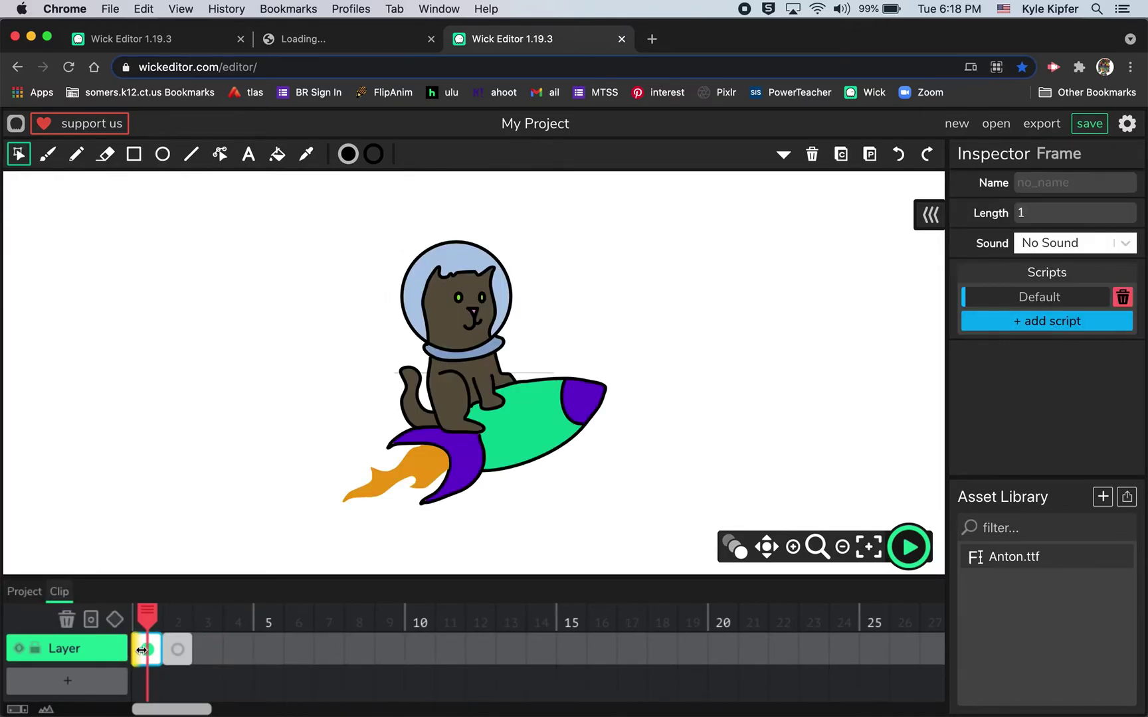
Try to paste a copy of the orange flame into the clip's frame 2, and undo the paste
{"action": "left_click", "coordinate": [420, 471]}
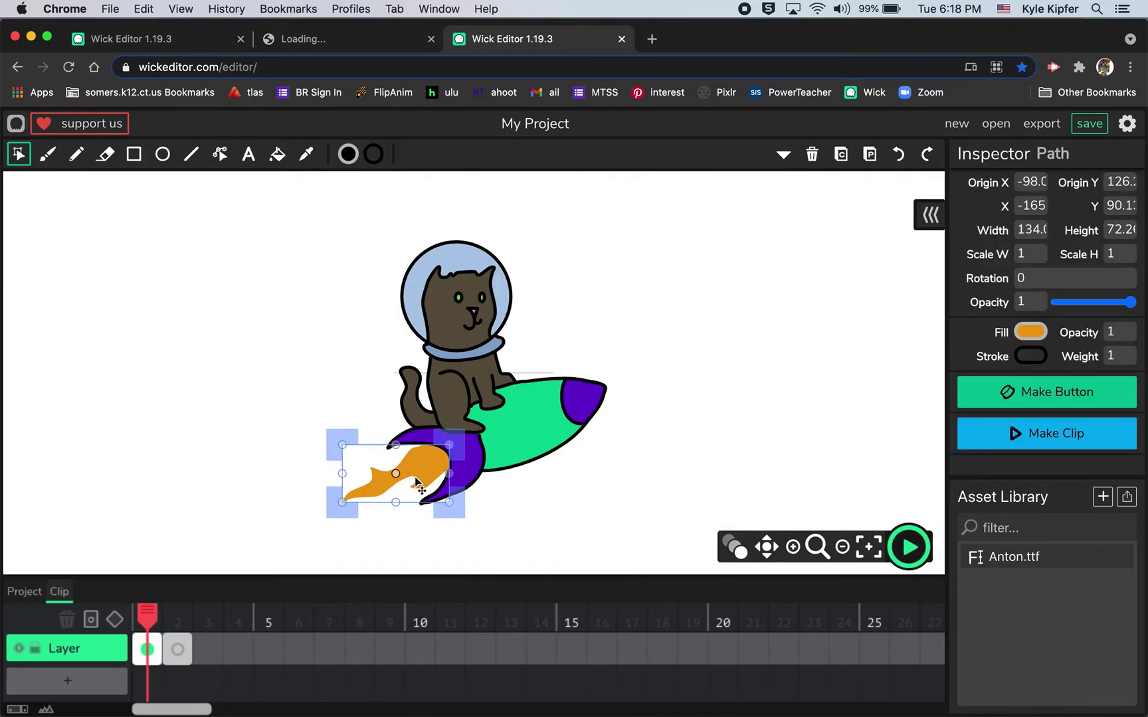
{"action": "left_click", "coordinate": [175, 650]}
{"action": "key", "text": "super+v"}
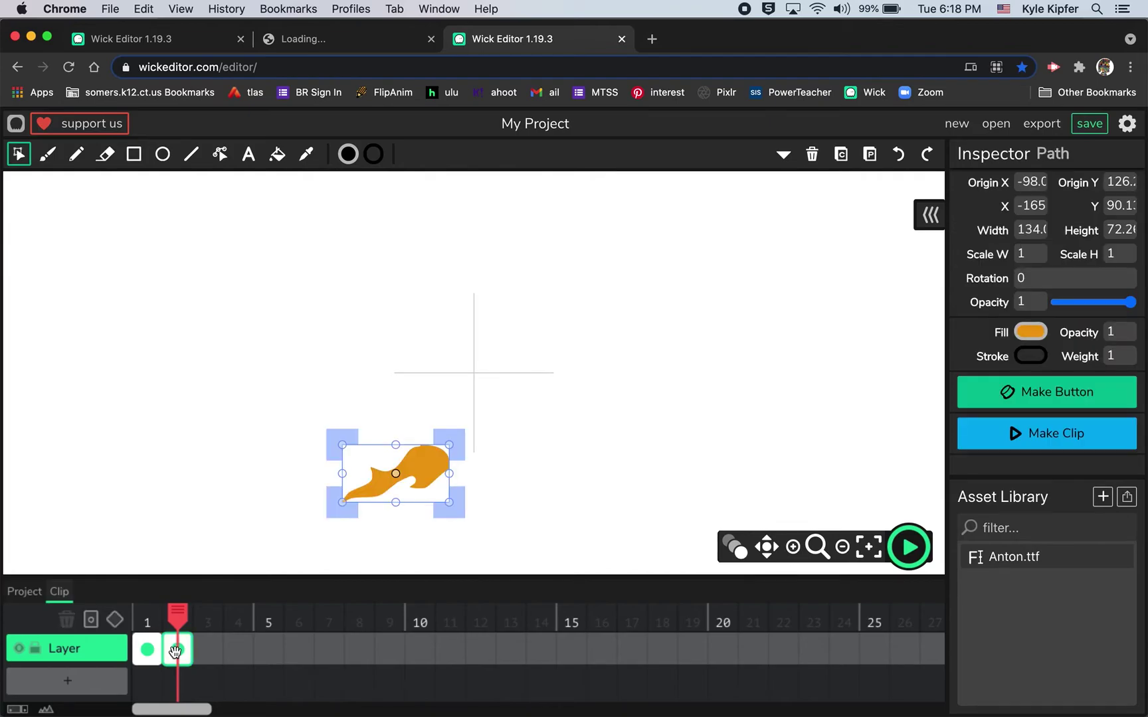
{"action": "key", "text": "super+z"}
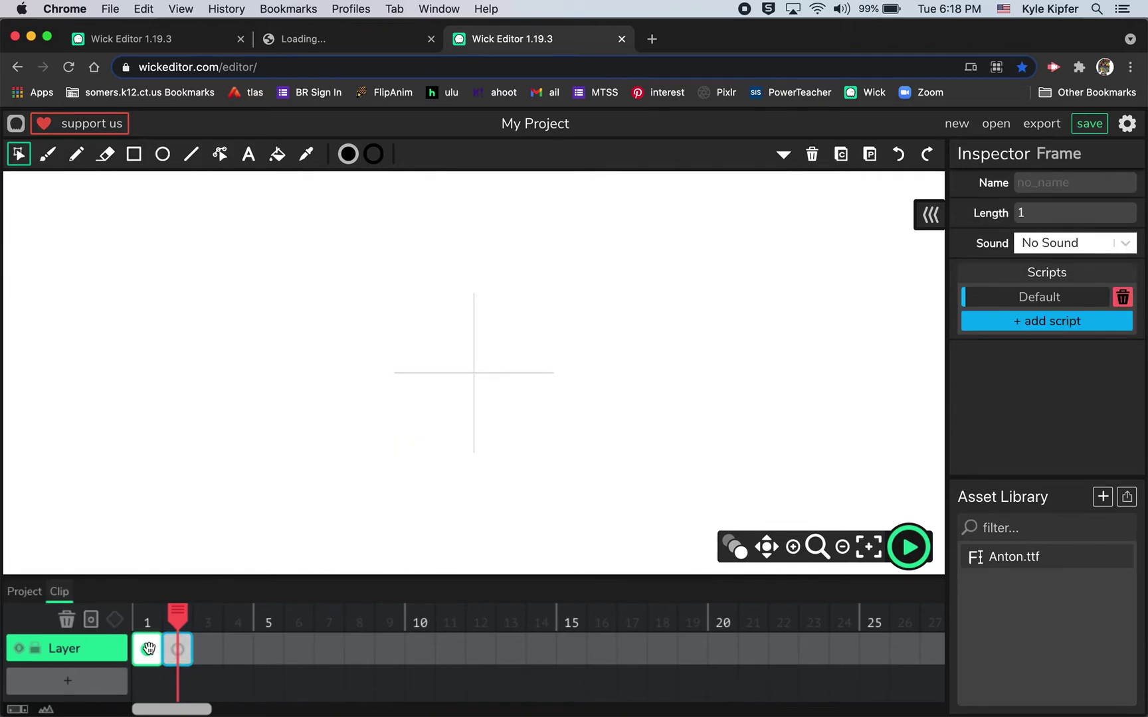
Copy the clip's frame 1 with its full cat rocket artwork into frames 2 and 3
{"action": "left_click", "coordinate": [148, 649]}
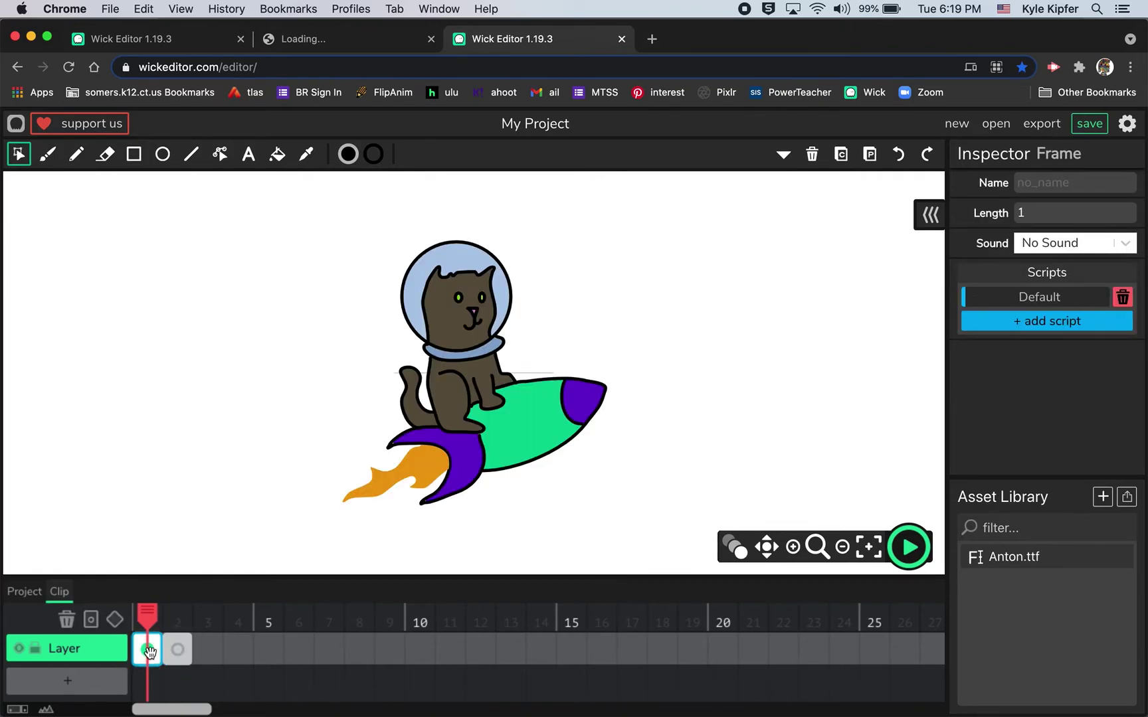
{"action": "left_click", "coordinate": [178, 650]}
{"action": "key", "text": "super+v"}
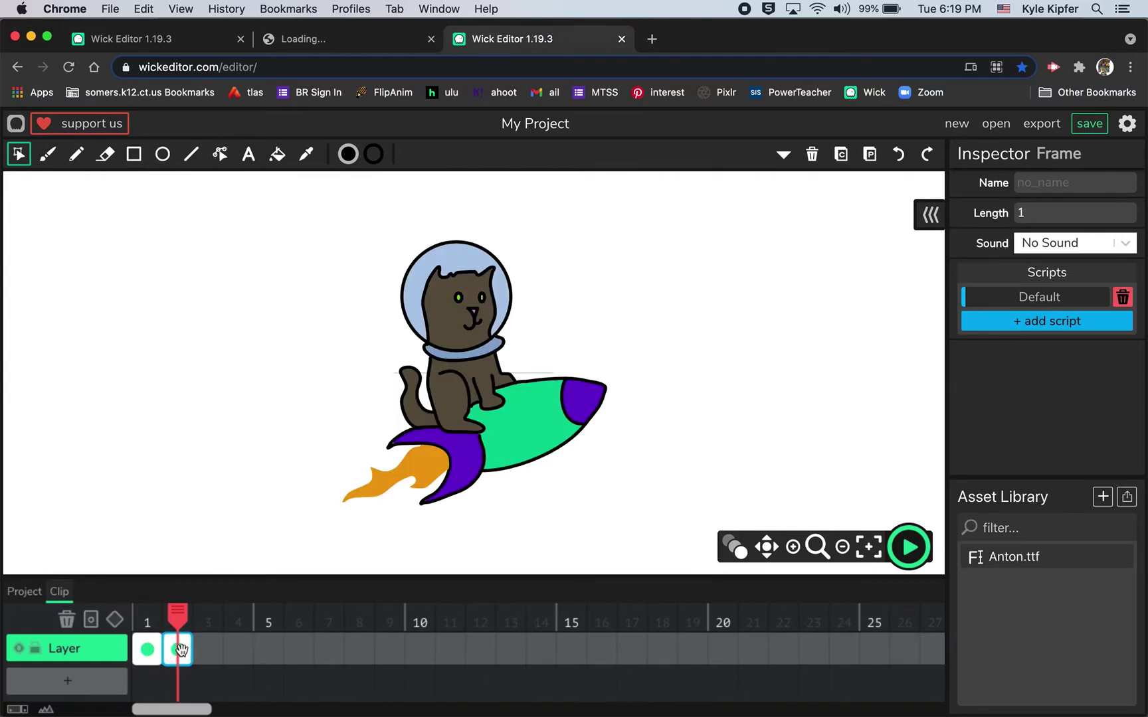
{"action": "left_click", "coordinate": [205, 649]}
{"action": "key", "text": "super+v"}
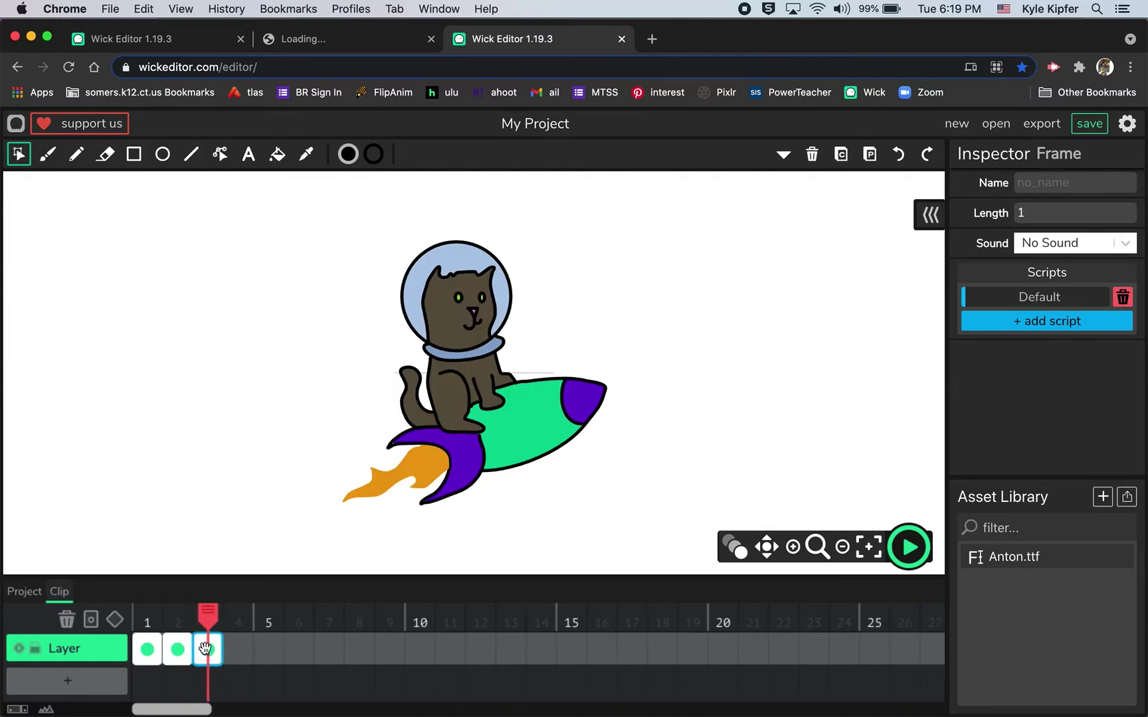
On the clip's frame 1, shrink the orange flame slightly and move it back against the rocket's tail
{"action": "left_click", "coordinate": [146, 649]}
{"action": "left_click", "coordinate": [412, 473]}
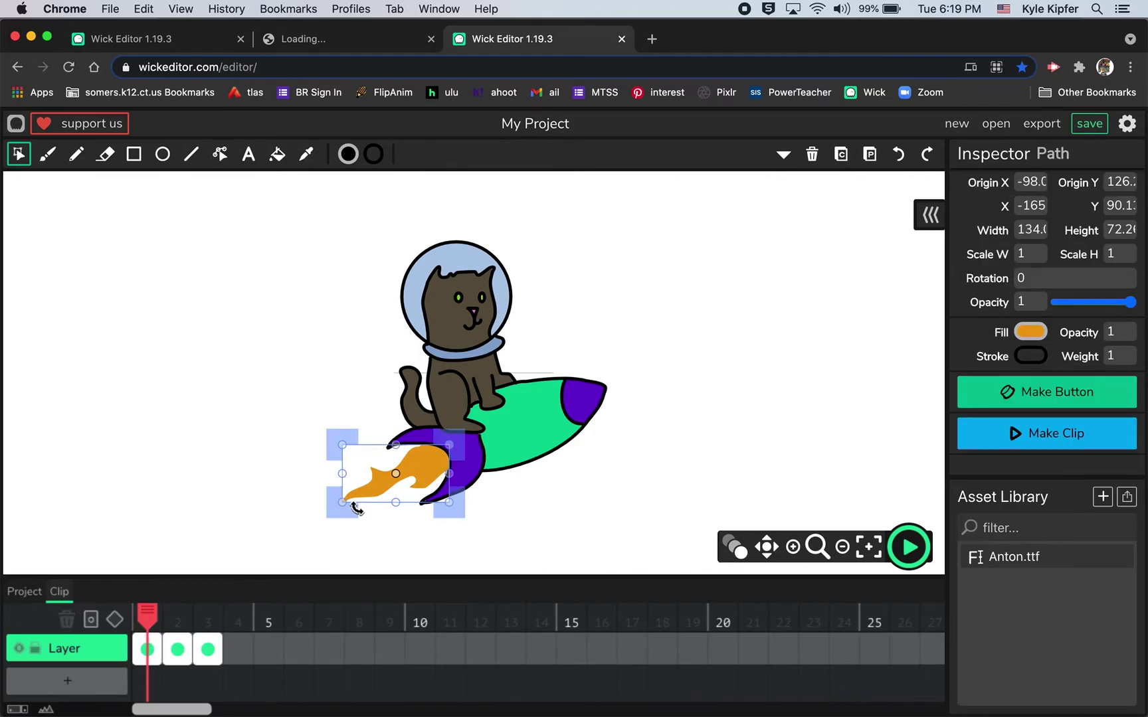
{"action": "left_click_drag", "start_coordinate": [346, 503], "coordinate": [356, 495]}
{"action": "left_click_drag", "start_coordinate": [412, 469], "coordinate": [425, 466]}
On the clip's frame 3, flip the flame vertically, squash it to about 48 high, and rotate it about -28 degrees to follow the rocket
{"action": "left_click", "coordinate": [211, 658]}
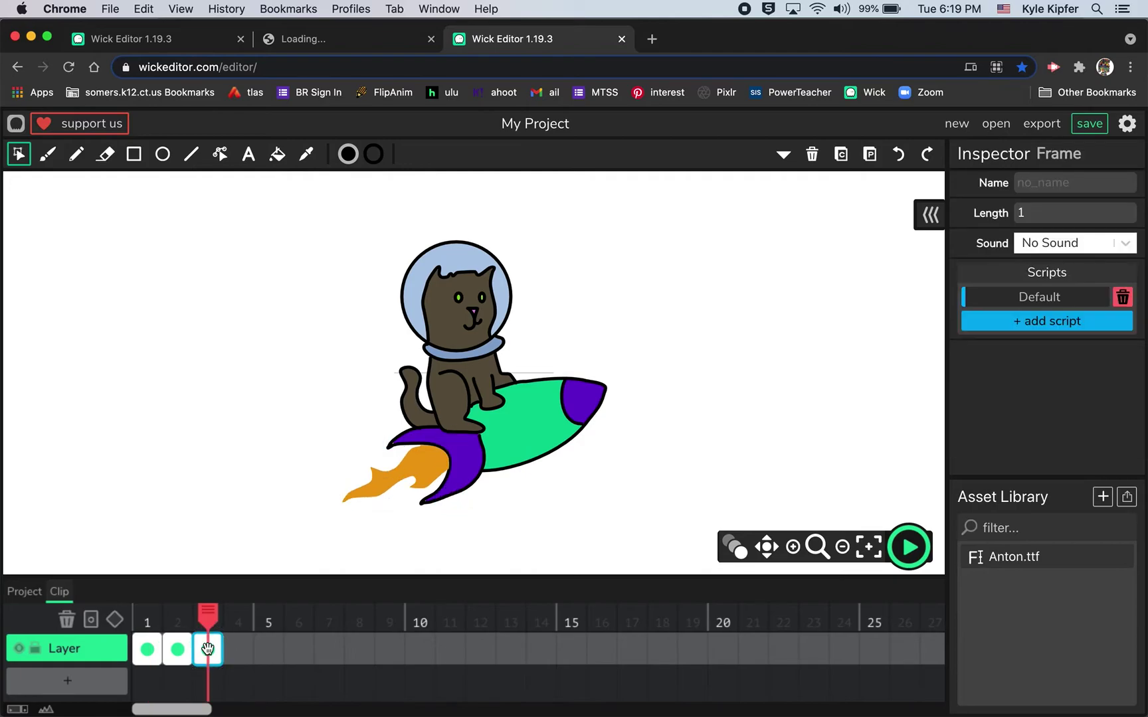
{"action": "left_click", "coordinate": [423, 476]}
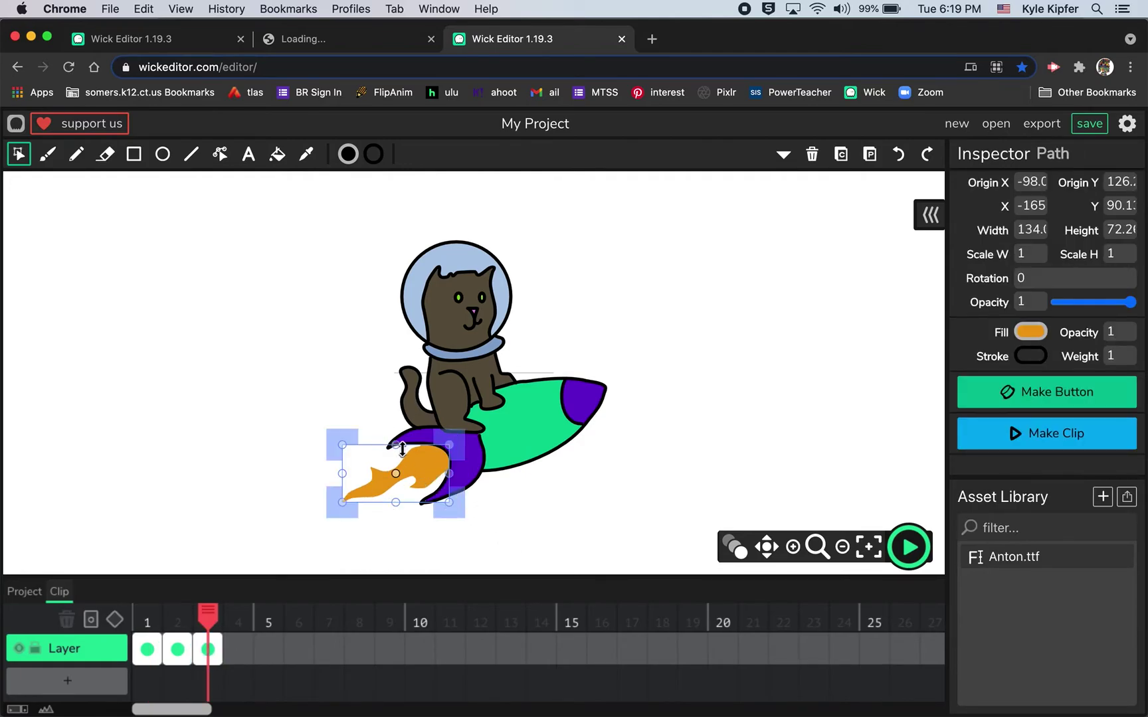
{"action": "left_click_drag", "start_coordinate": [398, 487], "coordinate": [400, 493]}
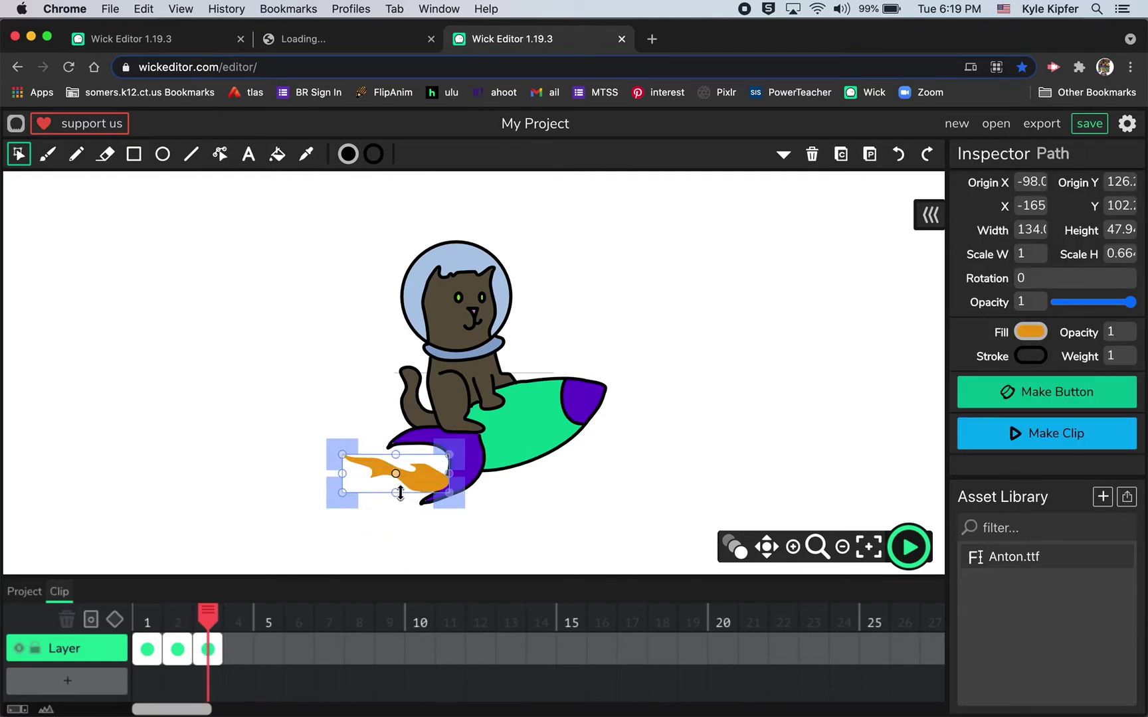
{"action": "left_click_drag", "start_coordinate": [462, 444], "coordinate": [436, 429]}
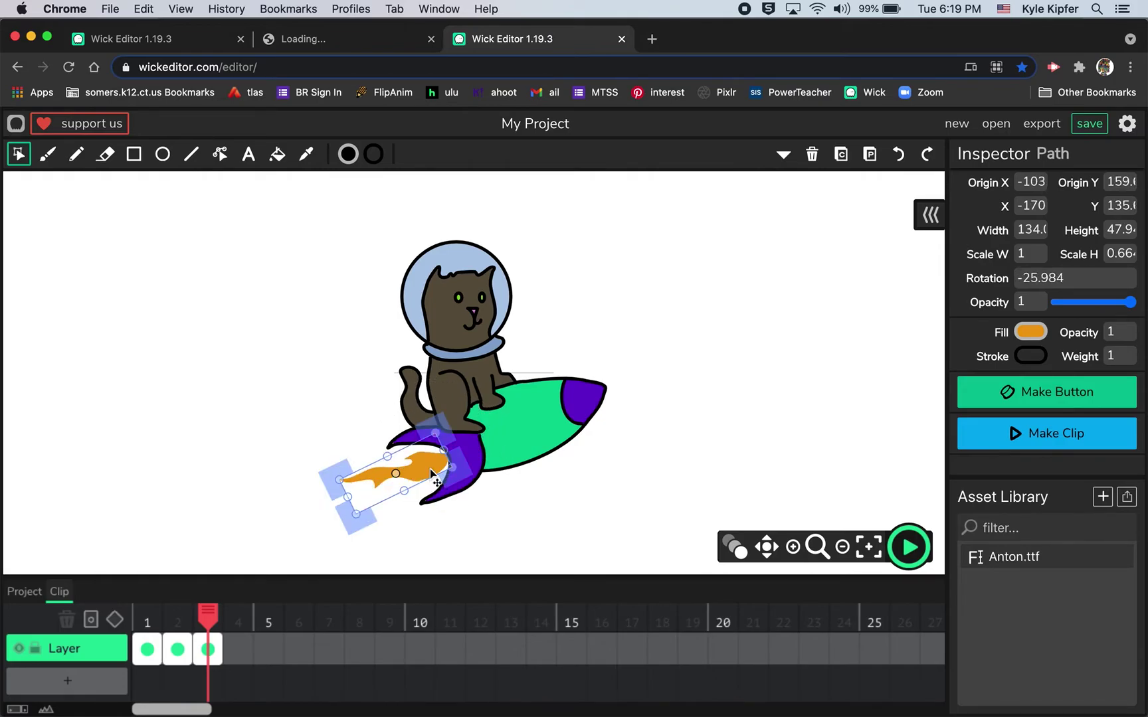
{"action": "left_click_drag", "start_coordinate": [466, 472], "coordinate": [467, 471]}
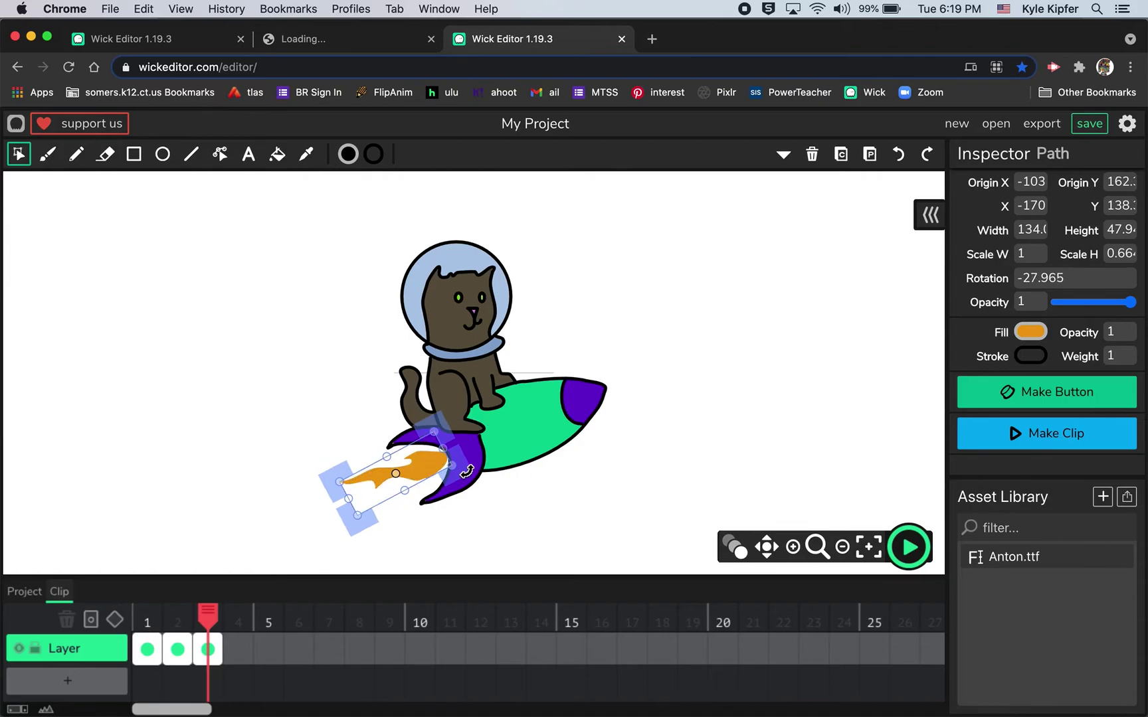
{"action": "left_click", "coordinate": [253, 528]}
Return to frame 1 of the main project timeline and preview the rocket's launch with the LAUNCH button, ending the preview
{"action": "left_click_drag", "start_coordinate": [210, 615], "coordinate": [135, 593]}
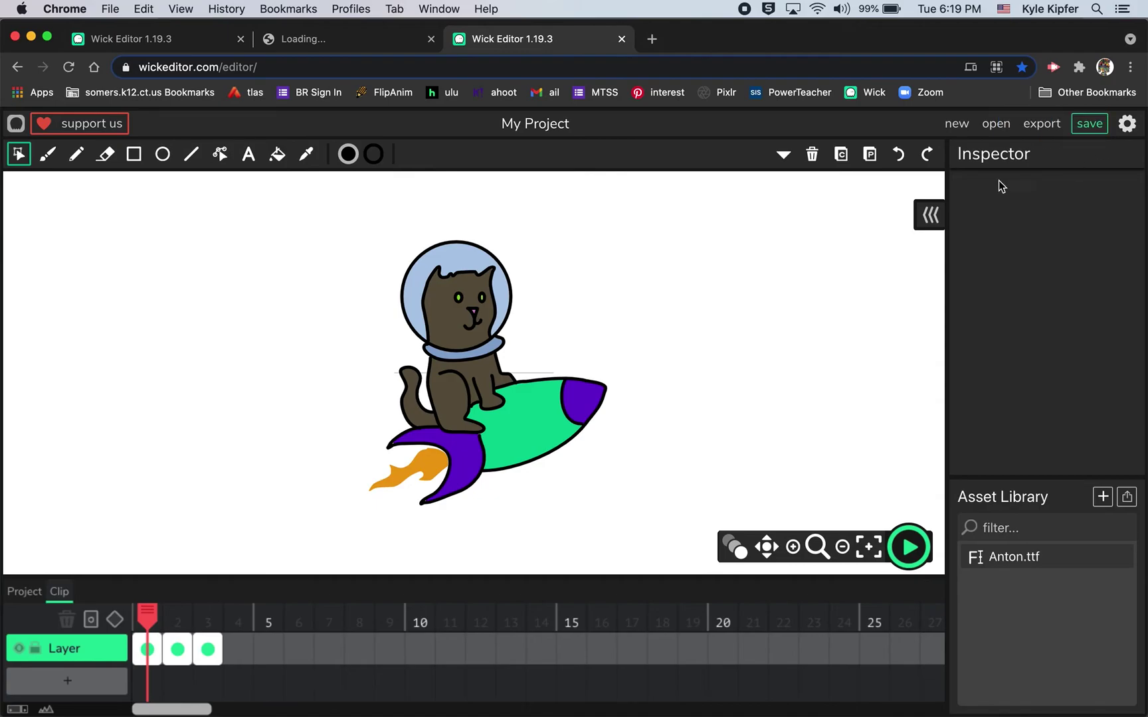
{"action": "left_click", "coordinate": [32, 593]}
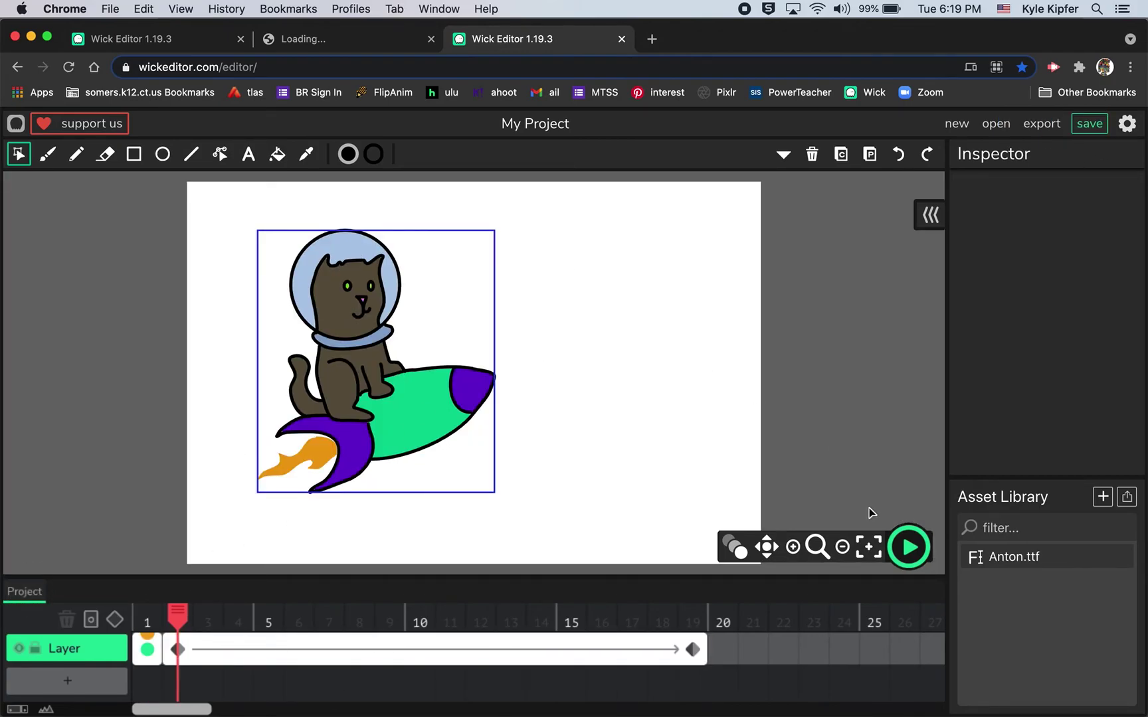
{"action": "left_click_drag", "start_coordinate": [178, 615], "coordinate": [133, 617]}
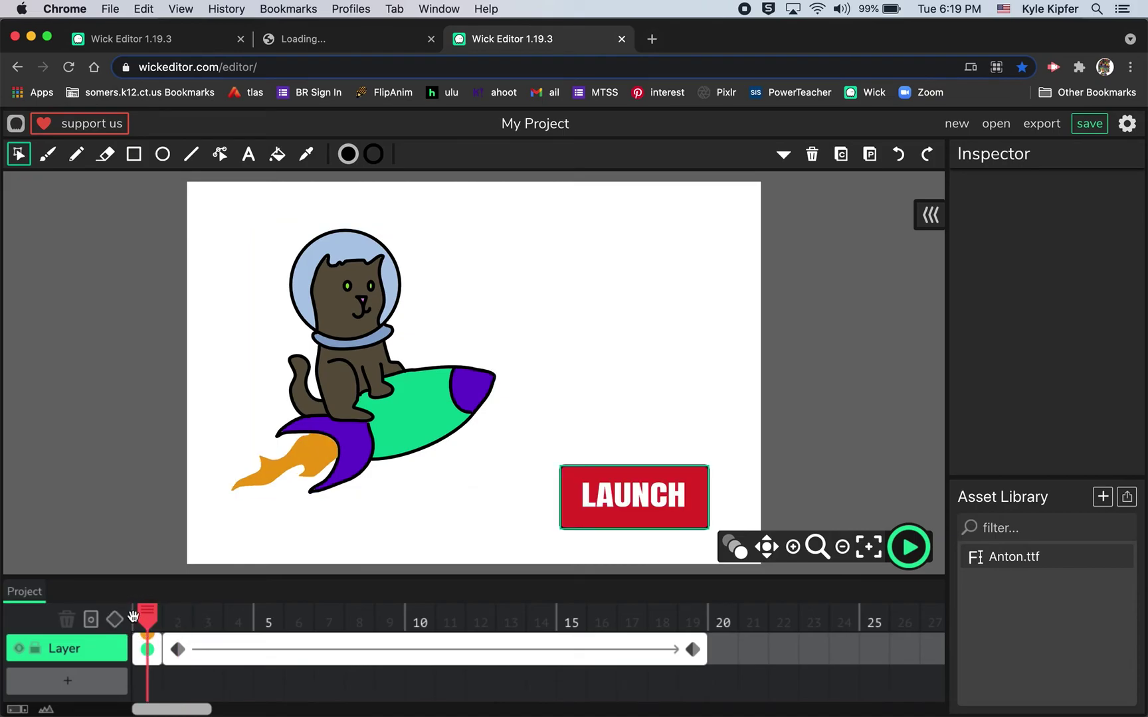
{"action": "left_click", "coordinate": [909, 547]}
{"action": "left_click", "coordinate": [634, 518]}
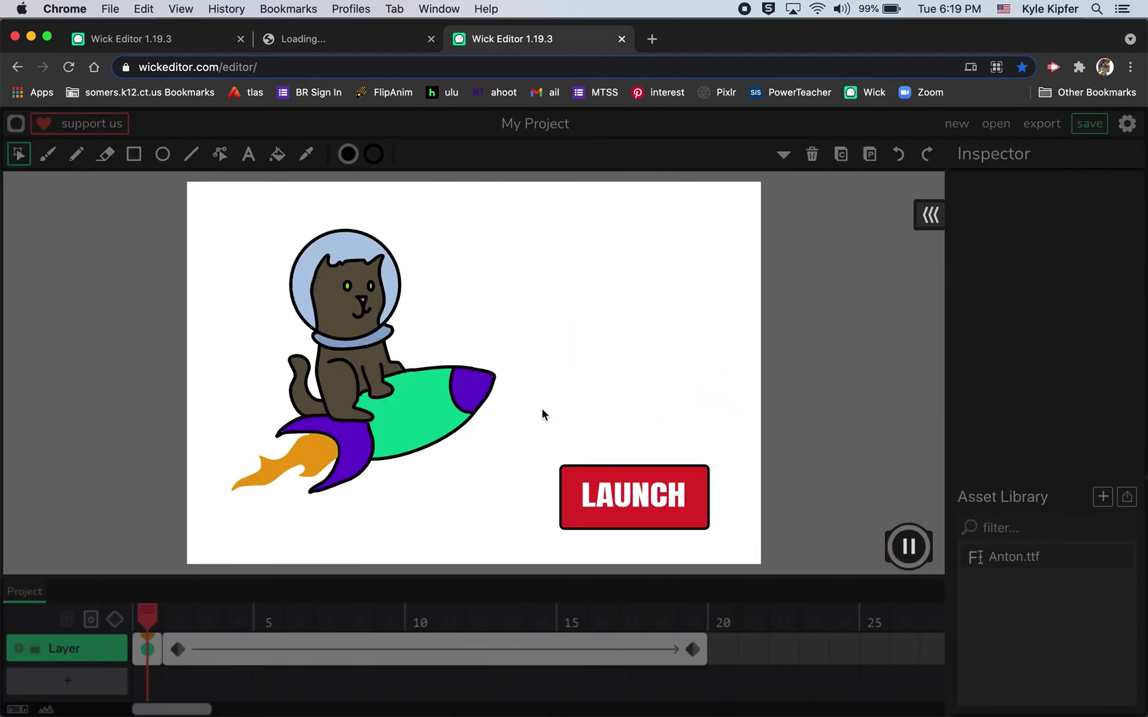
{"action": "left_click", "coordinate": [645, 520]}
{"action": "left_click", "coordinate": [908, 546]}
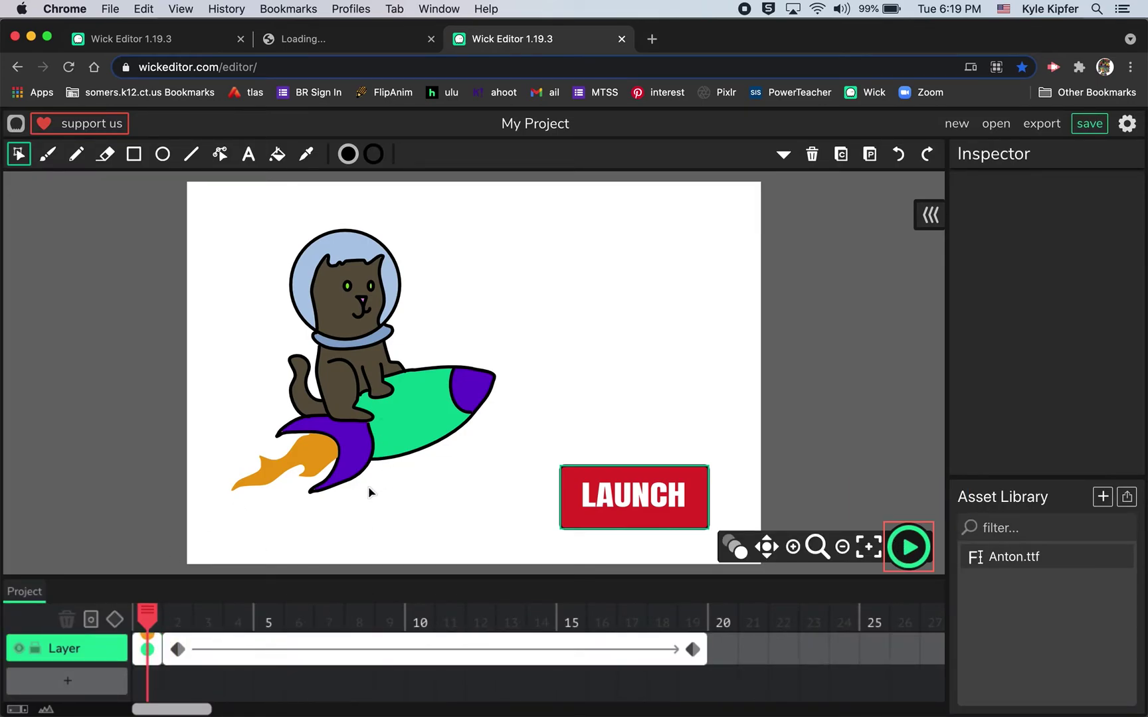
Delete the orange flame from the waiting rocket on frame 1 of the main timeline
{"action": "left_click", "coordinate": [317, 462]}
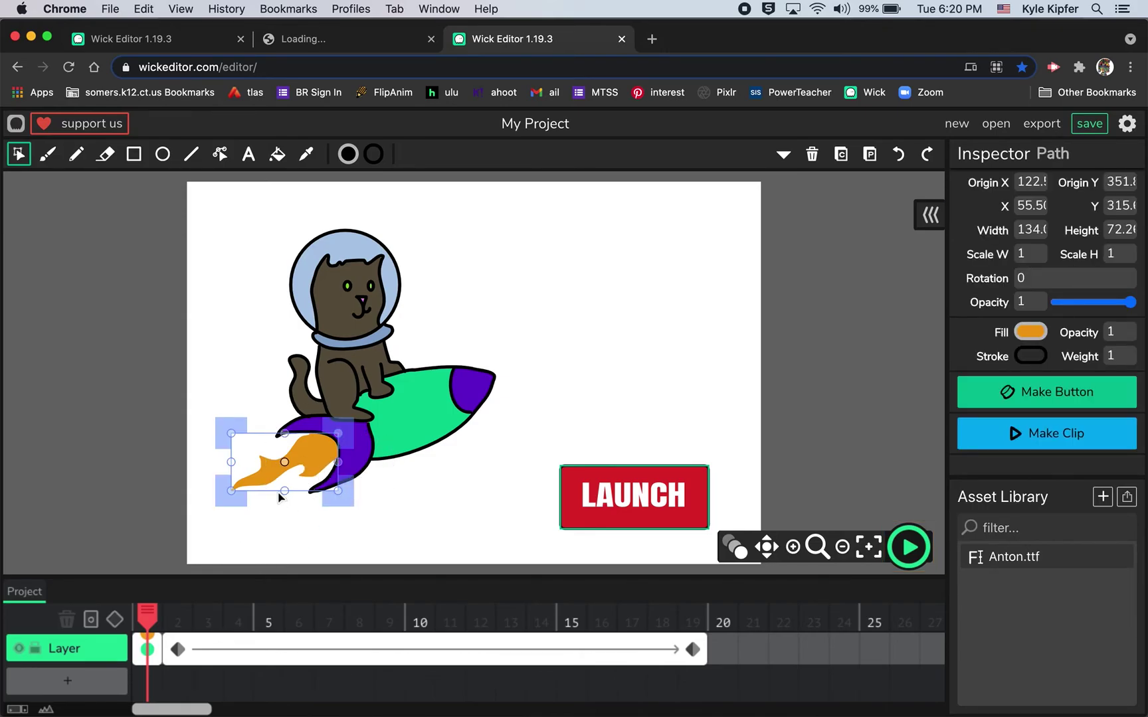
{"action": "key", "text": "Delete"}
{"action": "left_click_drag", "start_coordinate": [146, 616], "coordinate": [79, 607]}
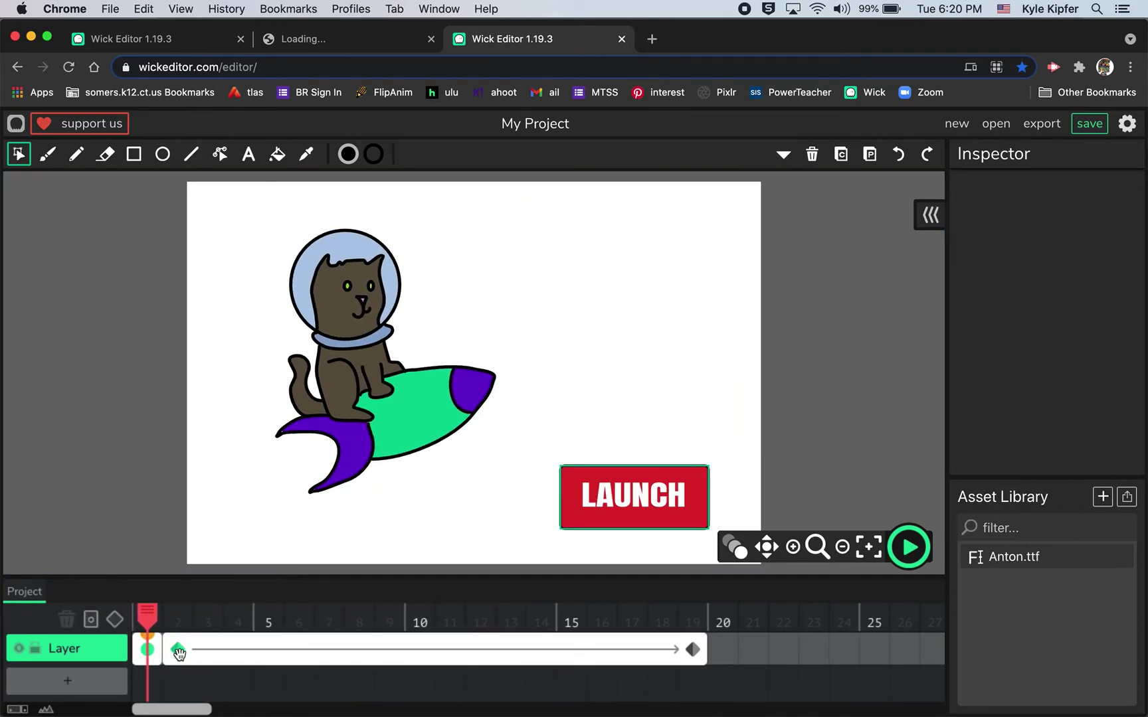
Move the starting tween keyframe to frame 7 and set its easing type to in
{"action": "mouse_move", "coordinate": [179, 654]}
{"action": "left_mouse_down"}
{"action": "mouse_move", "coordinate": [335, 650]}
{"action": "mouse_move", "coordinate": [266, 608]}
{"action": "mouse_move", "coordinate": [170, 608]}
{"action": "mouse_move", "coordinate": [688, 611]}
{"action": "mouse_move", "coordinate": [113, 610]}
{"action": "mouse_move", "coordinate": [300, 606]}
{"action": "mouse_move", "coordinate": [544, 560]}
{"action": "mouse_move", "coordinate": [607, 579]}
{"action": "mouse_move", "coordinate": [128, 618]}
{"action": "left_mouse_up"}
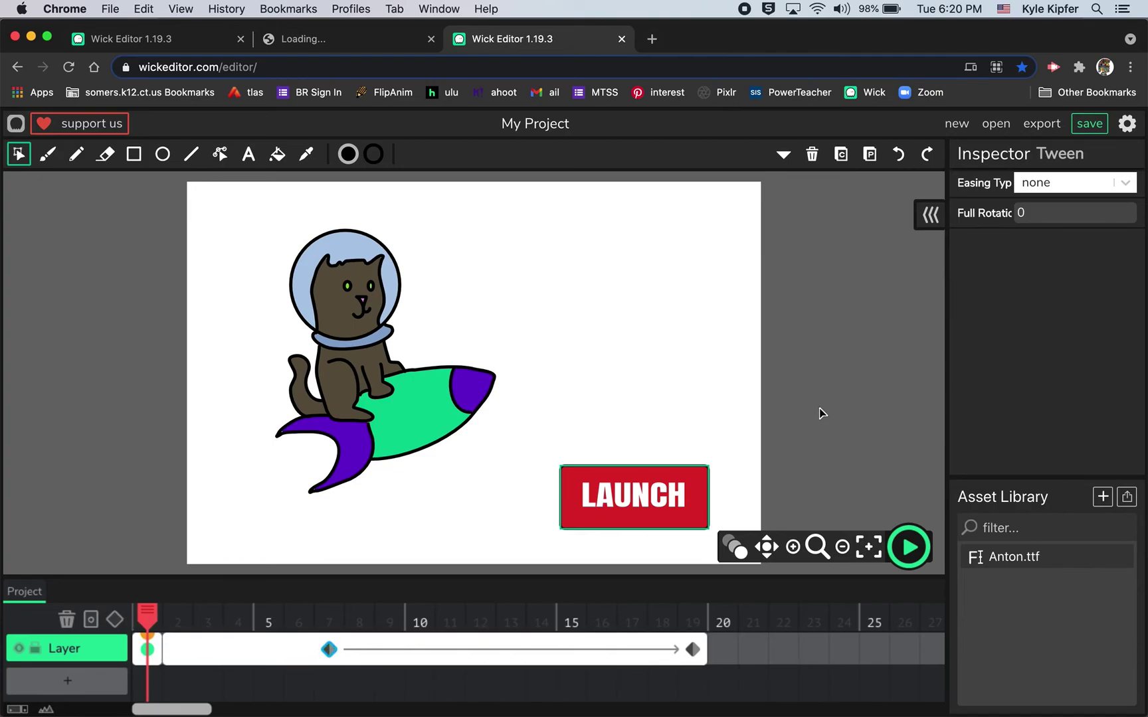
{"action": "left_click", "coordinate": [1071, 186]}
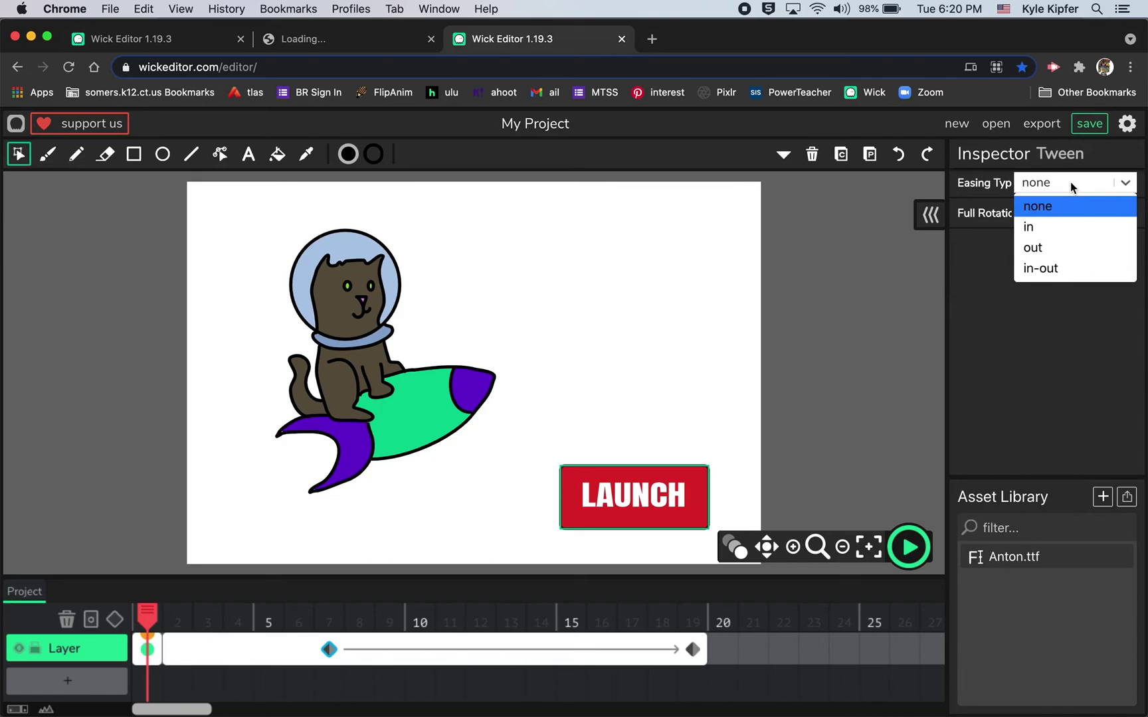
{"action": "left_click", "coordinate": [1033, 228]}
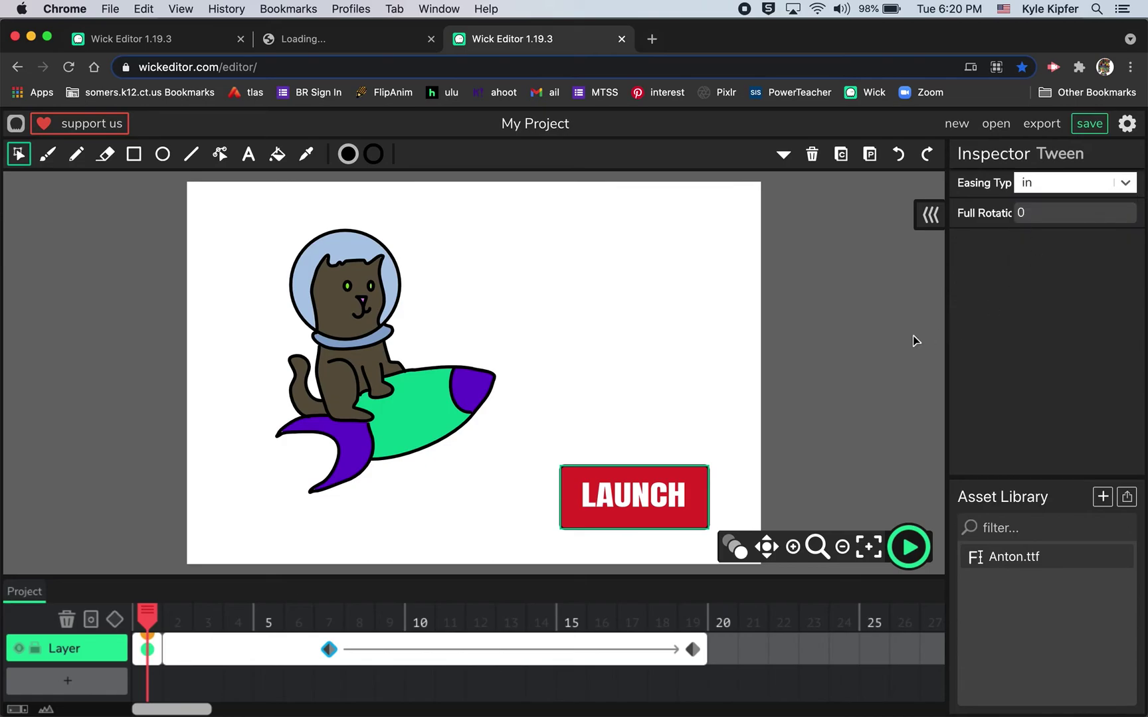
{"action": "left_click", "coordinate": [862, 317]}
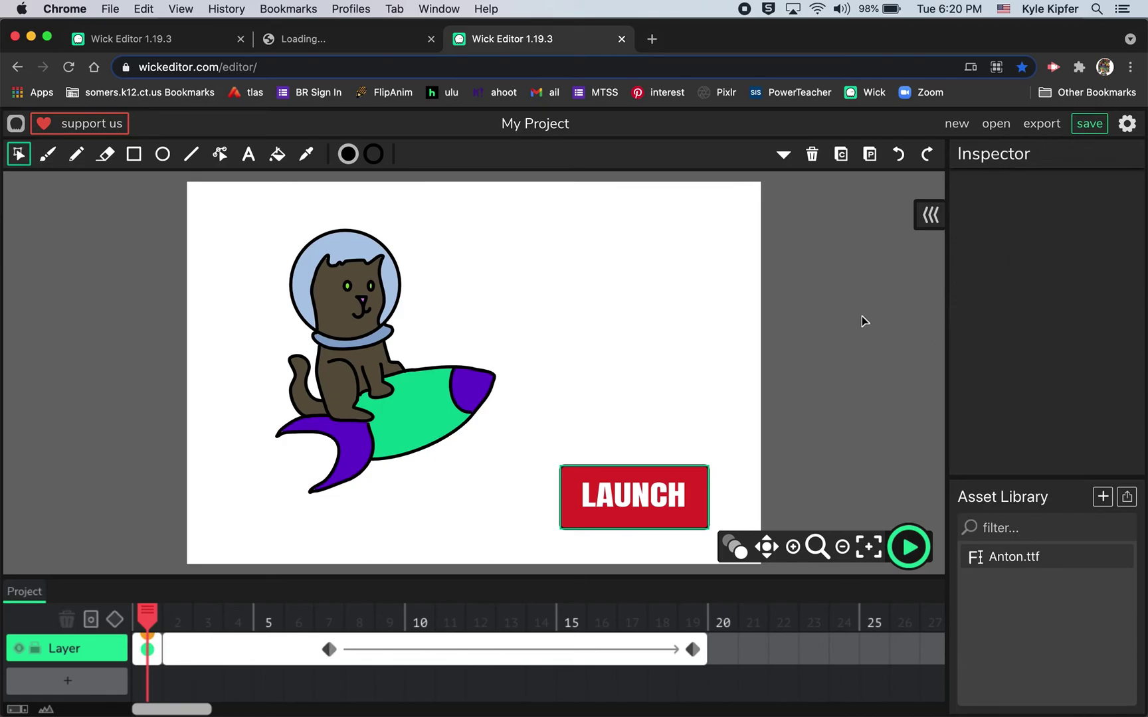
Preview the delayed, eased launch several times with the LAUNCH button and end the preview
{"action": "left_click", "coordinate": [908, 548]}
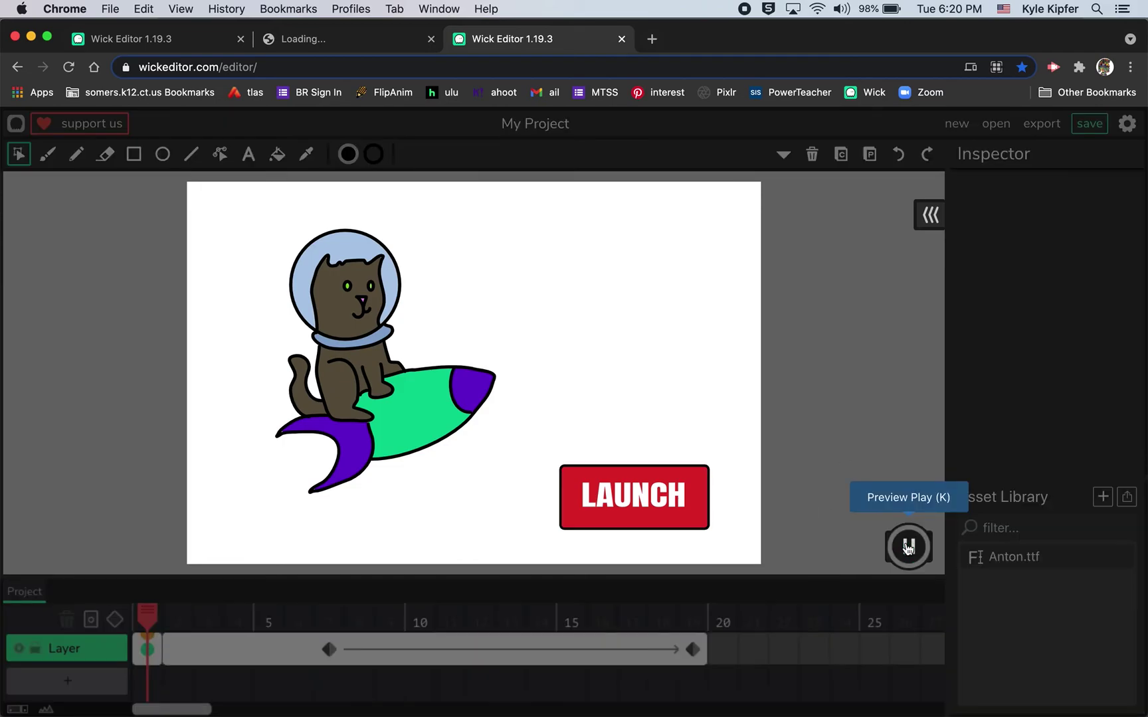
{"action": "left_click", "coordinate": [636, 506]}
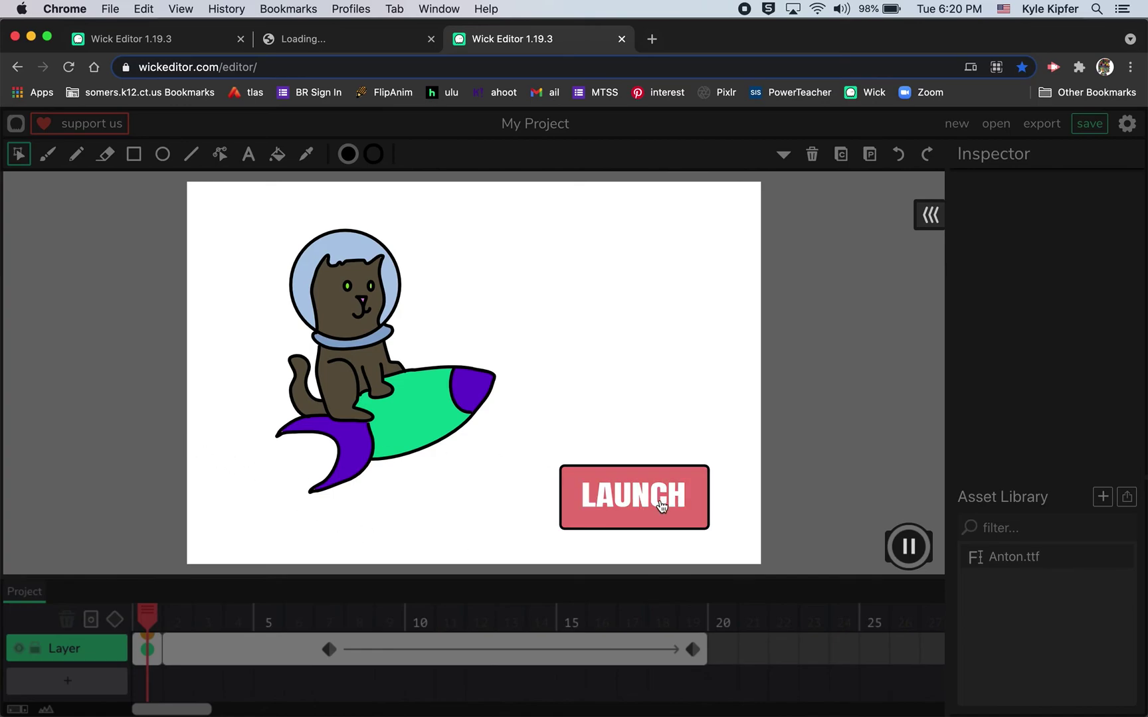
{"action": "left_click", "coordinate": [661, 506]}
{"action": "left_click", "coordinate": [648, 510]}
{"action": "left_click", "coordinate": [907, 552]}
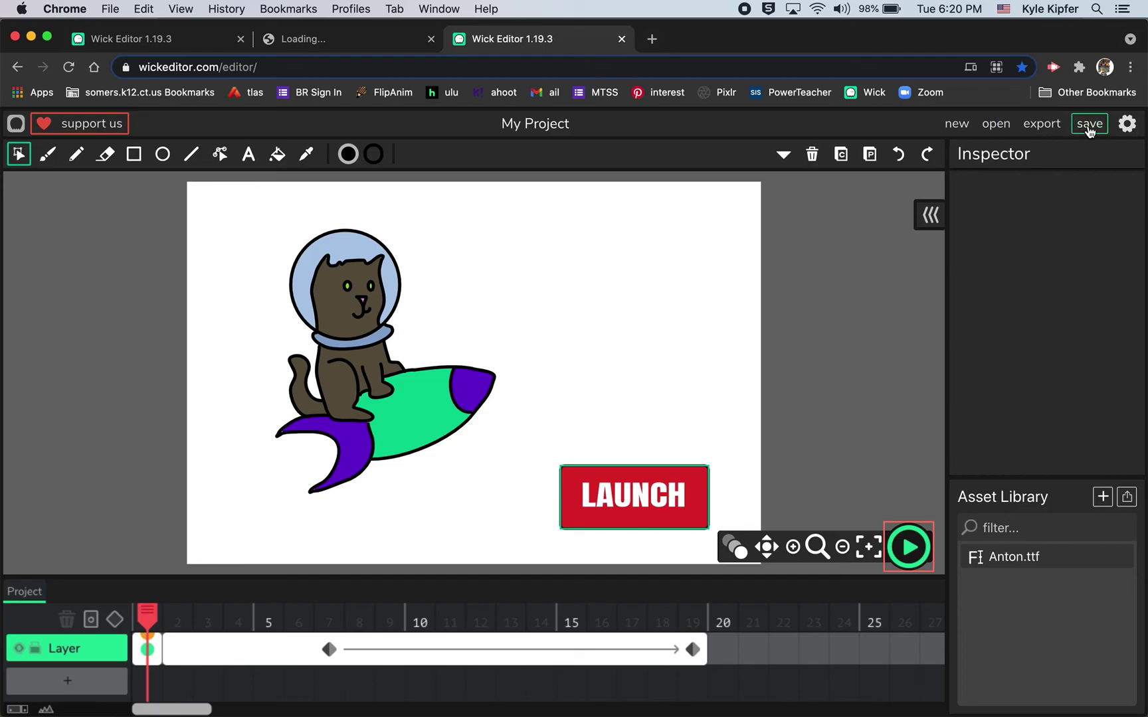
Export My Project as an interactive HTML file and dismiss the notification
{"action": "left_click", "coordinate": [1044, 127]}
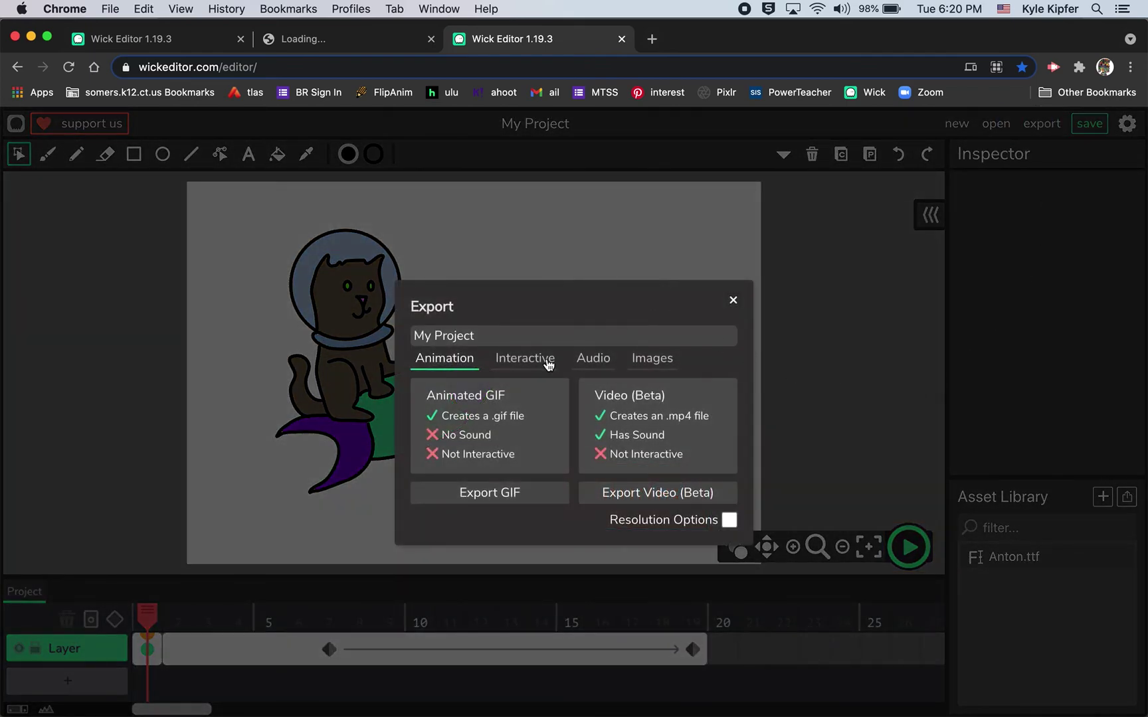
{"action": "left_click", "coordinate": [529, 364]}
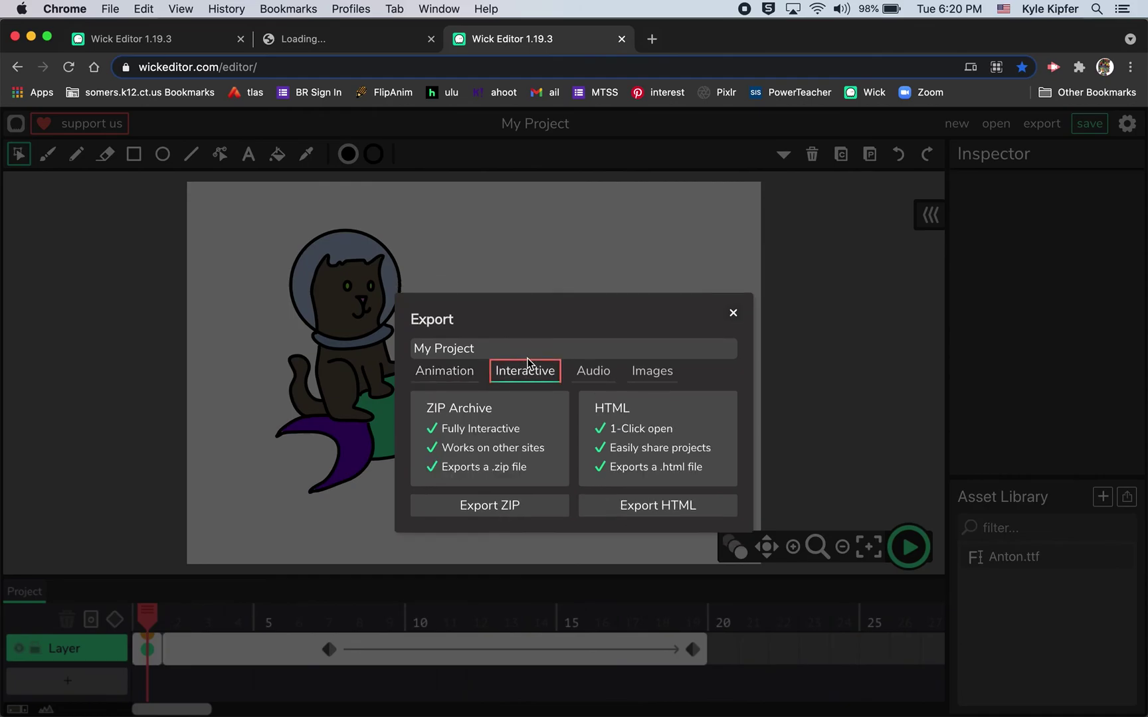
{"action": "left_click", "coordinate": [668, 506]}
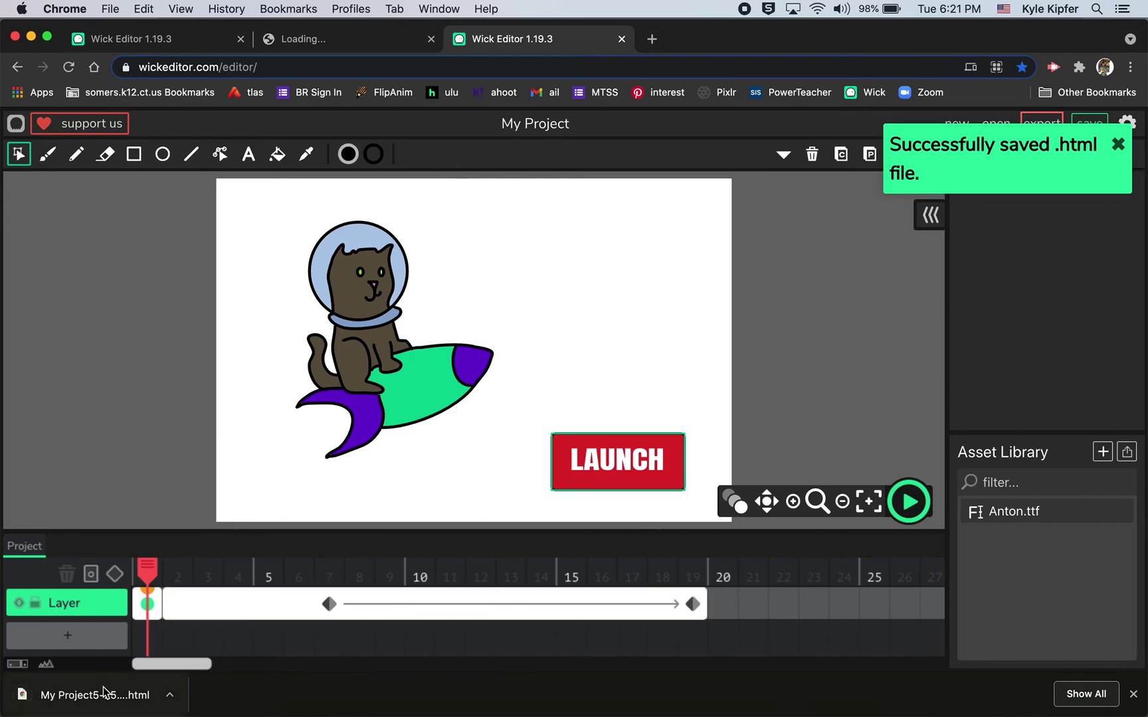
{"action": "left_click", "coordinate": [1118, 144]}
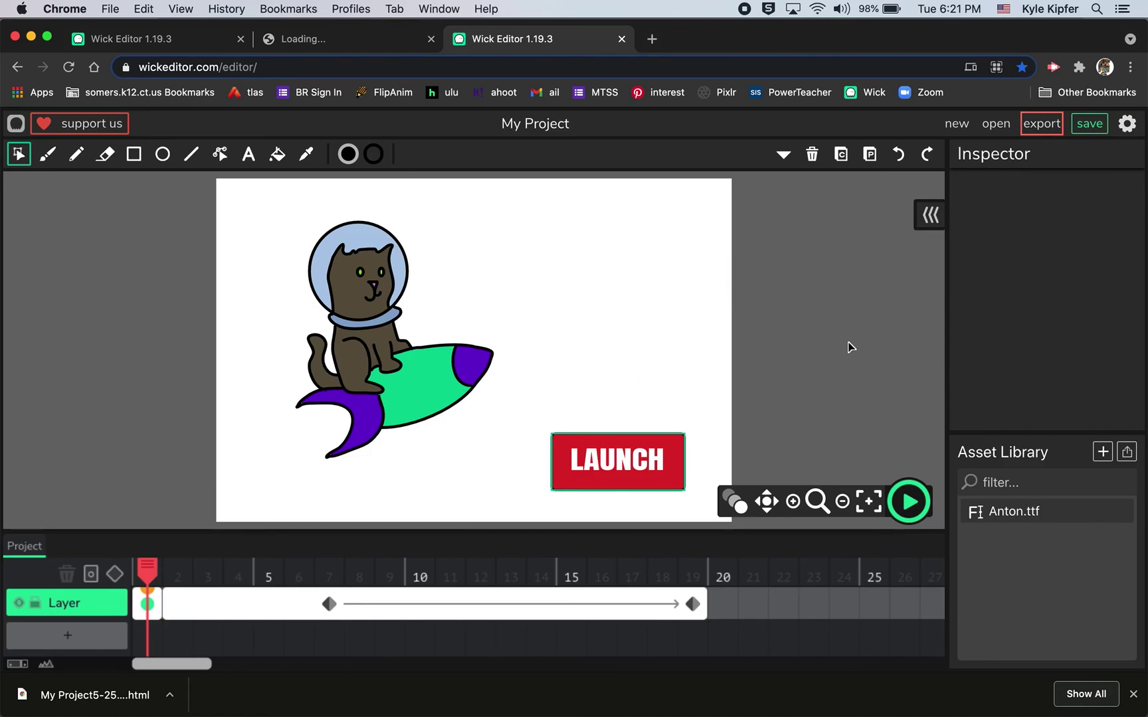
Change the project name to spacecat in the project settings
{"action": "left_click", "coordinate": [1127, 125]}
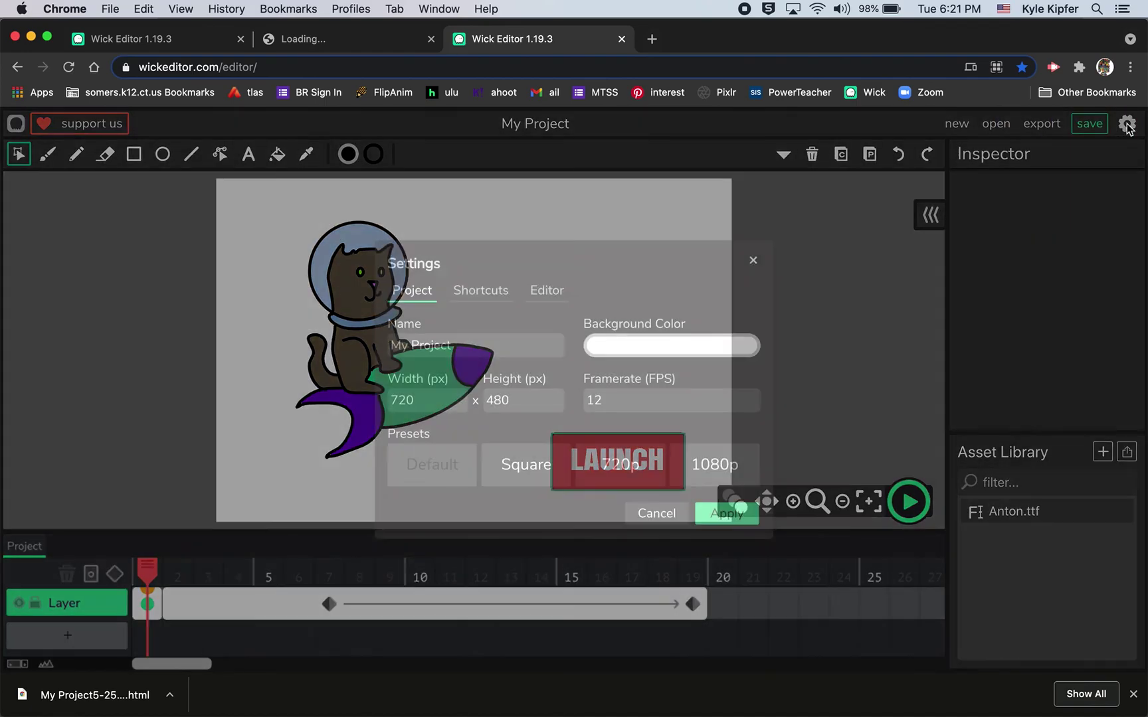
{"action": "left_click", "coordinate": [393, 342]}
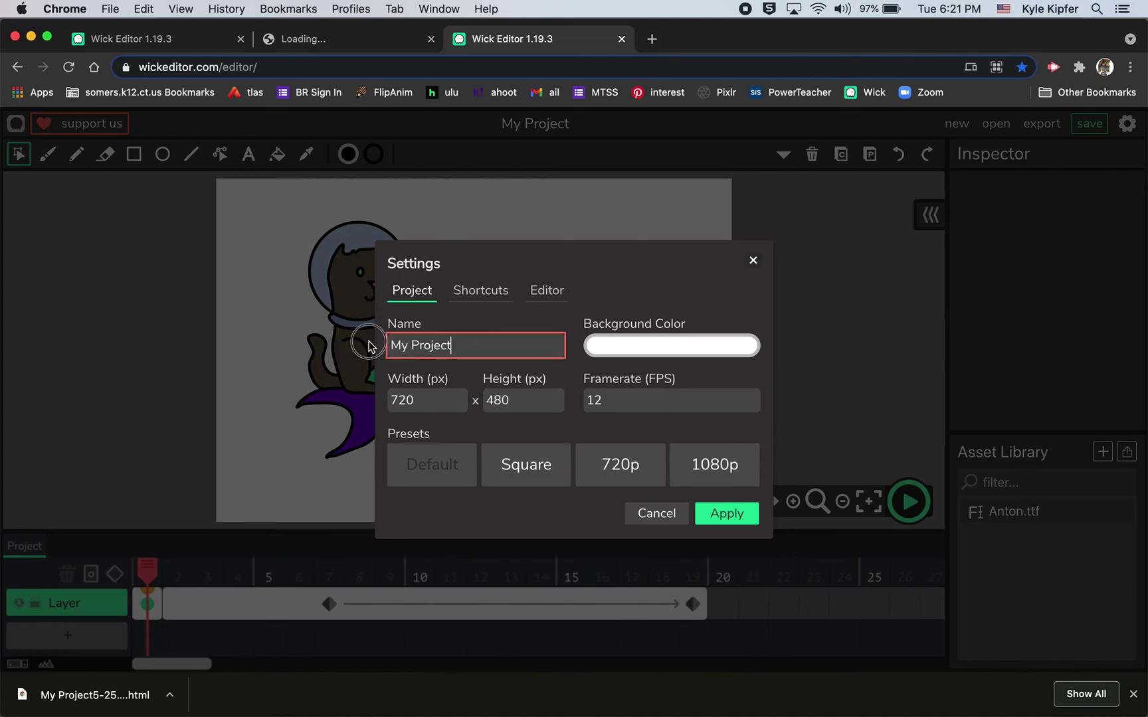
{"action": "key", "text": "super+a"}
{"action": "type", "text": "space"}
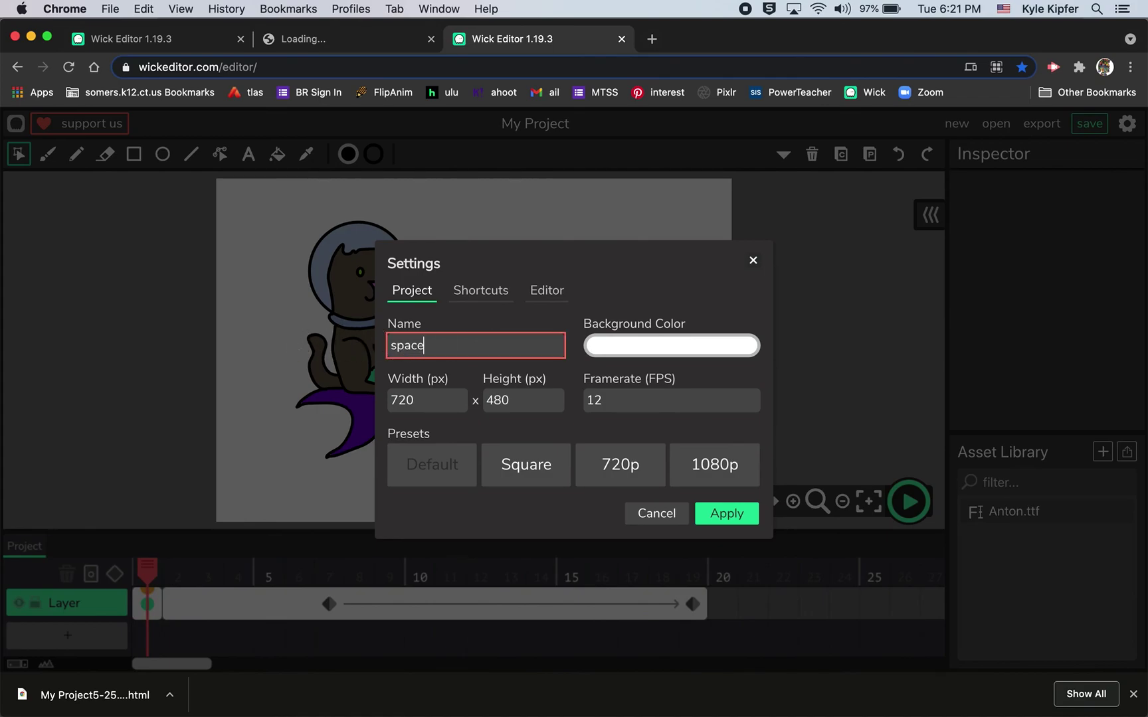
{"action": "type", "text": "cat"}
Set the project background color to the dark slate blue 475162 and apply the settings
{"action": "left_click", "coordinate": [714, 346]}
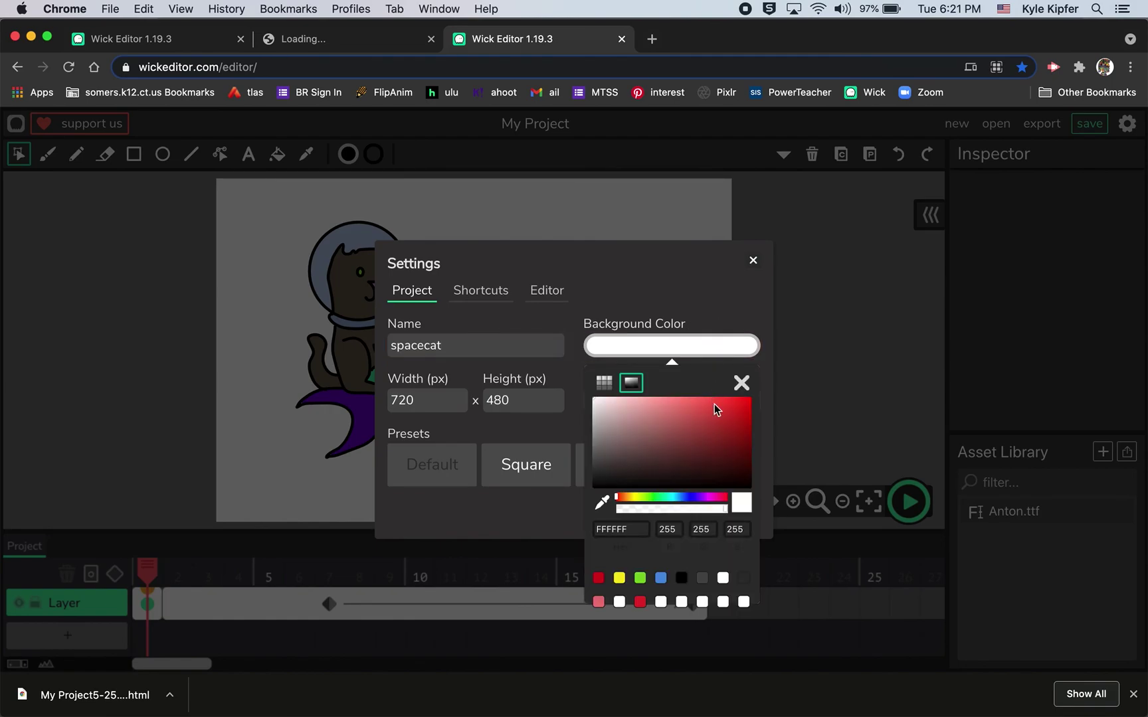
{"action": "left_click", "coordinate": [615, 455]}
{"action": "left_click", "coordinate": [684, 498]}
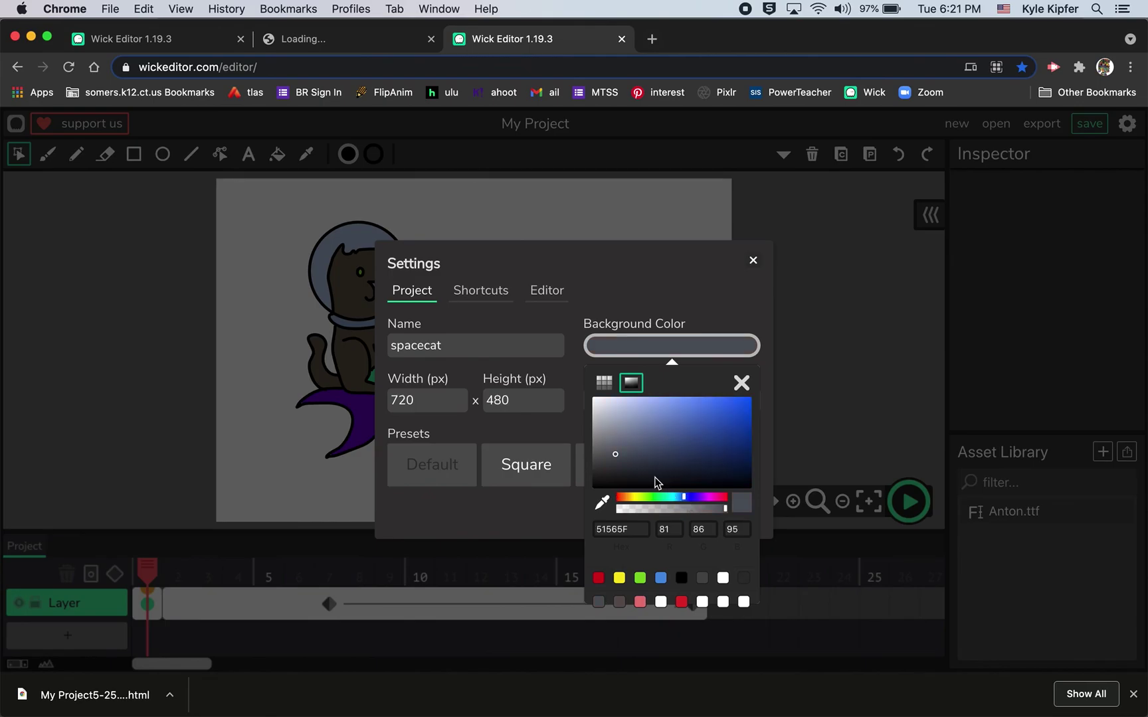
{"action": "left_click", "coordinate": [636, 453]}
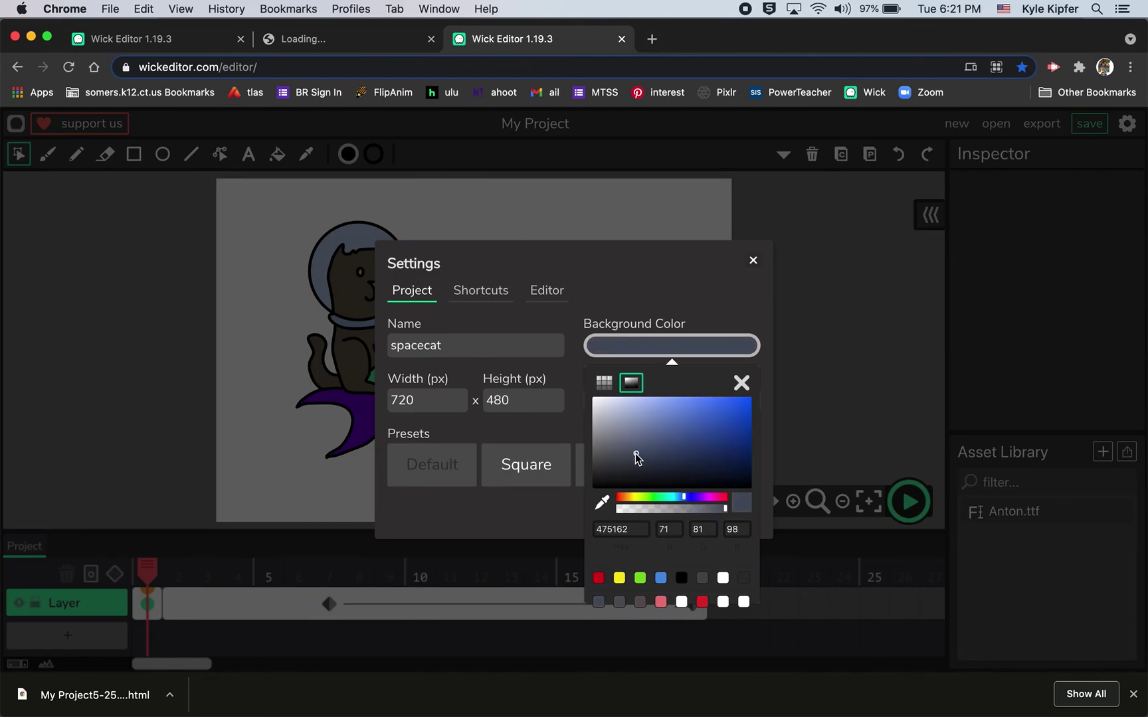
{"action": "left_click", "coordinate": [742, 383]}
{"action": "left_click", "coordinate": [735, 517]}
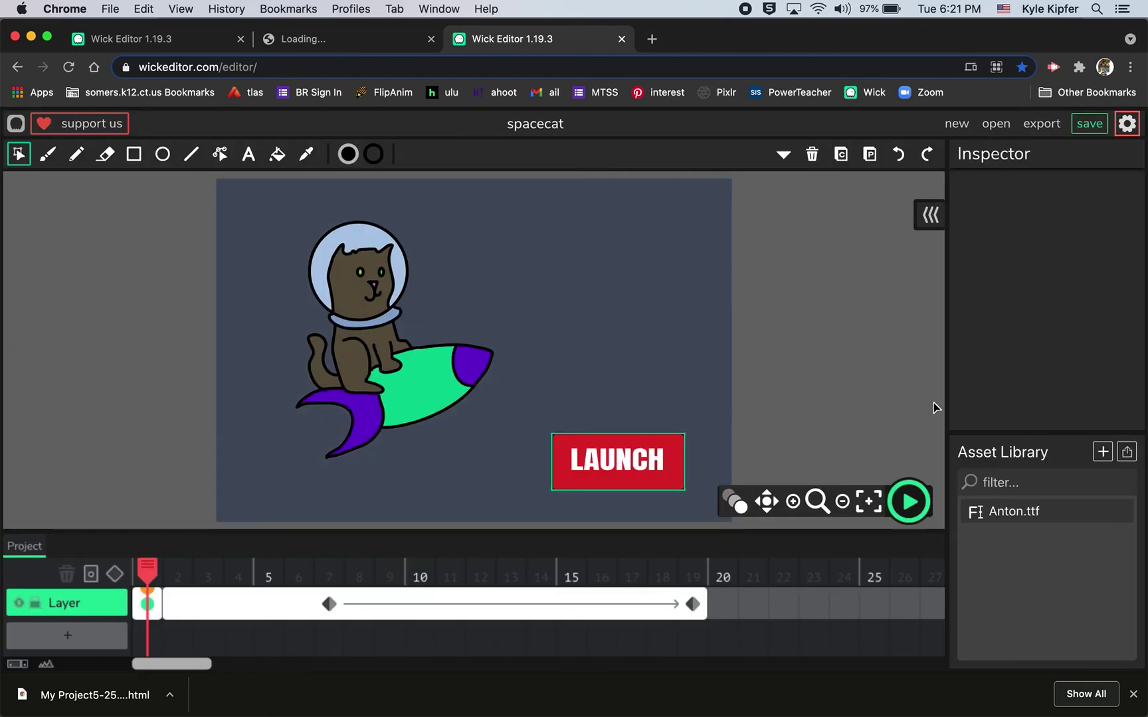
Preview the rocket launch against the new background using the LAUNCH button
{"action": "left_click", "coordinate": [914, 507]}
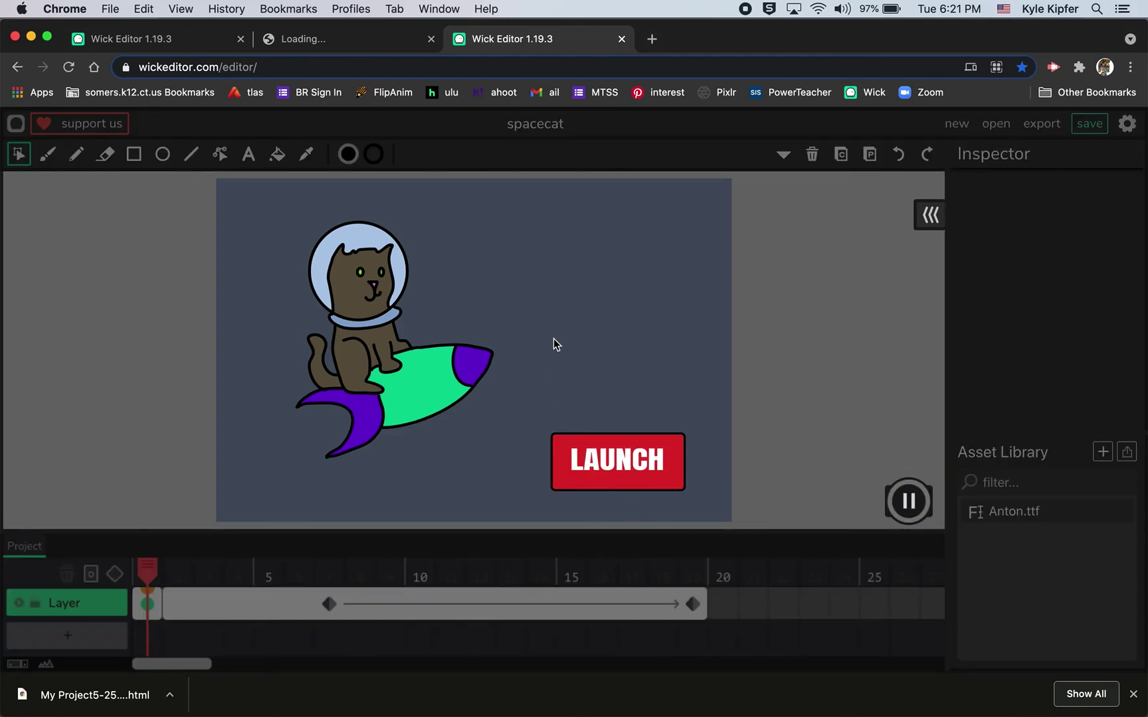
{"action": "left_click", "coordinate": [650, 467]}
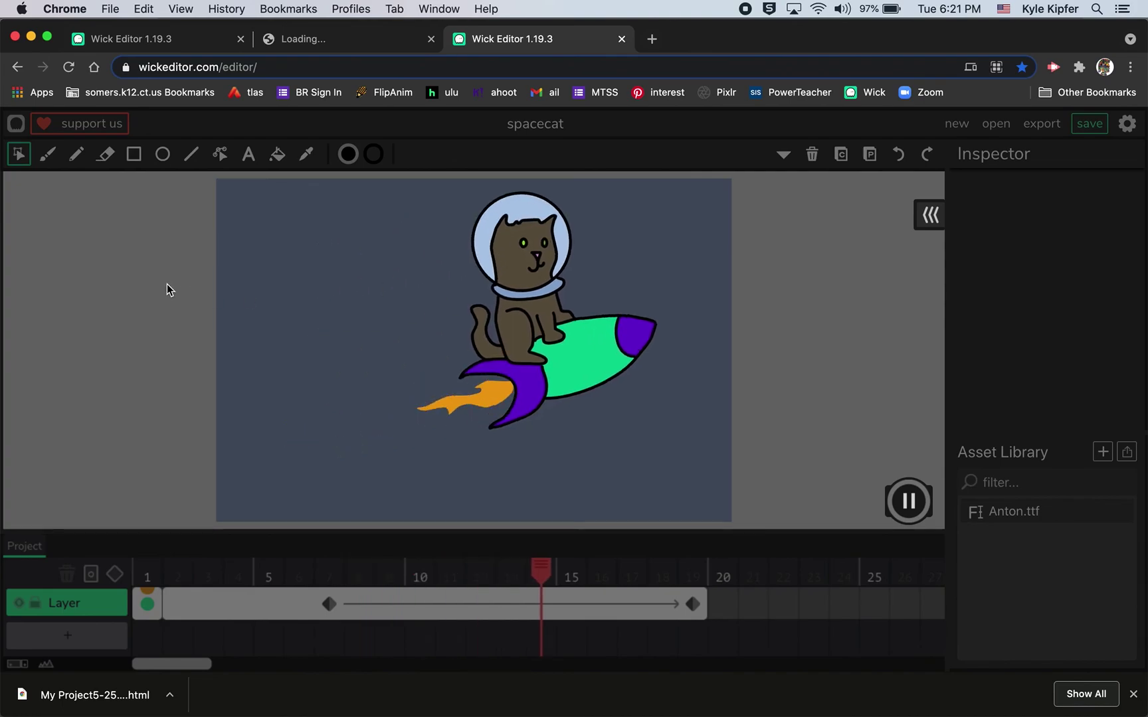